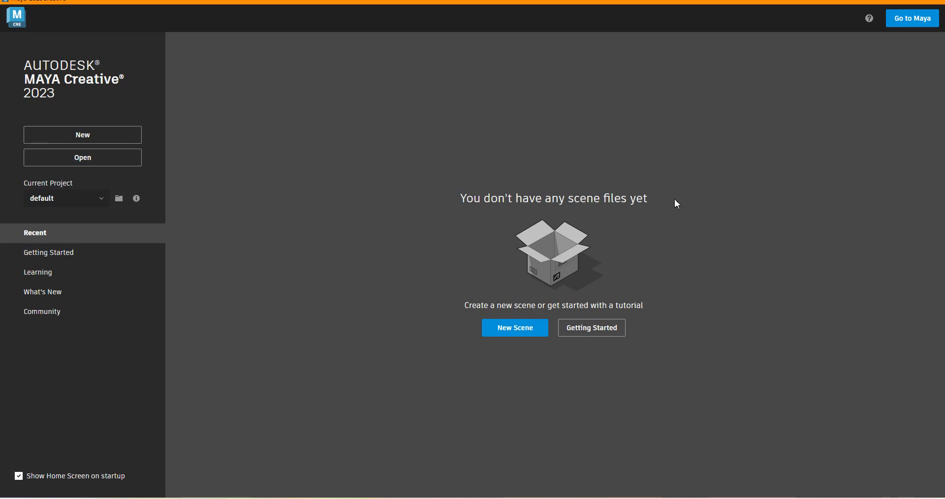
Switch to the table.png reference image, examine the desk's top, legs and drawer cabinet up close, and return to Maya.
{"action": "left_click", "coordinate": [783, 498]}
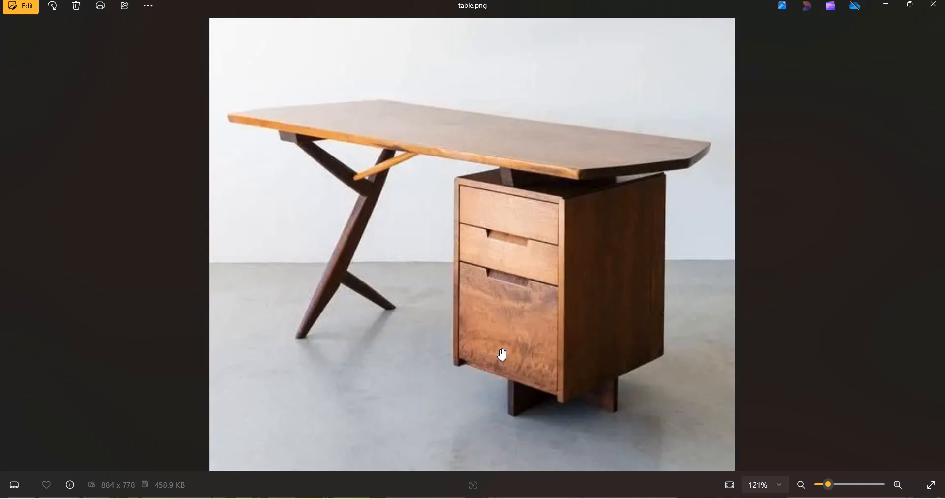
{"action": "scroll", "coordinate": [384, 242], "scroll_direction": "up", "scroll_amount": 2}
{"action": "scroll", "coordinate": [395, 264], "scroll_direction": "down", "scroll_amount": 4}
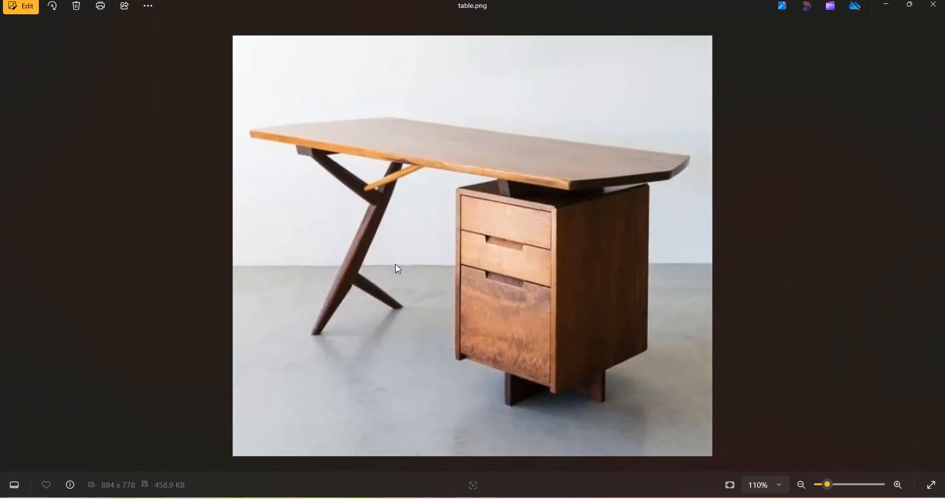
{"action": "scroll", "coordinate": [492, 285], "scroll_direction": "up", "scroll_amount": 2}
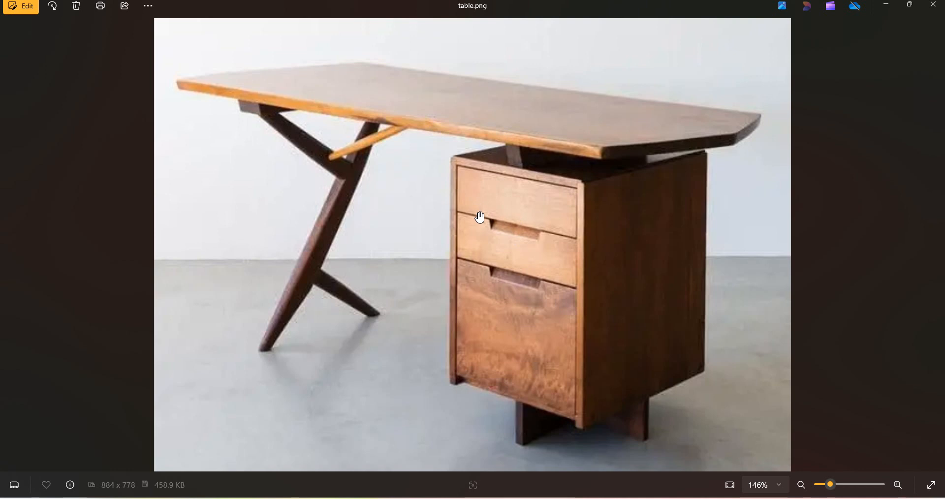
{"action": "scroll", "coordinate": [472, 288], "scroll_direction": "down", "scroll_amount": 3}
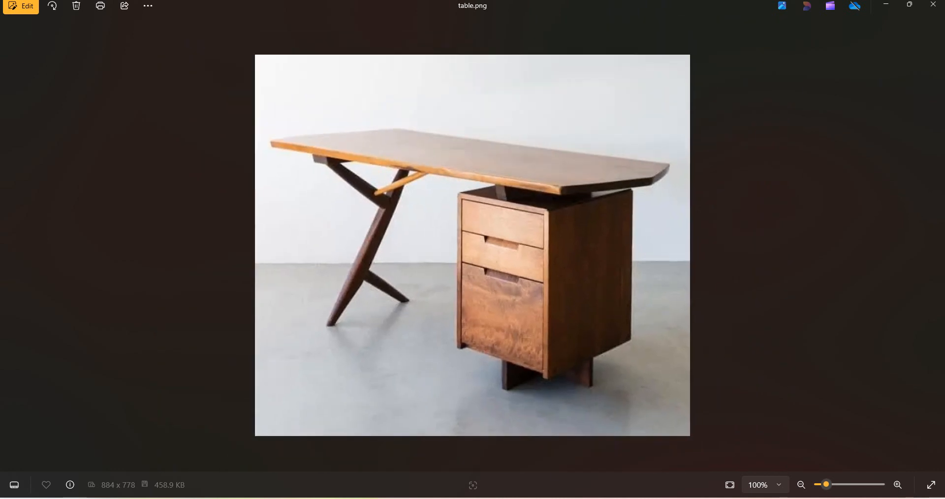
{"action": "mouse_move", "coordinate": [569, 497]}
{"action": "left_click", "coordinate": [545, 478]}
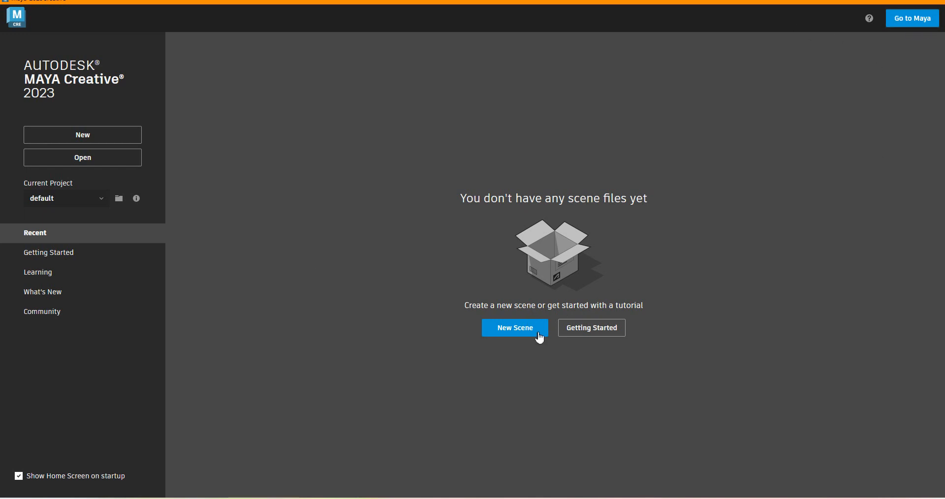
Enter the main Maya modeling window from the home screen and switch the workspace to Modeling - Standard.
{"action": "left_click", "coordinate": [917, 19]}
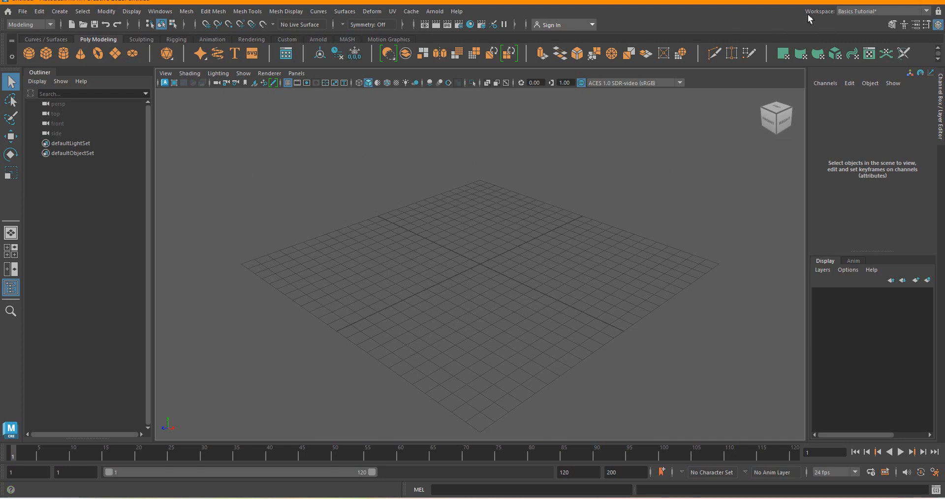
{"action": "left_click", "coordinate": [927, 11]}
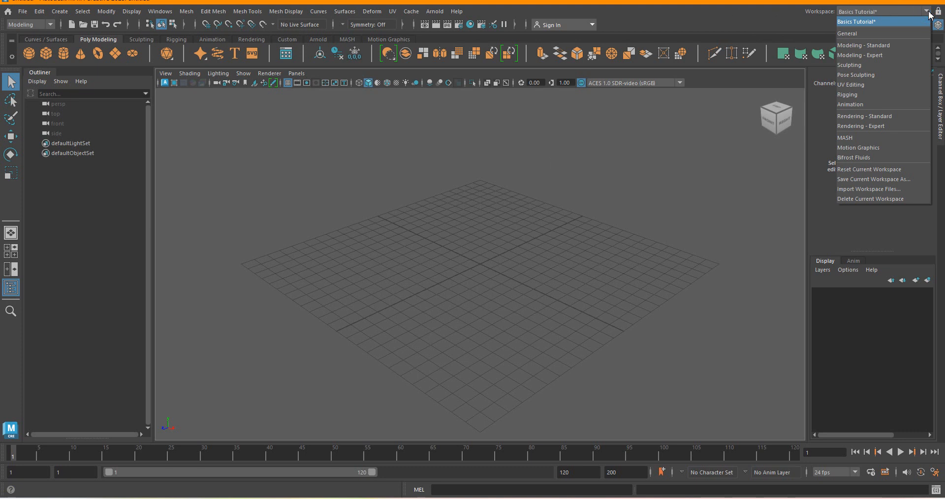
{"action": "left_click", "coordinate": [868, 46]}
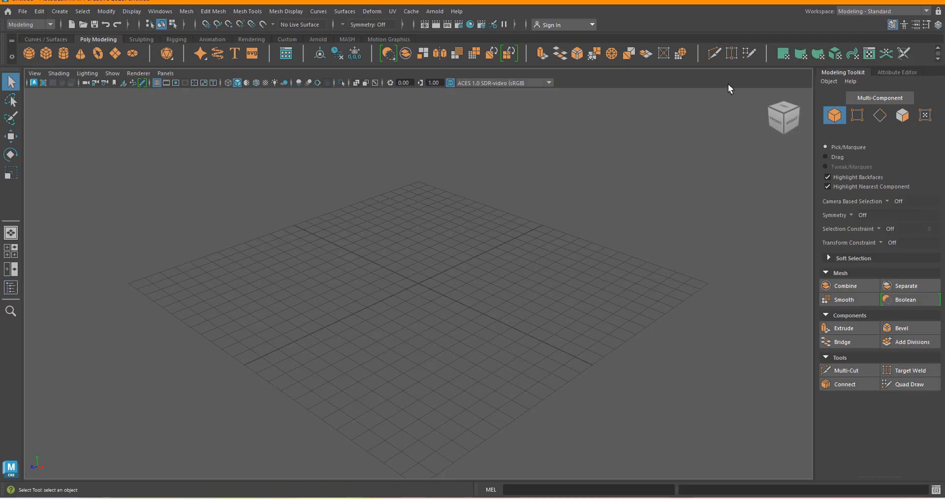
{"action": "left_click", "coordinate": [925, 11]}
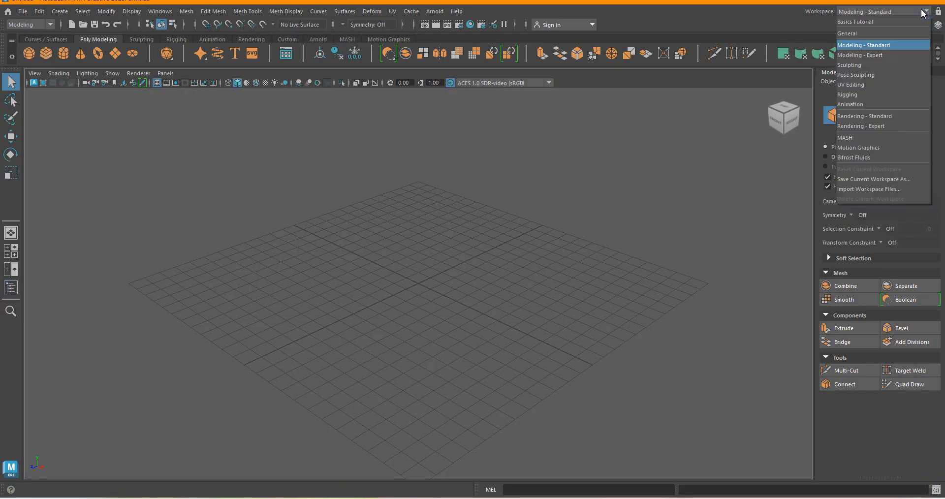
{"action": "left_click", "coordinate": [659, 189]}
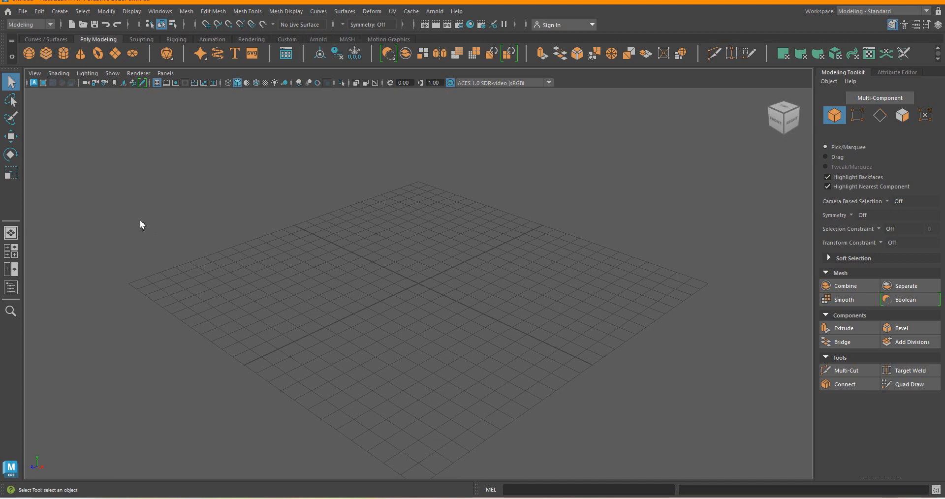
Set the linear working units to meter in the application preferences and save them.
{"action": "left_click", "coordinate": [159, 12]}
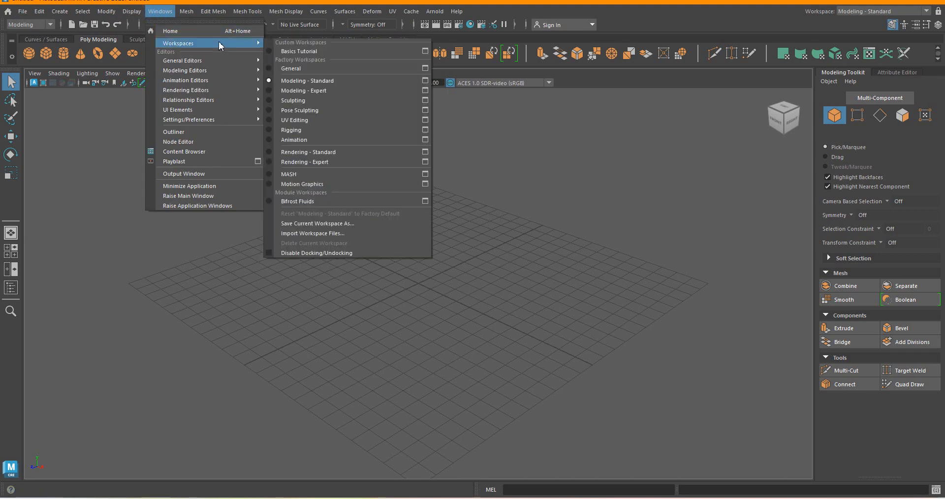
{"action": "mouse_move", "coordinate": [155, 122]}
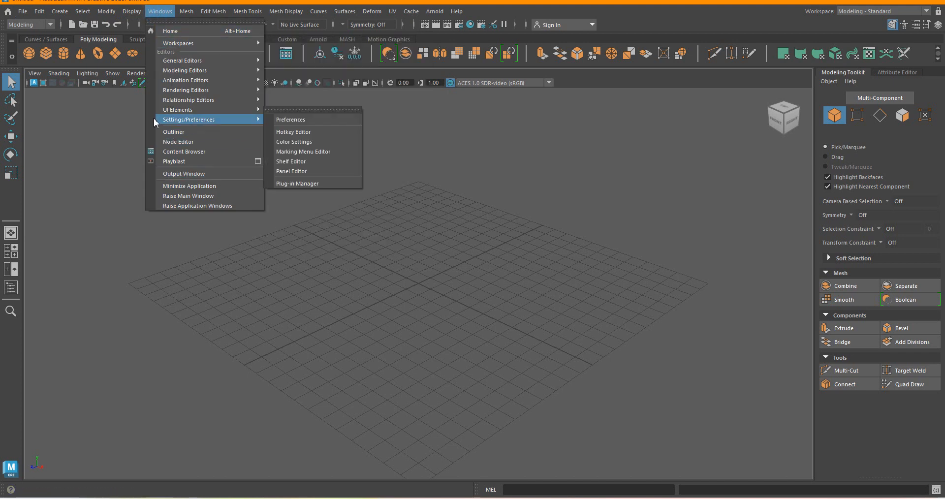
{"action": "left_click", "coordinate": [300, 120]}
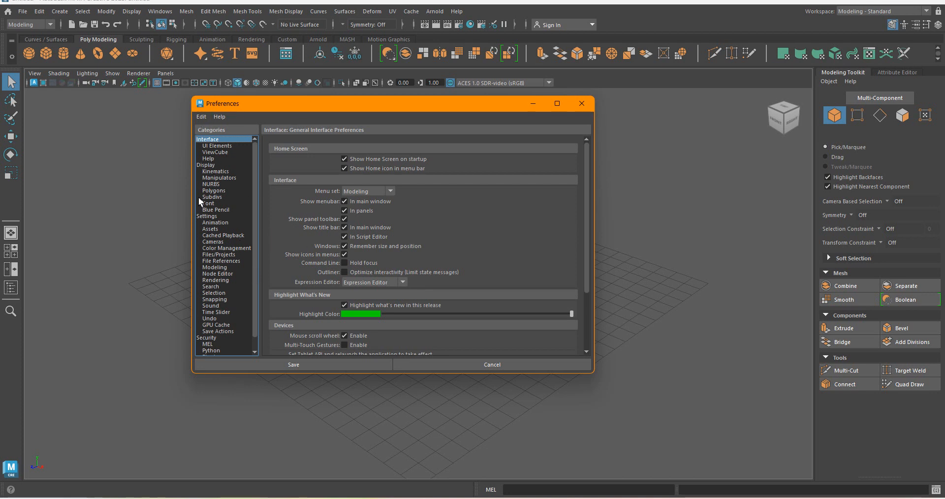
{"action": "left_click", "coordinate": [205, 217]}
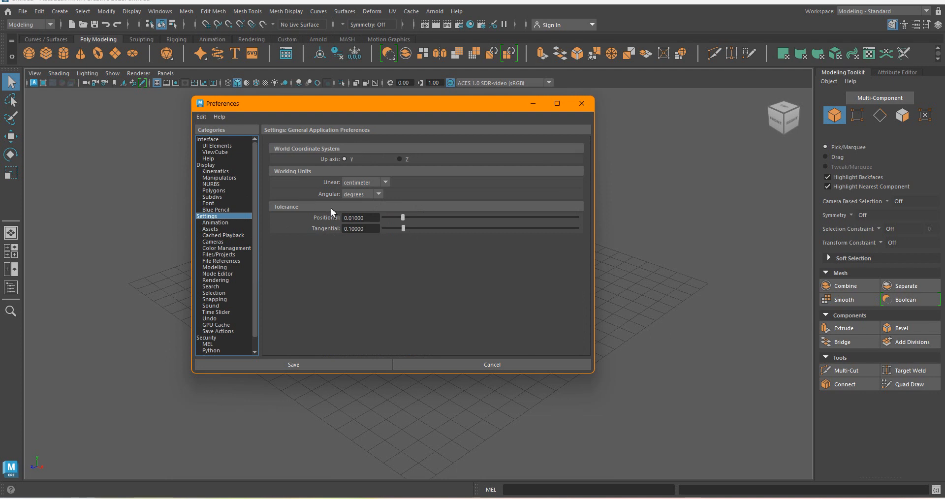
{"action": "left_click", "coordinate": [386, 183]}
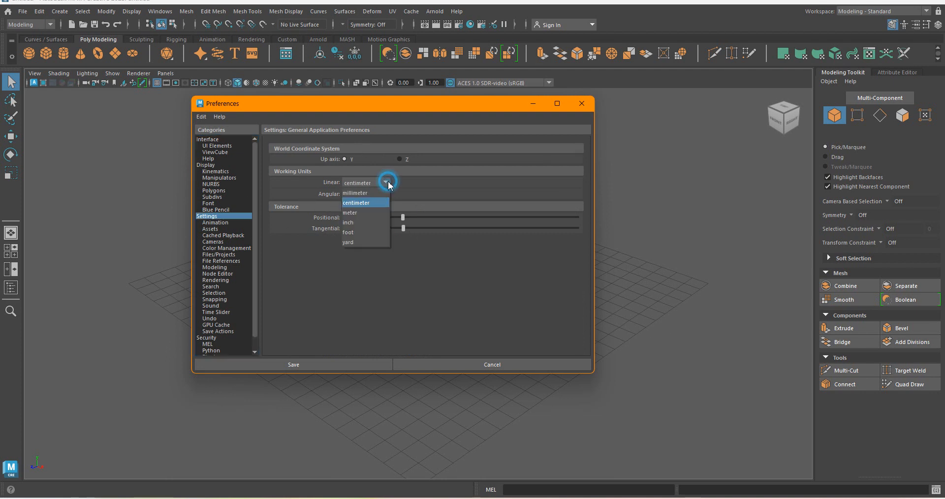
{"action": "left_click", "coordinate": [355, 214]}
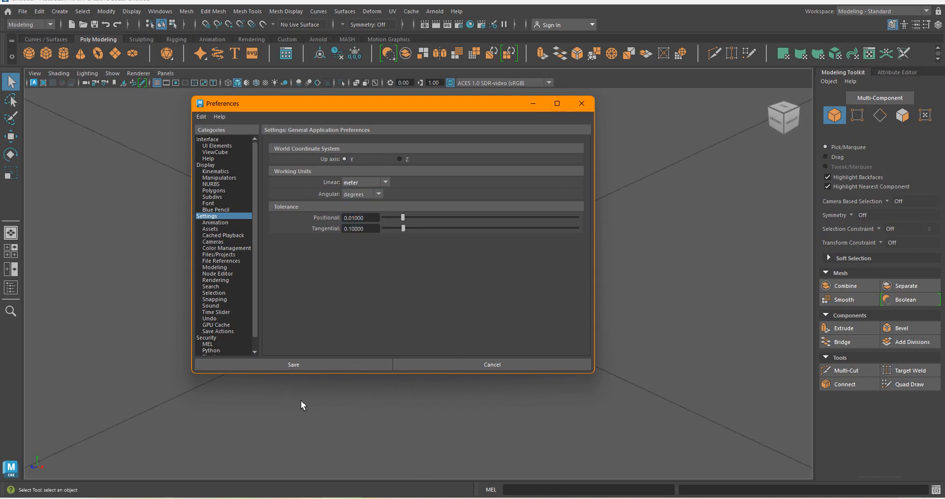
{"action": "left_click", "coordinate": [320, 364]}
{"action": "scroll", "coordinate": [477, 306], "scroll_direction": "down", "scroll_amount": 10}
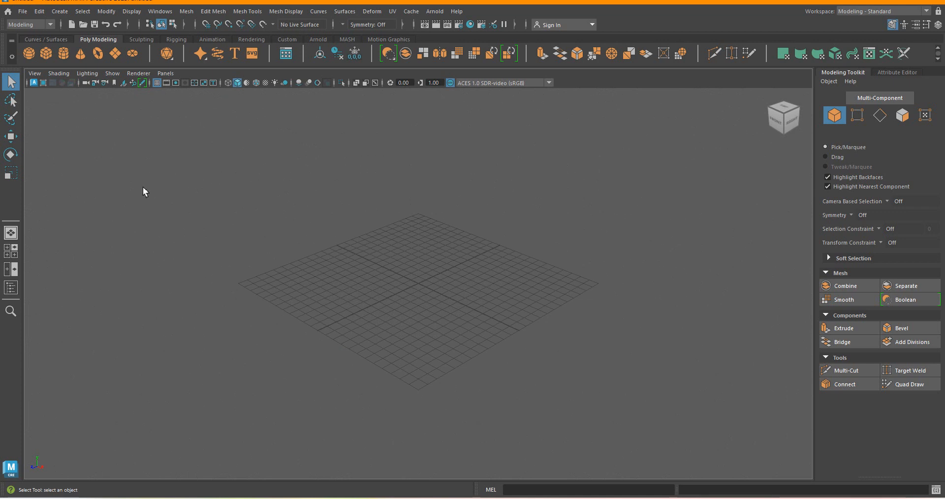
Check the desk's overall shape again in the table.png reference image and return to Maya.
{"action": "mouse_move", "coordinate": [782, 497]}
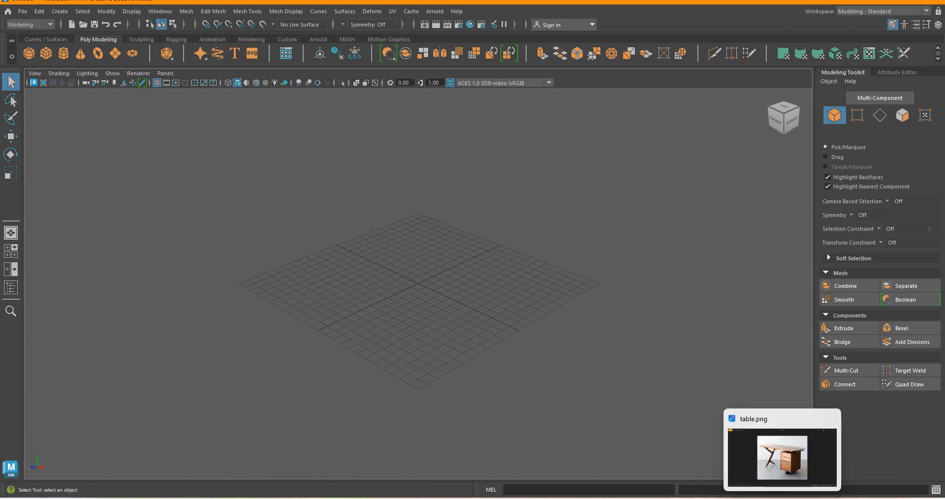
{"action": "left_click", "coordinate": [782, 455]}
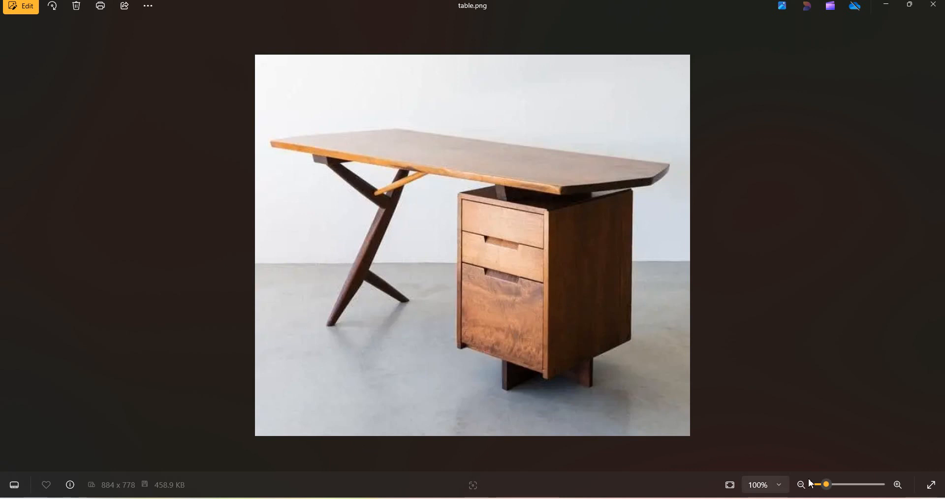
{"action": "mouse_move", "coordinate": [782, 498]}
{"action": "left_click", "coordinate": [567, 498]}
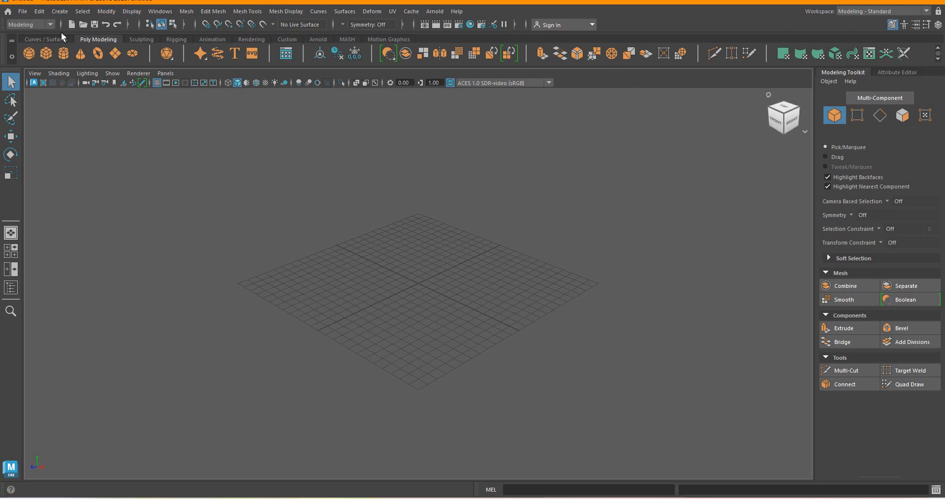
Create a polygon plane at the centre of the grid and nudge it slightly with the Move tool.
{"action": "left_click", "coordinate": [60, 11]}
{"action": "mouse_move", "coordinate": [87, 50]}
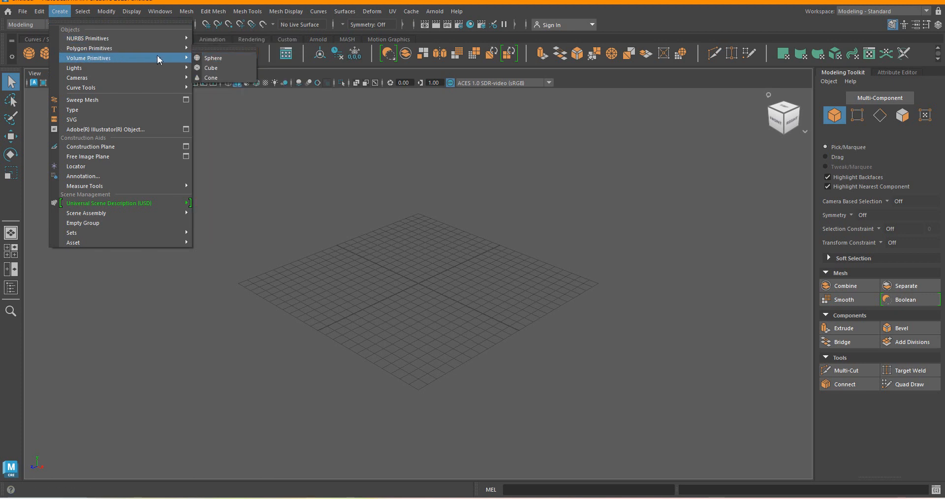
{"action": "left_click", "coordinate": [229, 96]}
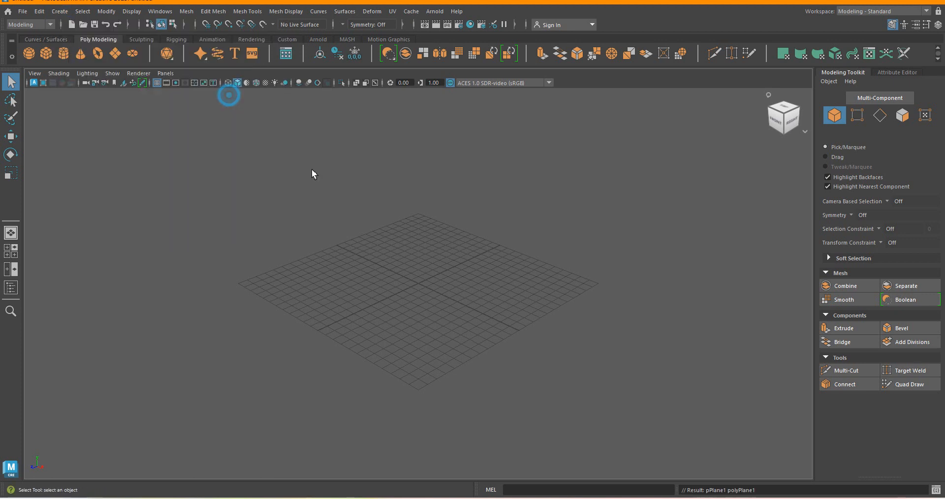
{"action": "scroll", "coordinate": [422, 291], "scroll_direction": "up", "scroll_amount": 6}
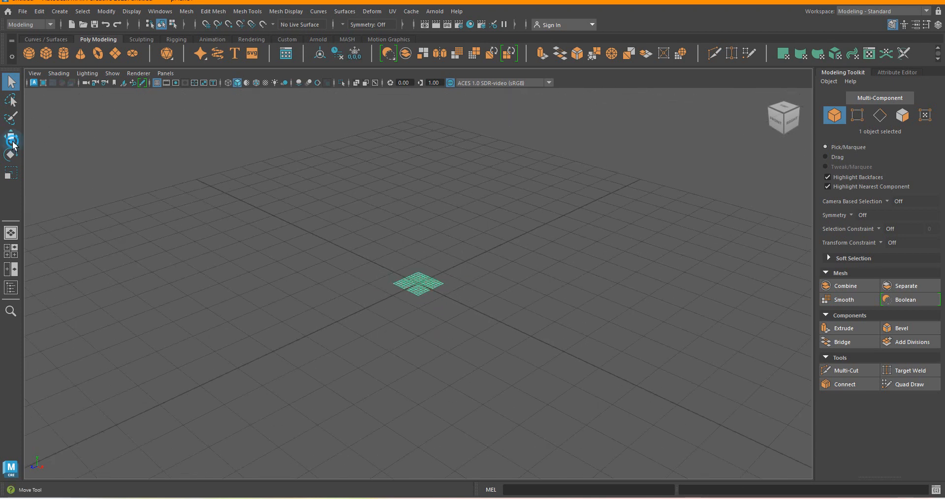
{"action": "left_click", "coordinate": [11, 138]}
{"action": "scroll", "coordinate": [417, 284], "scroll_direction": "up", "scroll_amount": 5}
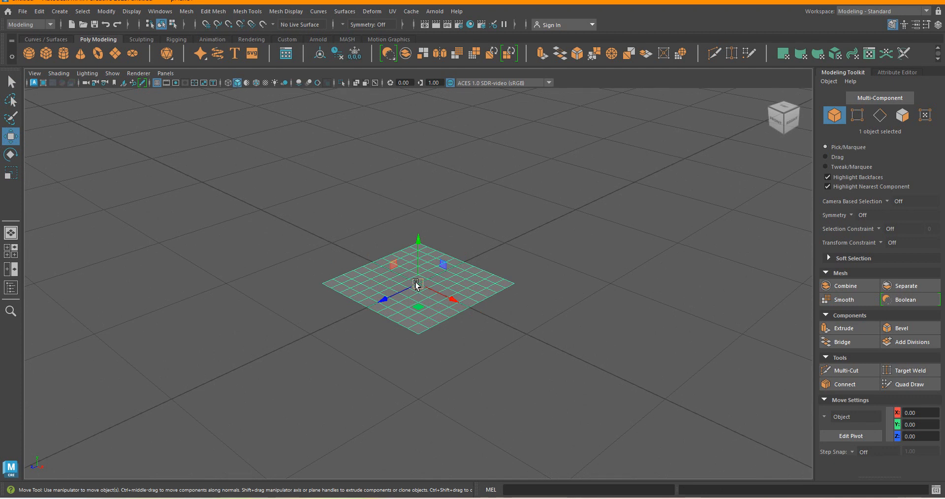
{"action": "mouse_move", "coordinate": [417, 285]}
{"action": "left_mouse_down"}
{"action": "mouse_move", "coordinate": [652, 430]}
{"action": "mouse_move", "coordinate": [438, 281]}
{"action": "mouse_move", "coordinate": [418, 284]}
{"action": "left_mouse_up"}
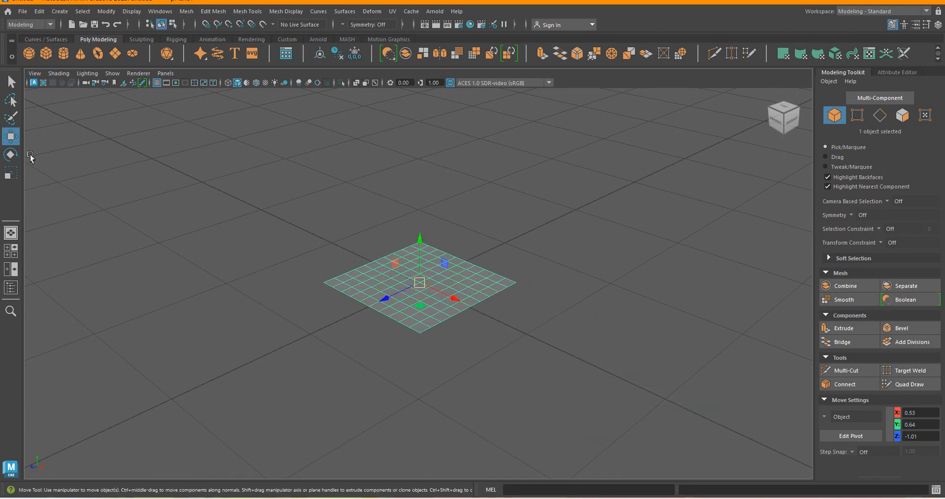
Scale the plane up uniformly until it extends slightly beyond the grid on all sides, and return to the Select tool.
{"action": "left_click", "coordinate": [14, 178]}
{"action": "scroll", "coordinate": [402, 291], "scroll_direction": "down", "scroll_amount": 3}
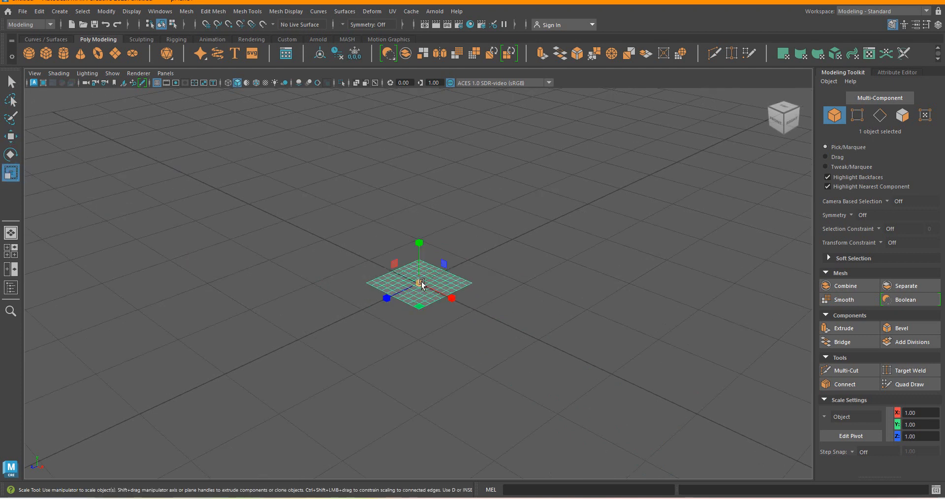
{"action": "left_click_drag", "start_coordinate": [419, 283], "coordinate": [940, 487]}
{"action": "scroll", "coordinate": [395, 266], "scroll_direction": "down", "scroll_amount": 5}
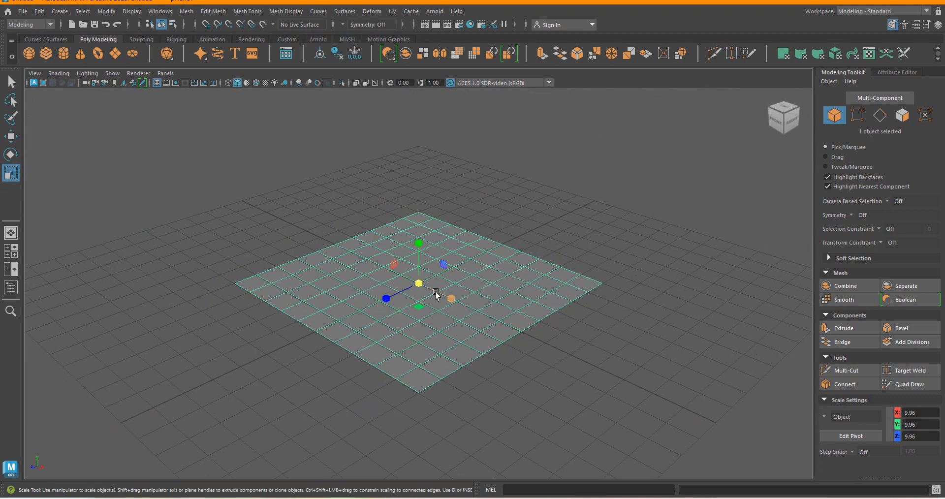
{"action": "left_click_drag", "start_coordinate": [415, 284], "coordinate": [314, 253]}
{"action": "left_click", "coordinate": [11, 82]}
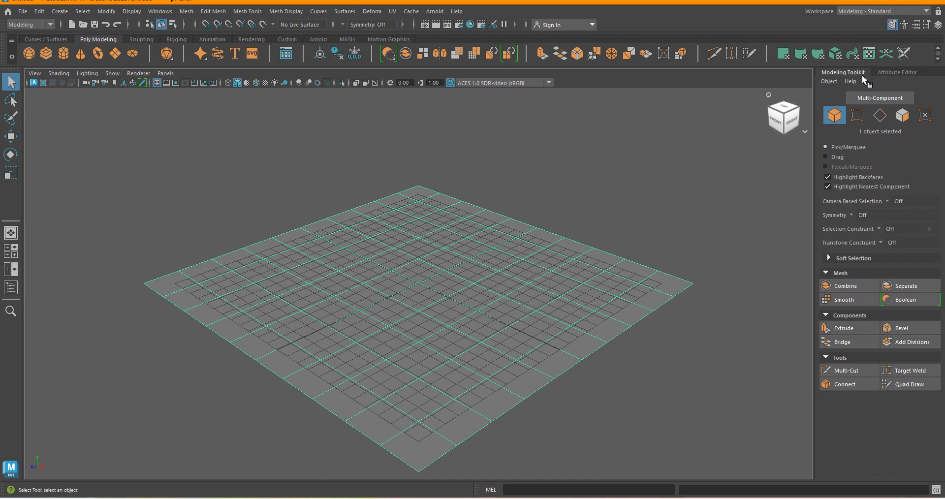
{"action": "left_click", "coordinate": [828, 84]}
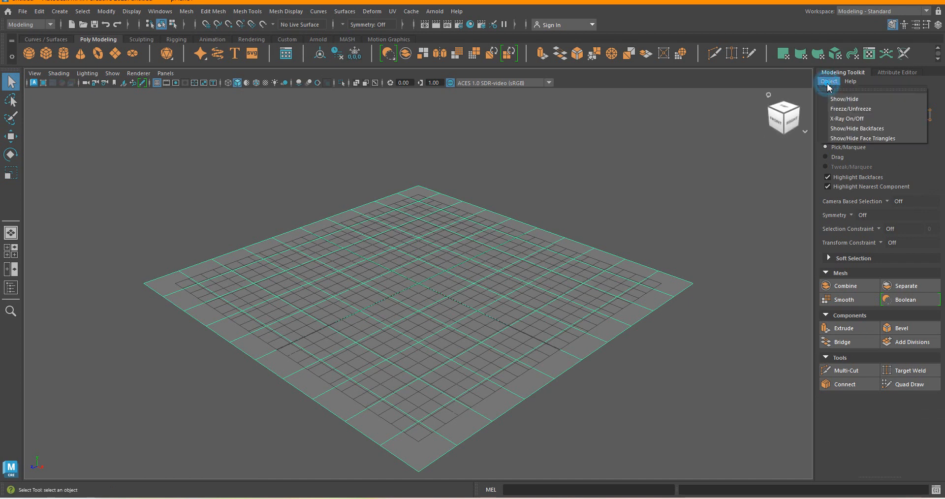
{"action": "left_click", "coordinate": [754, 227]}
{"action": "left_click", "coordinate": [557, 269]}
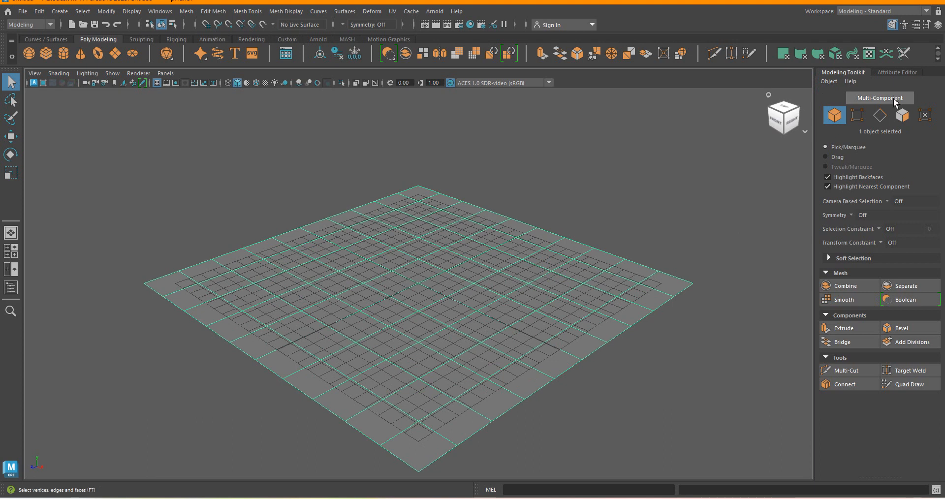
{"action": "left_click", "coordinate": [899, 73]}
{"action": "left_click", "coordinate": [745, 72]}
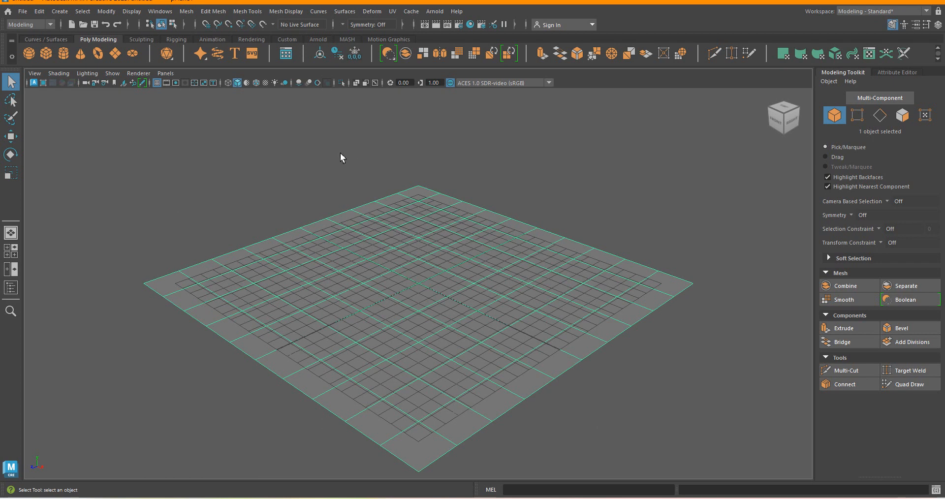
Create a polygon cube at the centre of the floor plane.
{"action": "left_click", "coordinate": [59, 11]}
{"action": "mouse_move", "coordinate": [100, 50]}
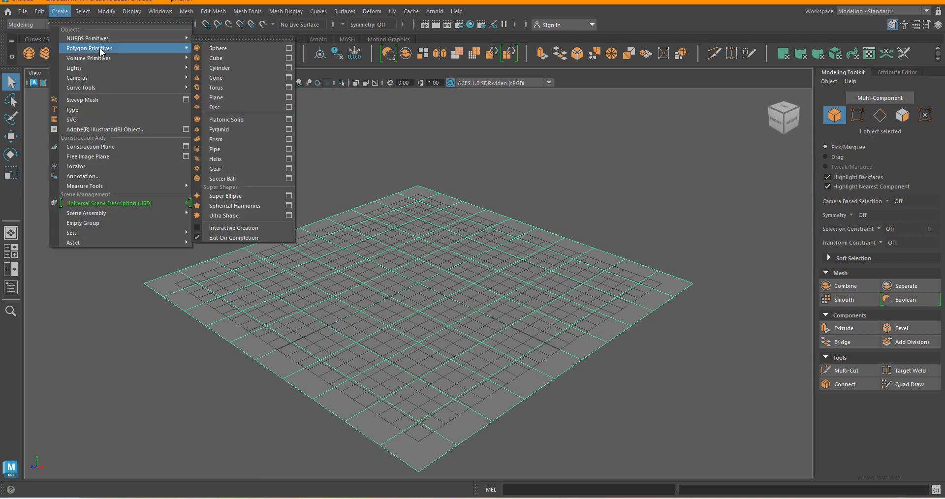
{"action": "left_click", "coordinate": [247, 57]}
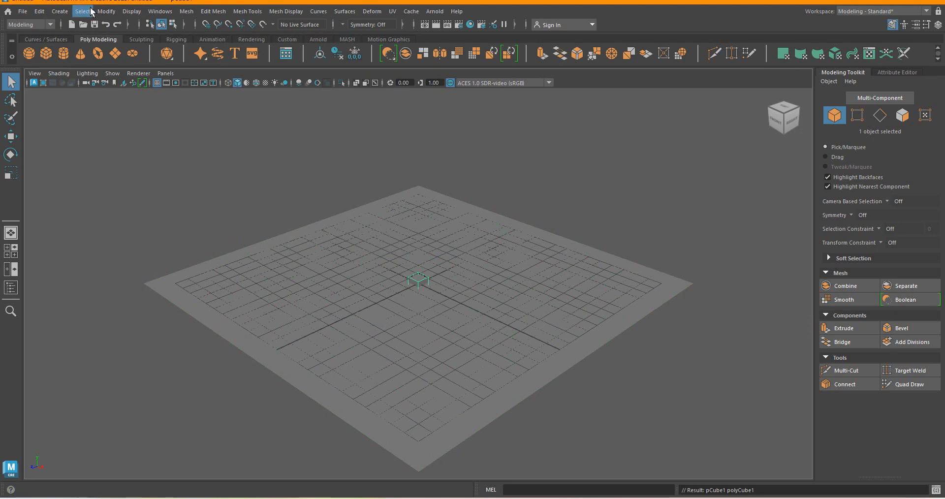
Enable Interactive Creation for polygon primitives.
{"action": "left_click", "coordinate": [60, 11]}
{"action": "mouse_move", "coordinate": [83, 45]}
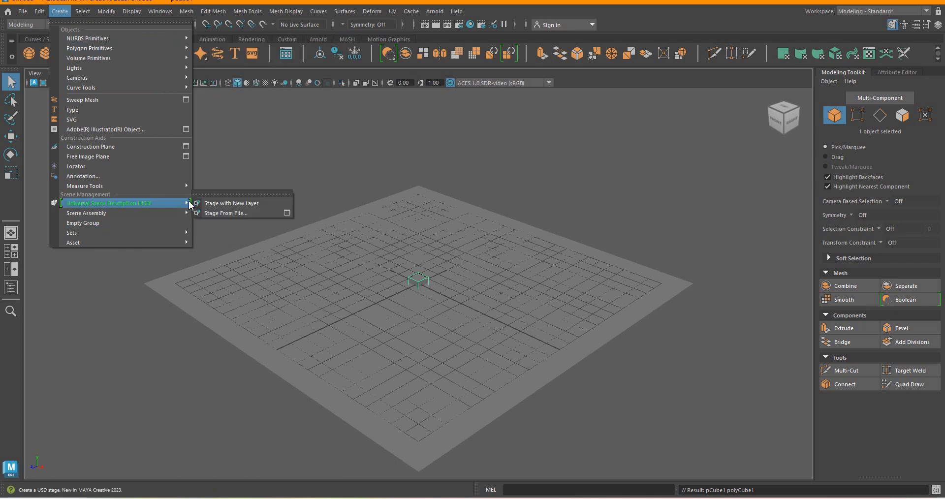
{"action": "mouse_move", "coordinate": [172, 47]}
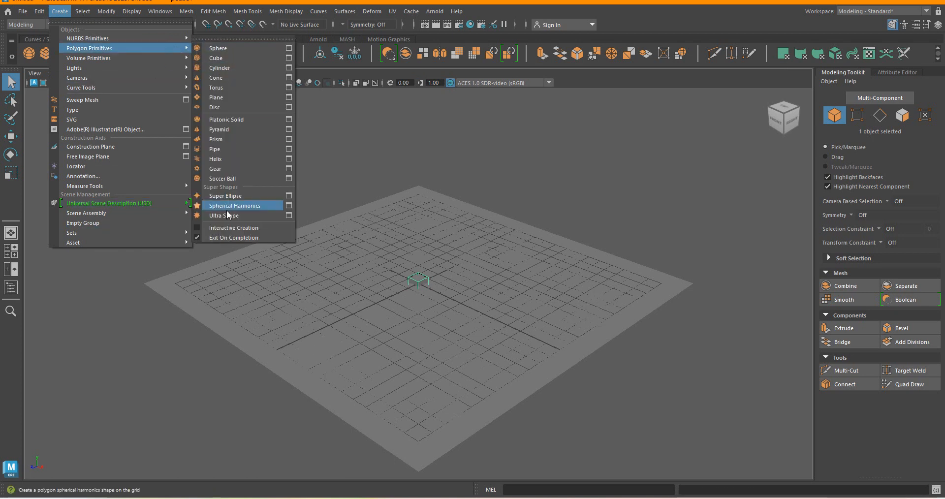
{"action": "left_click", "coordinate": [224, 228]}
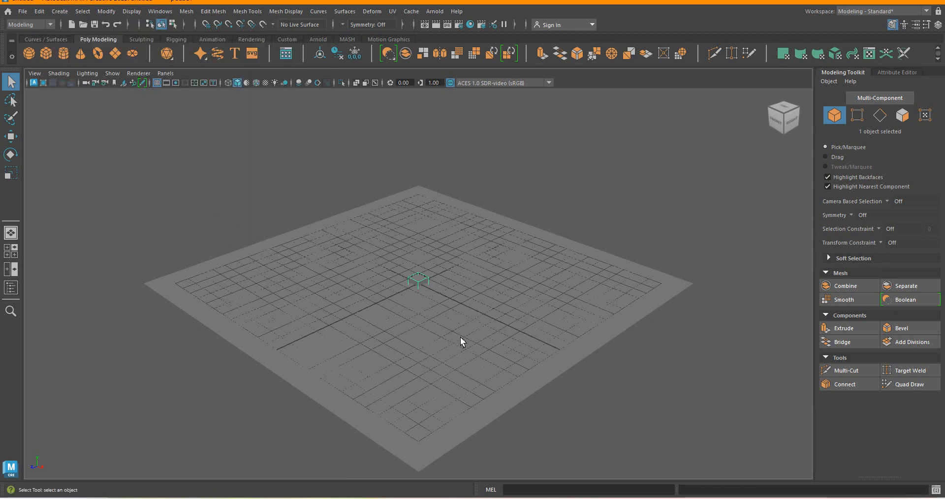
Draw a flat rectangular polygon cube with almost no height on the floor plane, beside the small cube.
{"action": "left_click", "coordinate": [62, 12]}
{"action": "mouse_move", "coordinate": [159, 49]}
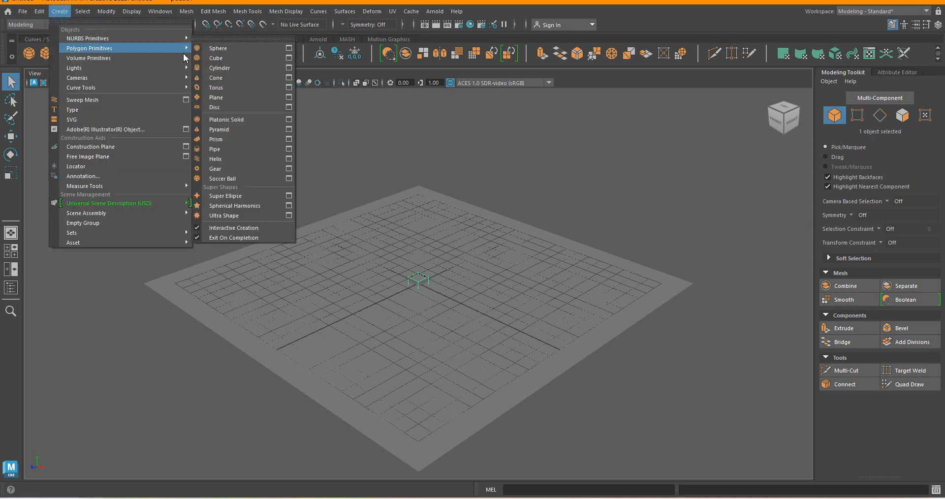
{"action": "left_click", "coordinate": [229, 58]}
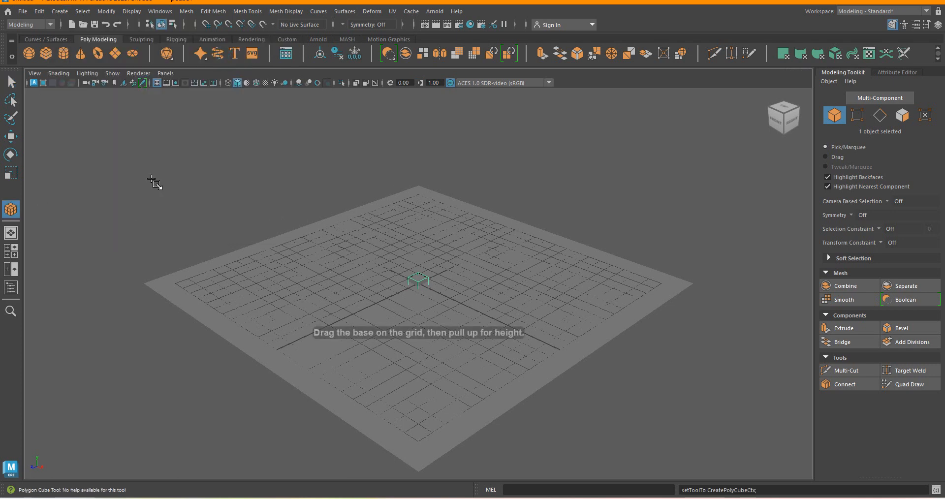
{"action": "left_click", "coordinate": [378, 262]}
{"action": "left_click_drag", "start_coordinate": [385, 275], "coordinate": [416, 329]}
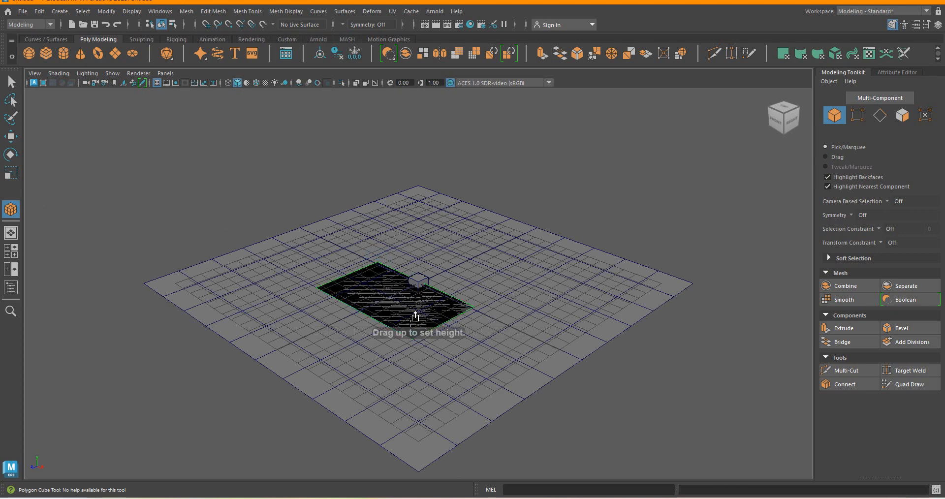
{"action": "left_click", "coordinate": [401, 288]}
{"action": "left_click", "coordinate": [398, 302]}
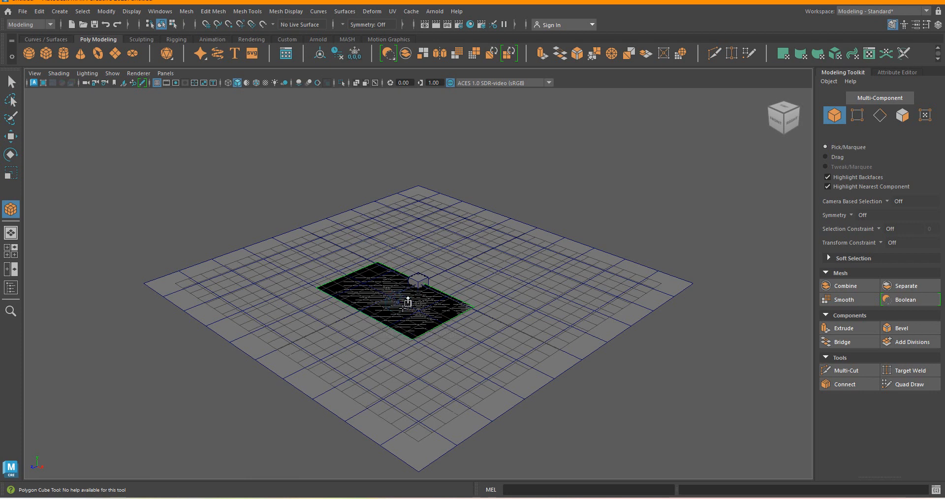
{"action": "left_click", "coordinate": [401, 313]}
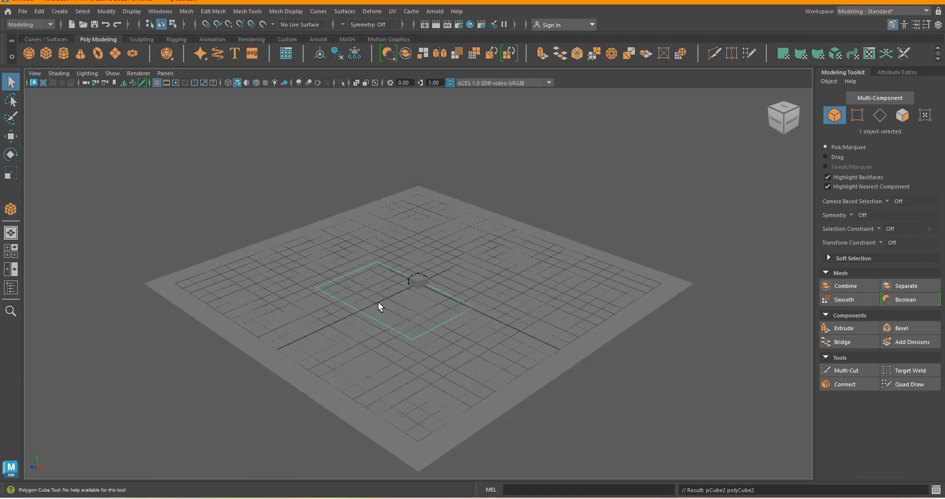
{"action": "scroll", "coordinate": [379, 303], "scroll_direction": "up", "scroll_amount": 1}
{"action": "left_click", "coordinate": [379, 303]}
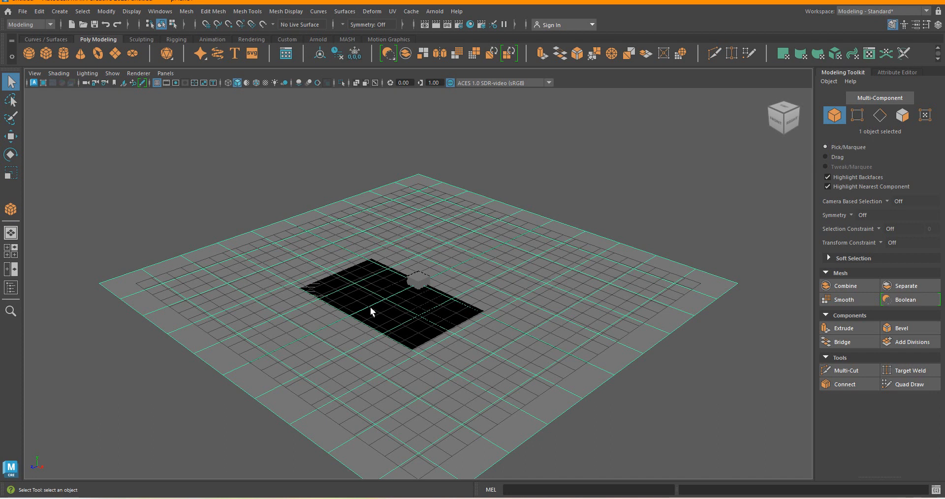
{"action": "left_click", "coordinate": [293, 141]}
{"action": "left_click_drag", "start_coordinate": [248, 200], "coordinate": [531, 432]}
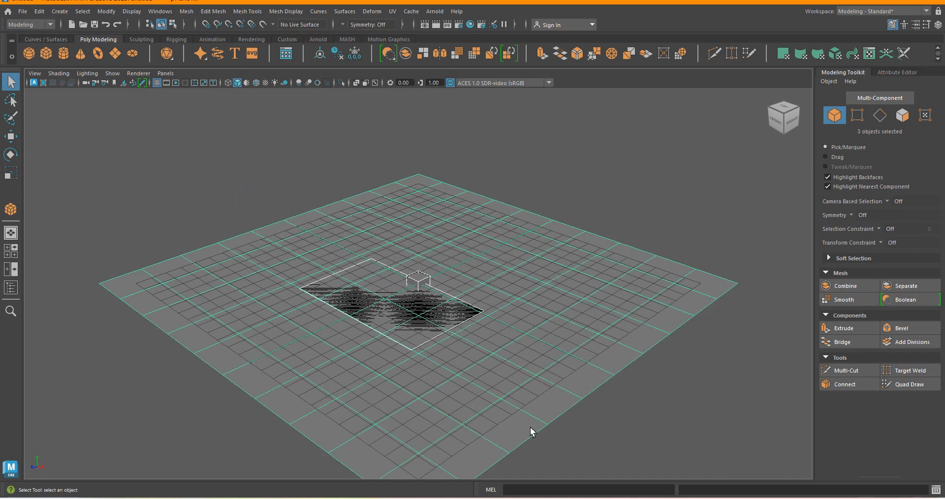
{"action": "scroll", "coordinate": [438, 325], "scroll_direction": "down", "scroll_amount": 4}
{"action": "scroll", "coordinate": [414, 330], "scroll_direction": "up", "scroll_amount": 5}
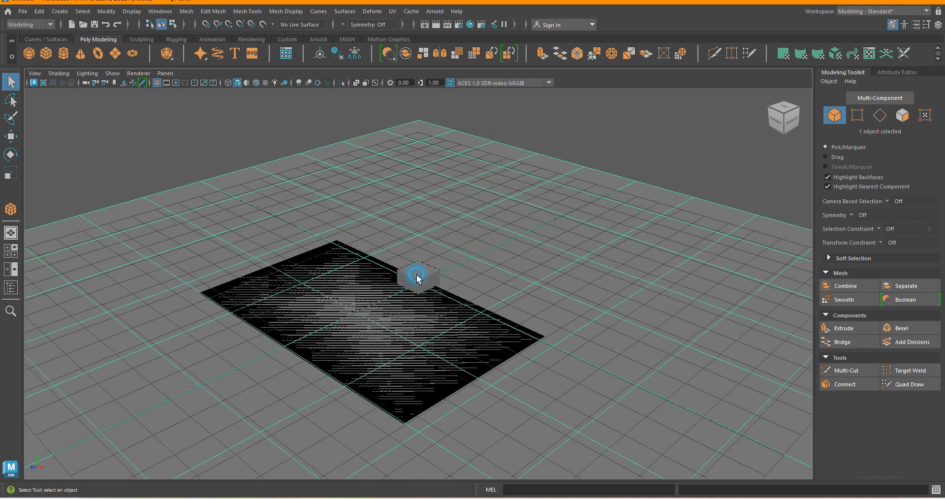
{"action": "left_click", "coordinate": [416, 278]}
{"action": "left_click", "coordinate": [582, 155]}
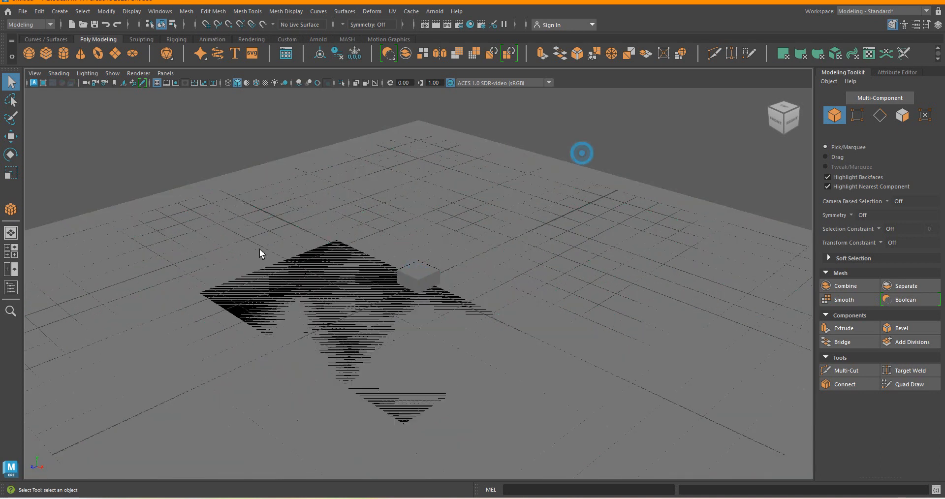
Select the small cube at the centre of the floor plane and delete it.
{"action": "left_click", "coordinate": [350, 253]}
{"action": "left_click", "coordinate": [327, 264]}
{"action": "left_click", "coordinate": [326, 255]}
{"action": "left_click", "coordinate": [413, 275]}
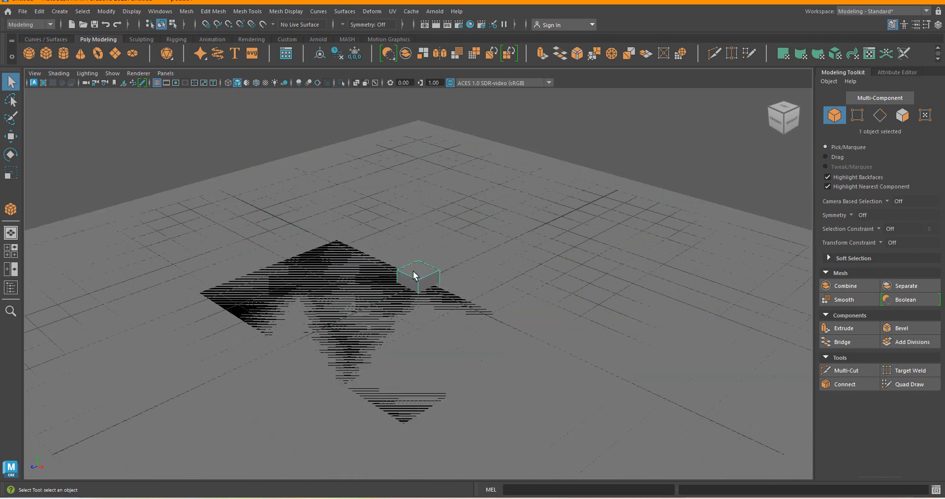
{"action": "key", "text": "Delete"}
Move the floor plane about 27 m backwards along its Z axis, off the flat box.
{"action": "left_click", "coordinate": [386, 276]}
{"action": "key", "text": "f"}
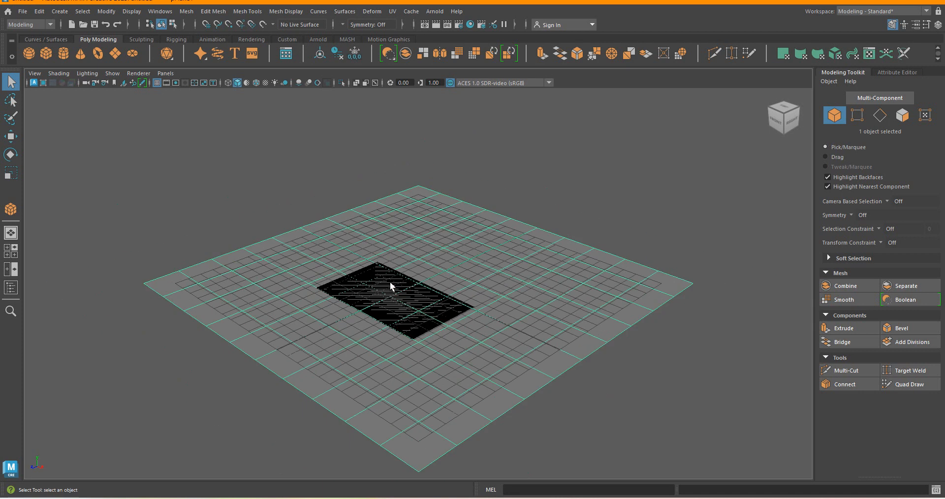
{"action": "left_click", "coordinate": [553, 282]}
{"action": "left_click", "coordinate": [10, 143]}
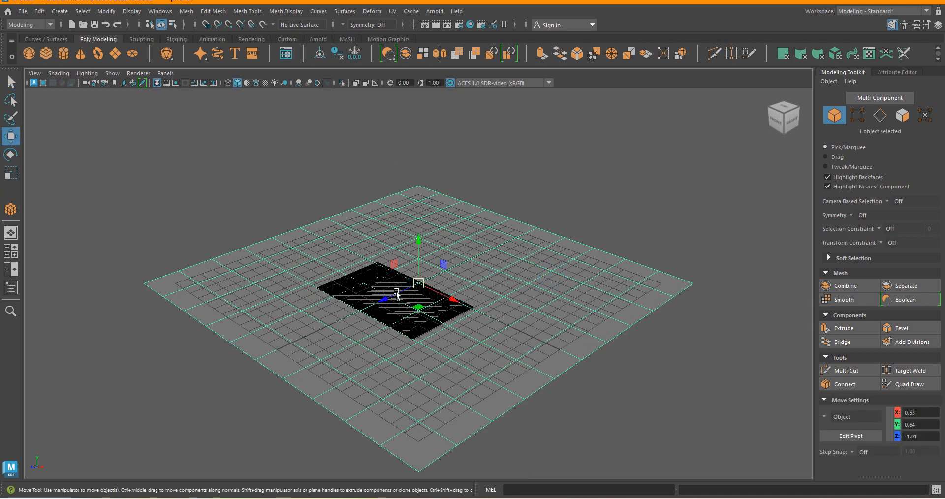
{"action": "left_click_drag", "start_coordinate": [387, 299], "coordinate": [593, 274]}
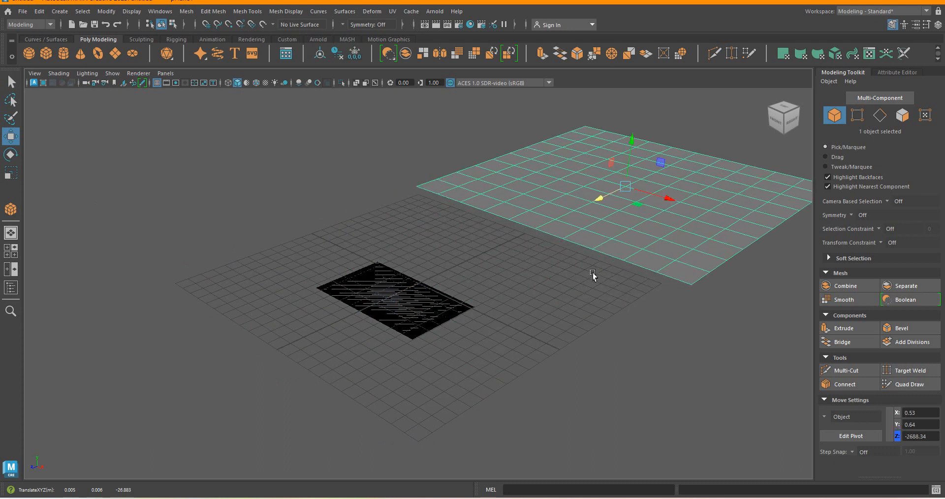
Delete the flat rectangular box on the grid and move the floor plane back along Z over the grid.
{"action": "left_click", "coordinate": [424, 318]}
{"action": "key", "text": "Delete"}
{"action": "left_click", "coordinate": [637, 238]}
{"action": "left_click_drag", "start_coordinate": [601, 204], "coordinate": [469, 369]}
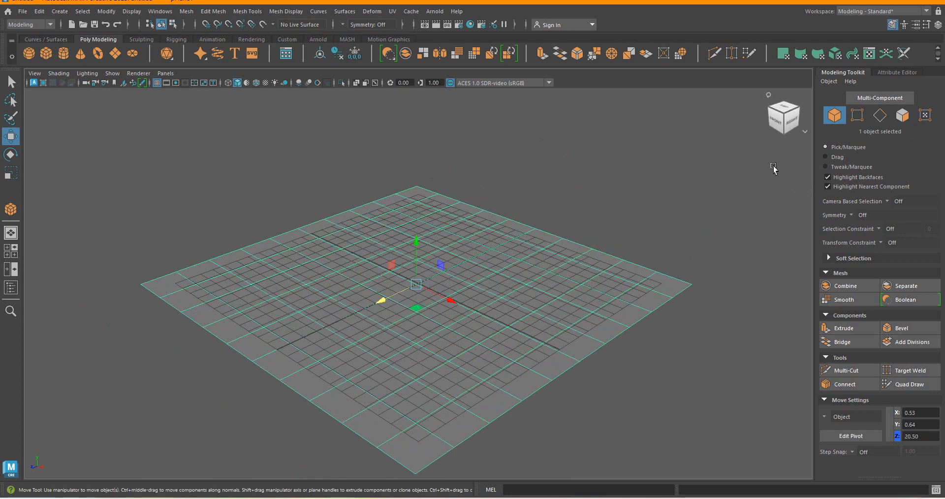
Switch to the Basics Tutorial workspace and assign the selected floor plane to a new display layer.
{"action": "left_click", "coordinate": [927, 11]}
{"action": "left_click", "coordinate": [865, 21]}
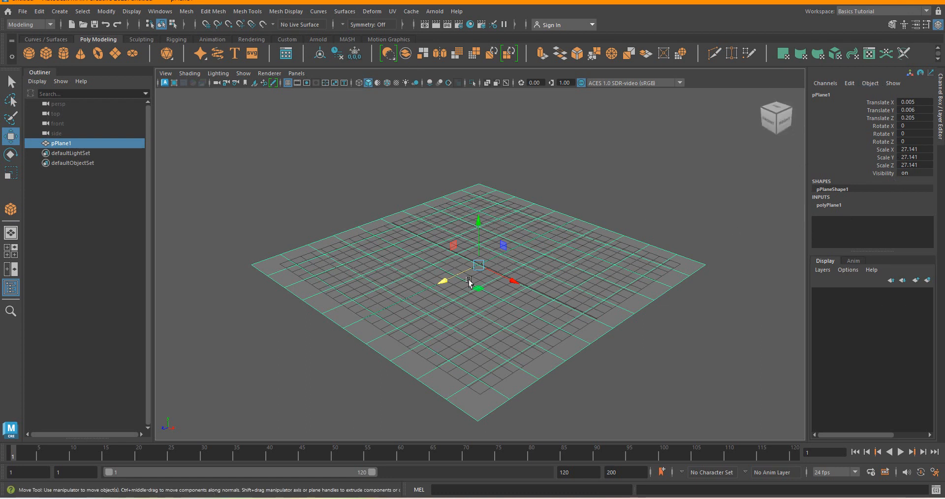
{"action": "left_click", "coordinate": [928, 280]}
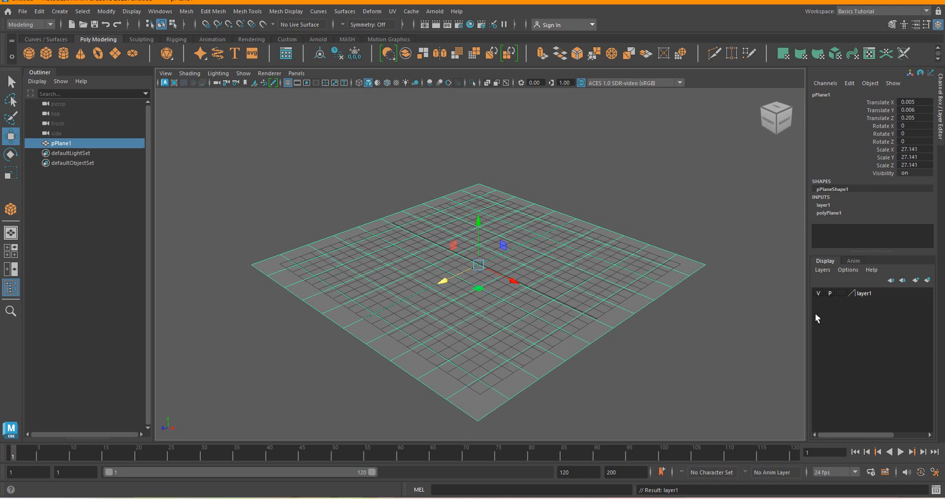
Toggle the floor layer's visibility off and on again, and deselect the plane.
{"action": "left_click", "coordinate": [819, 294]}
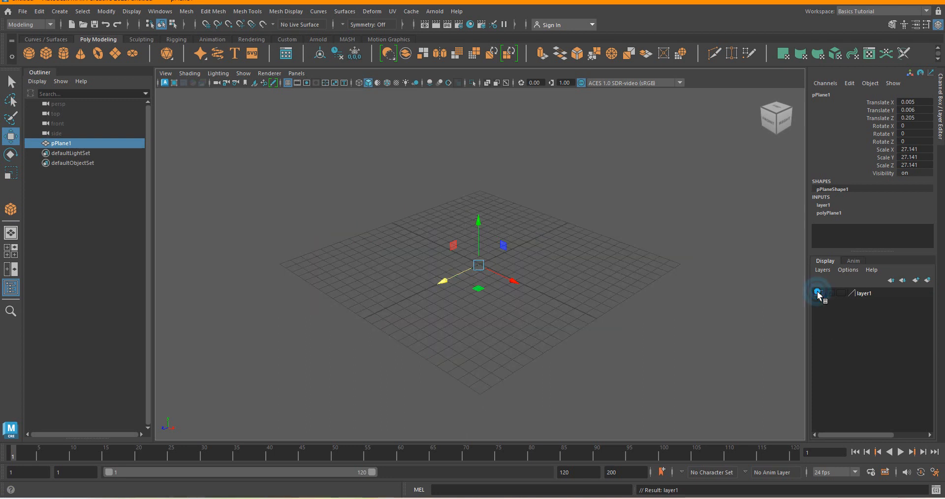
{"action": "left_click", "coordinate": [819, 294]}
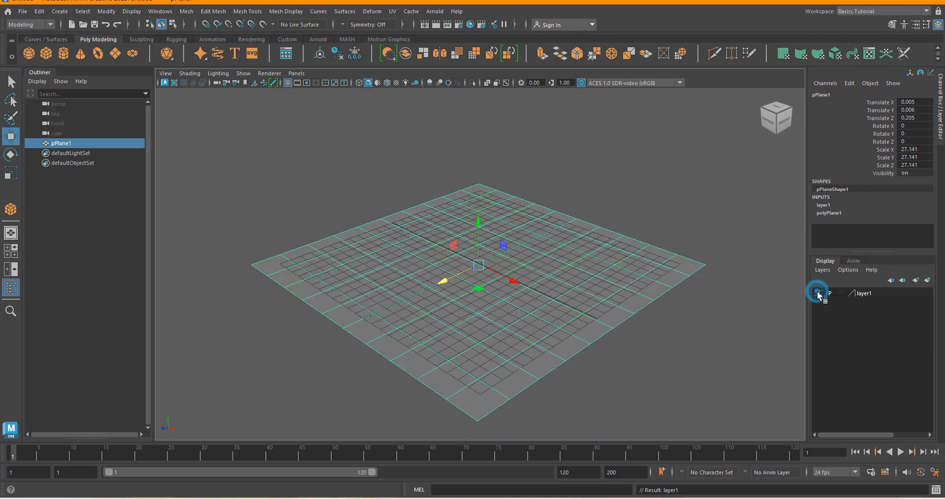
{"action": "left_click", "coordinate": [712, 189]}
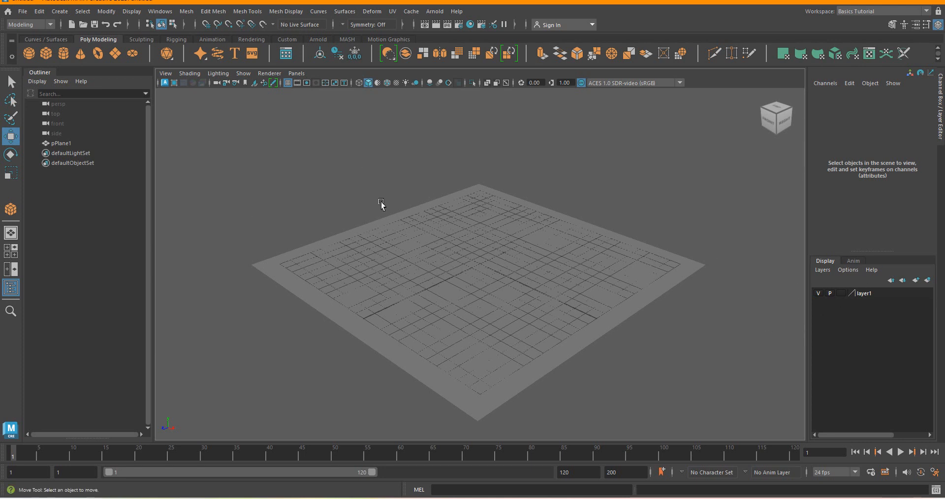
{"action": "scroll", "coordinate": [355, 270], "scroll_direction": "up", "scroll_amount": 2}
{"action": "scroll", "coordinate": [448, 301], "scroll_direction": "down", "scroll_amount": 3}
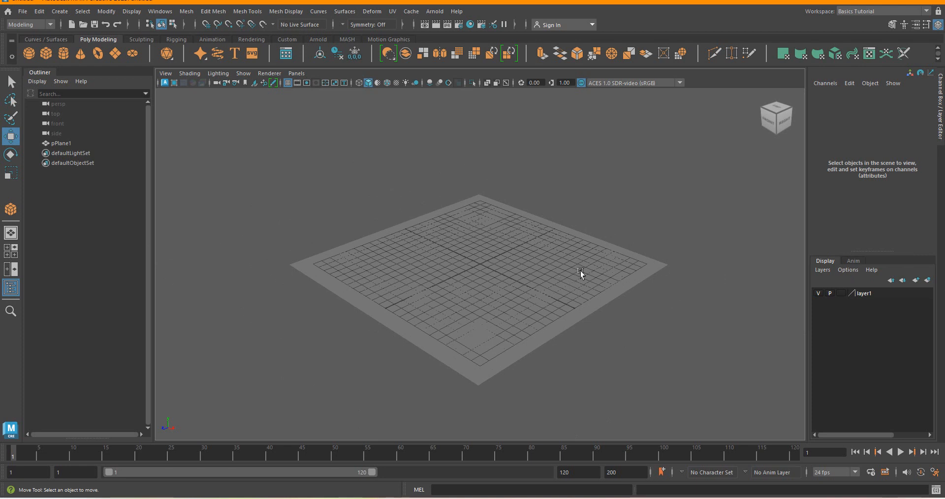
Turn off the floor layer's playback visibility and cycle its display type through template and reference back to normal.
{"action": "left_click", "coordinate": [833, 294]}
{"action": "left_click", "coordinate": [843, 294]}
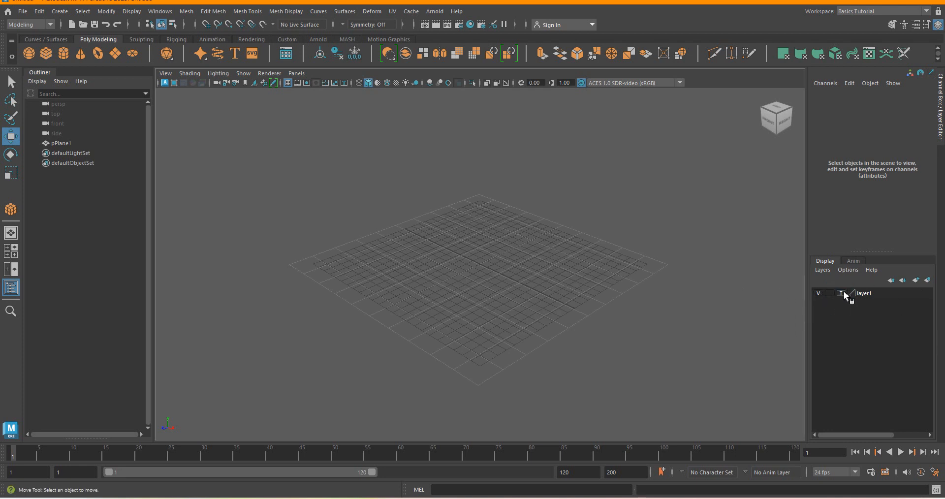
{"action": "left_click", "coordinate": [842, 294]}
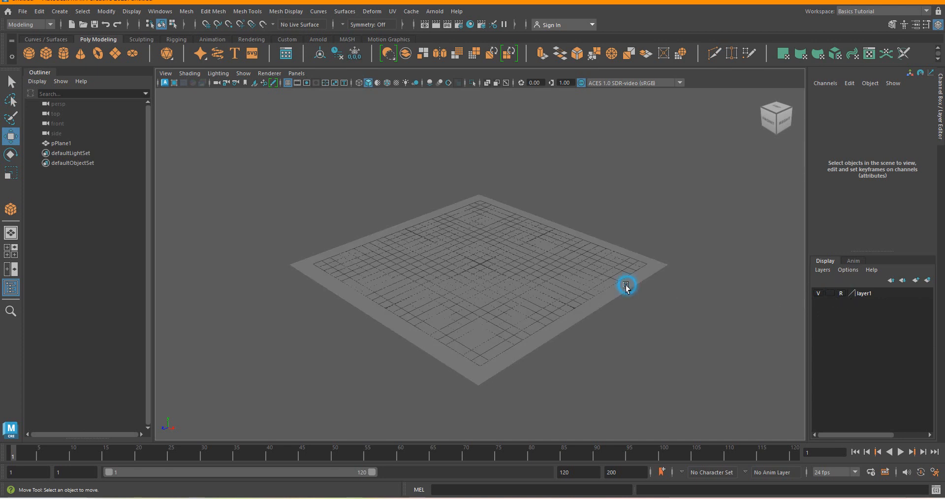
{"action": "left_click", "coordinate": [842, 294]}
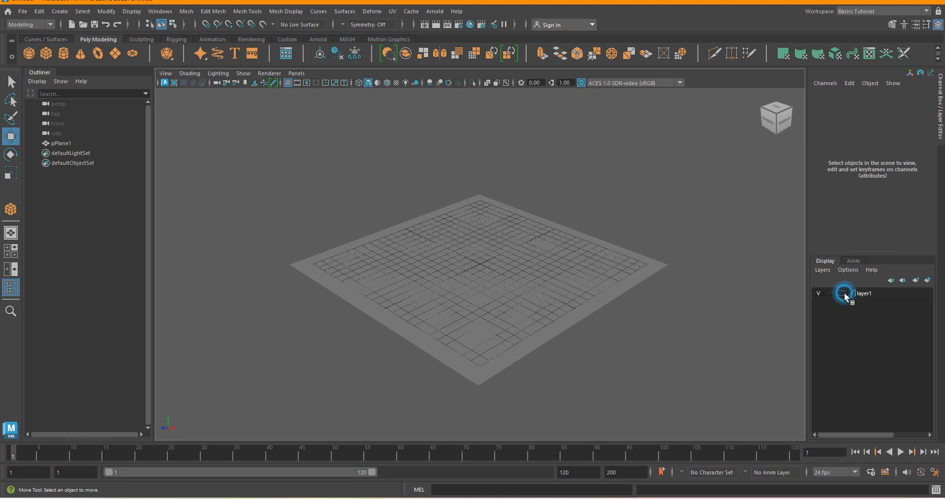
{"action": "left_click", "coordinate": [634, 278]}
{"action": "left_click", "coordinate": [601, 198]}
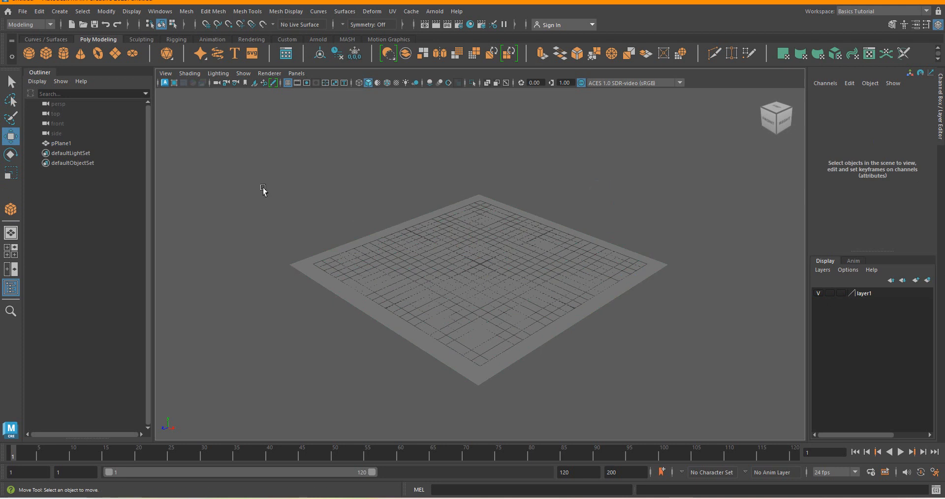
Draw a flat polygon cube on the floor plane, about 13.05 wide, 0.26 high and 5.36 deep, with the Polygon Cube tool's settings shown.
{"action": "left_click", "coordinate": [60, 11]}
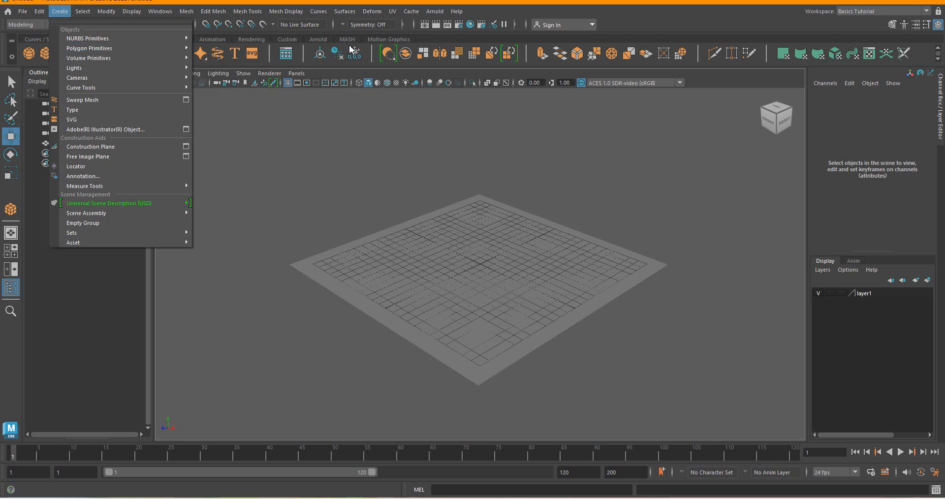
{"action": "mouse_move", "coordinate": [157, 47]}
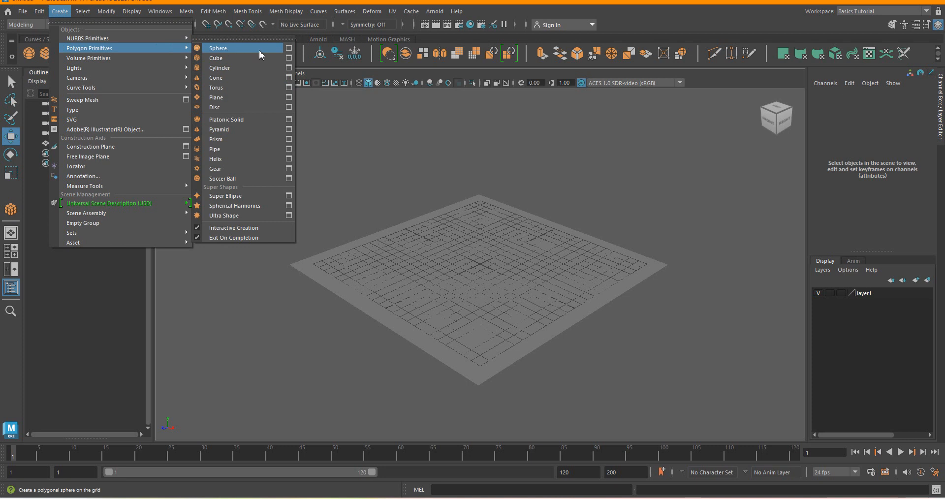
{"action": "left_click", "coordinate": [289, 58]}
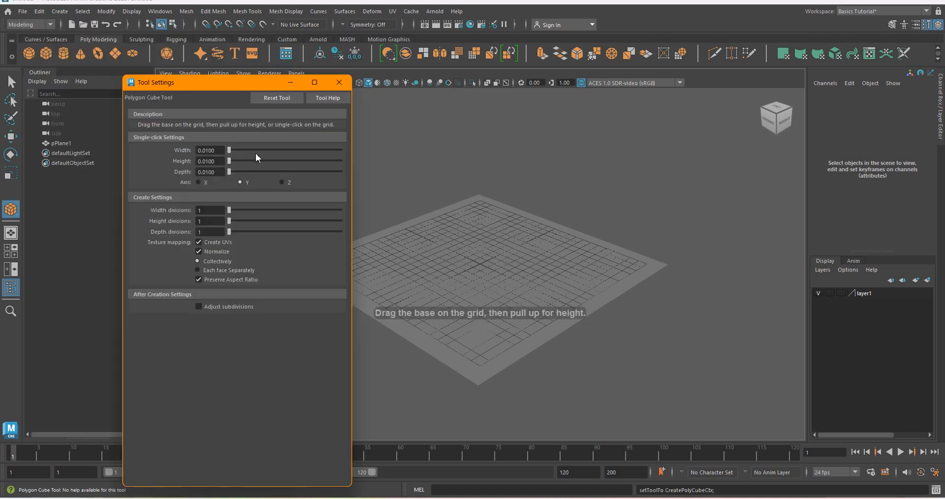
{"action": "left_click", "coordinate": [432, 252]}
{"action": "left_click_drag", "start_coordinate": [432, 252], "coordinate": [467, 286]}
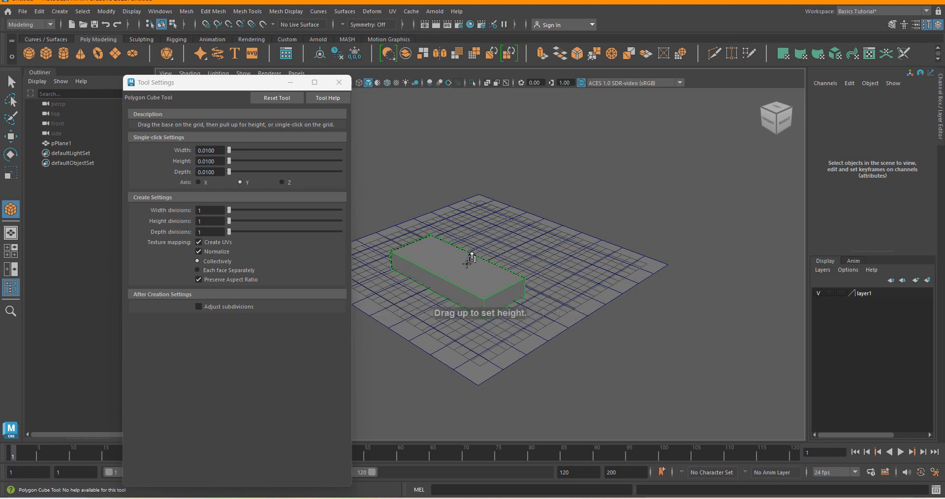
{"action": "left_click", "coordinate": [466, 277]}
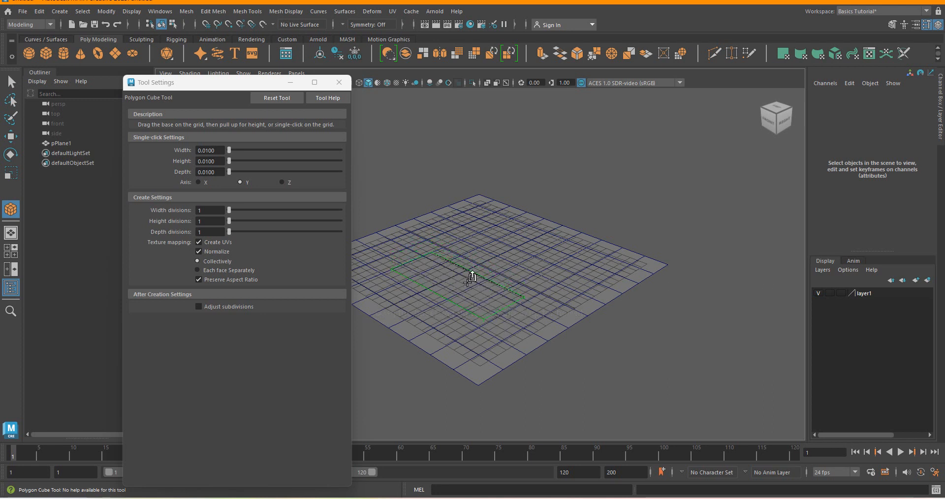
{"action": "left_click_drag", "start_coordinate": [466, 279], "coordinate": [465, 282]}
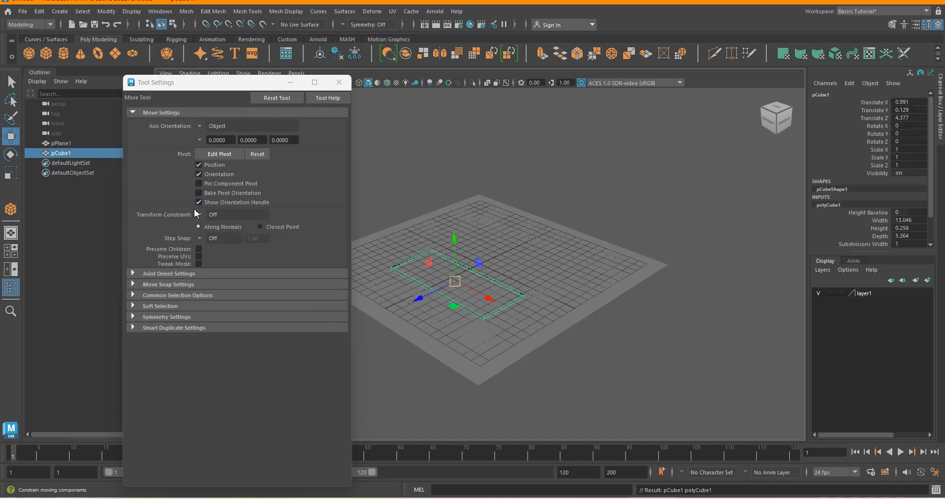
Minimize the Tool Settings window and select the flat box on the floor plane again.
{"action": "left_click", "coordinate": [291, 82]}
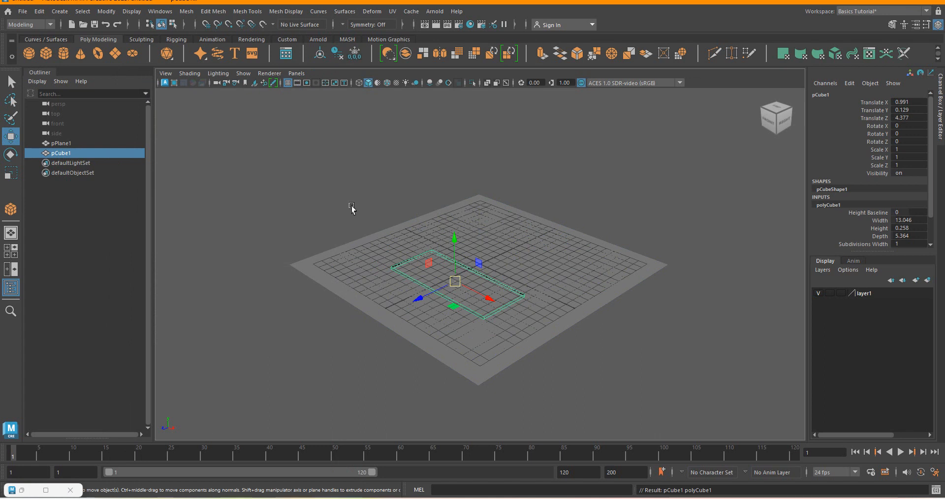
{"action": "left_click", "coordinate": [350, 203]}
{"action": "left_click", "coordinate": [458, 291]}
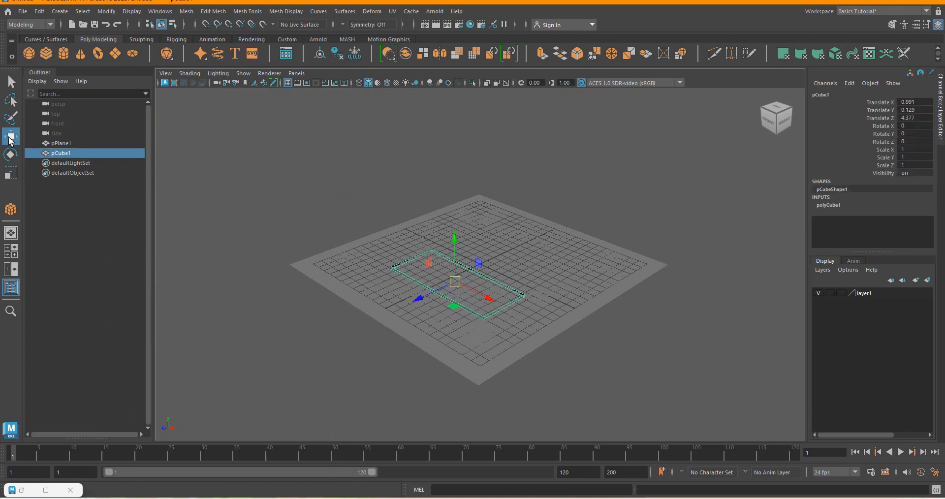
Raise the flat box to about 3.14 above the floor and set its width to 15.
{"action": "left_click_drag", "start_coordinate": [455, 240], "coordinate": [466, 209]}
{"action": "scroll", "coordinate": [413, 268], "scroll_direction": "up", "scroll_amount": 3}
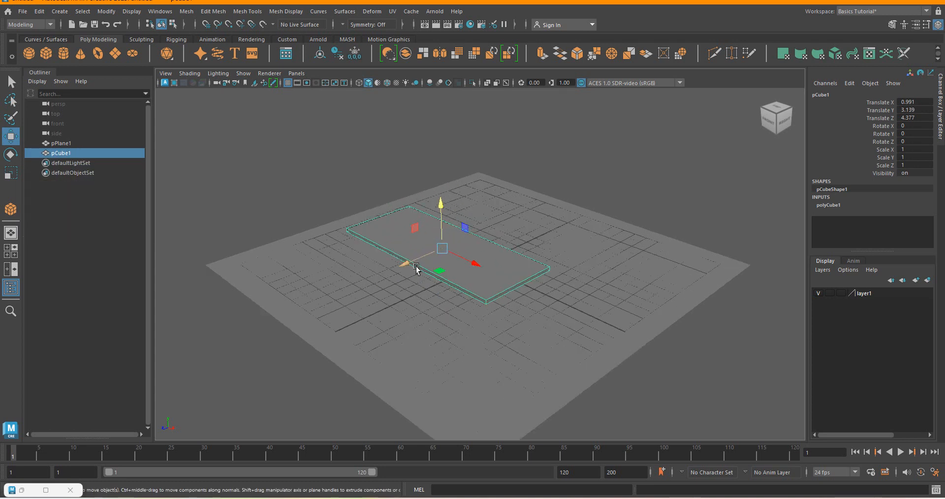
{"action": "left_click", "coordinate": [11, 172]}
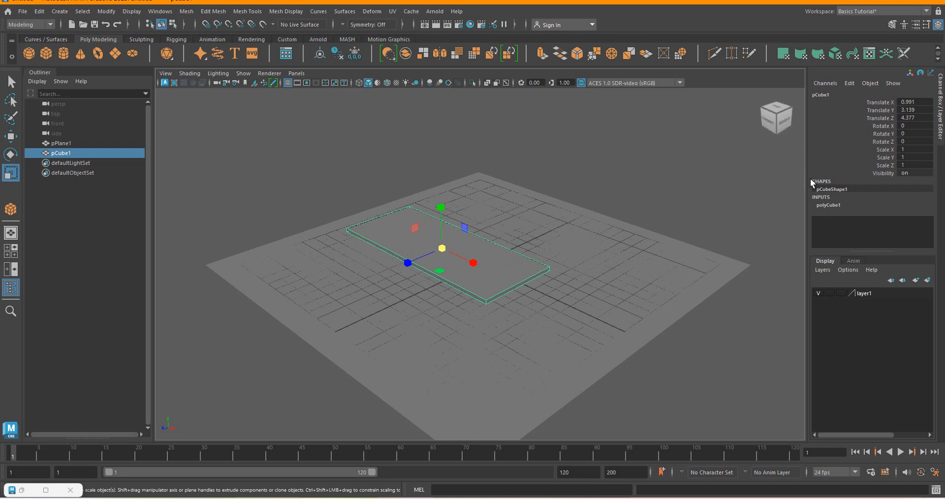
{"action": "left_click", "coordinate": [831, 206]}
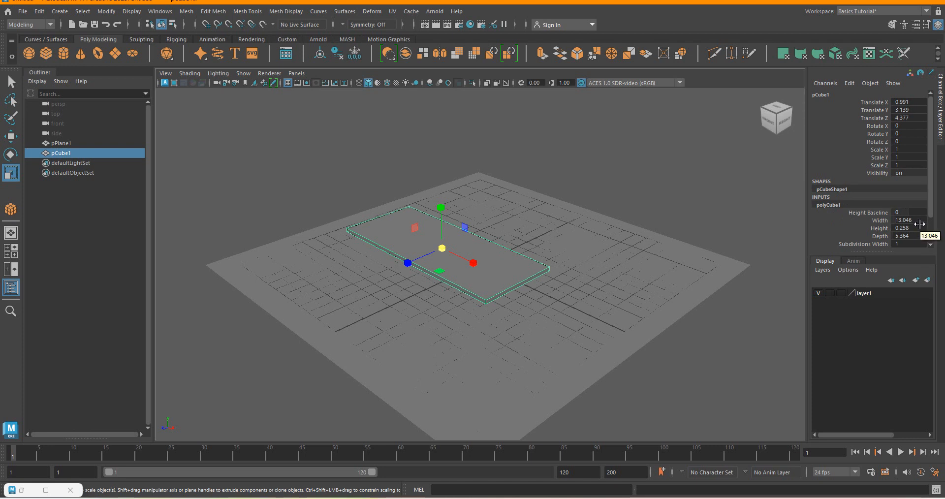
{"action": "double_click", "coordinate": [920, 221]}
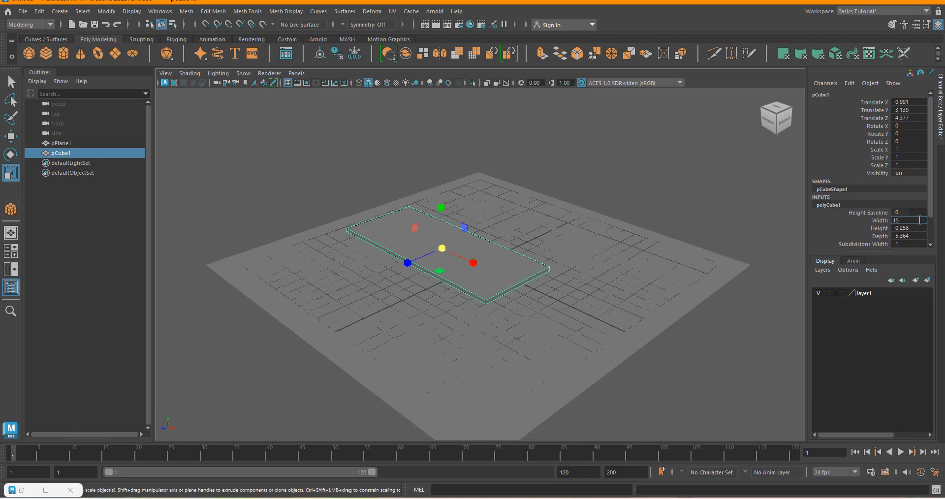
{"action": "key", "text": "Return"}
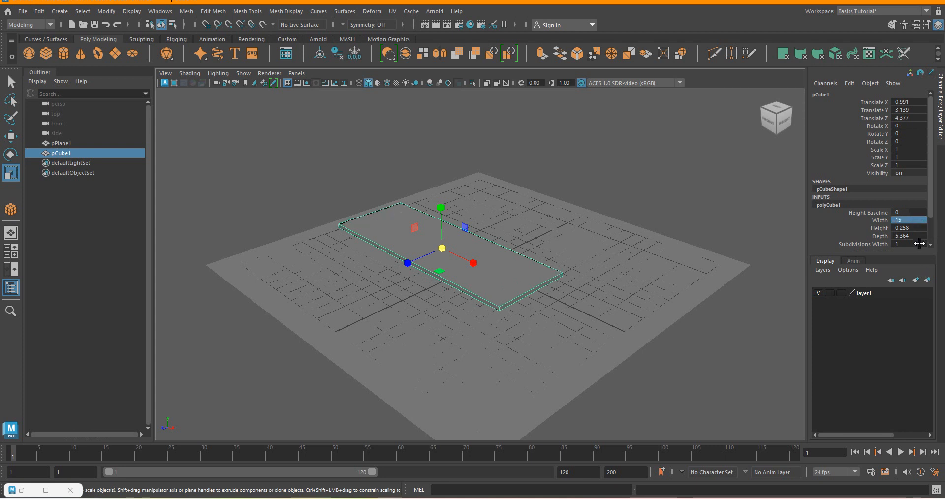
Set the flat box's depth to 7.
{"action": "double_click", "coordinate": [915, 237]}
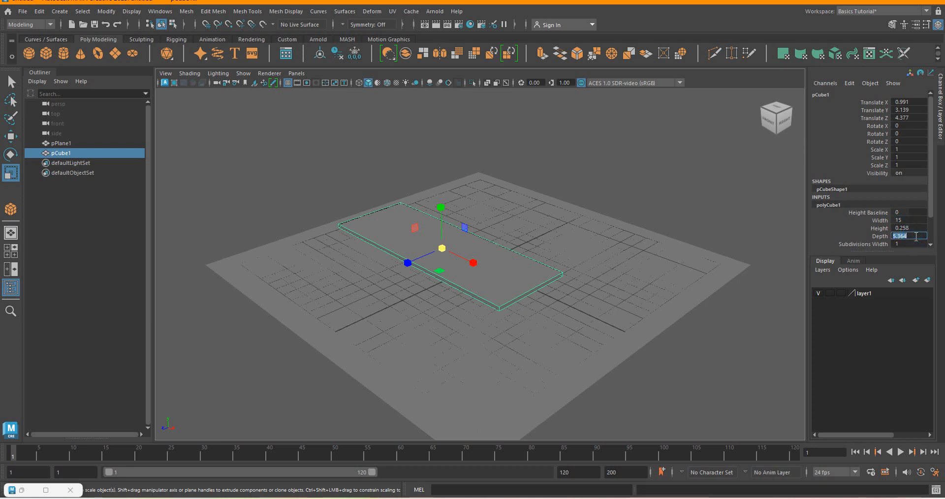
{"action": "type", "text": "1"}
{"action": "key", "text": "Return"}
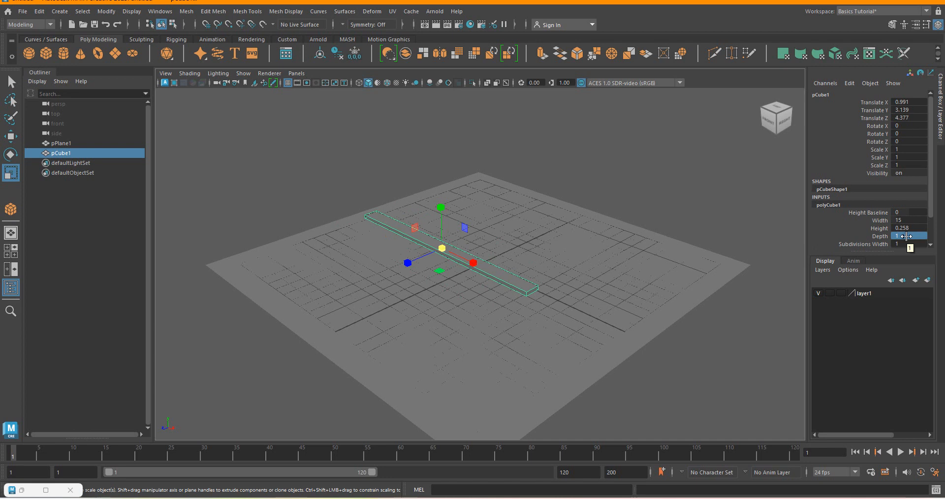
{"action": "key", "text": "6"}
{"action": "left_click", "coordinate": [908, 236]}
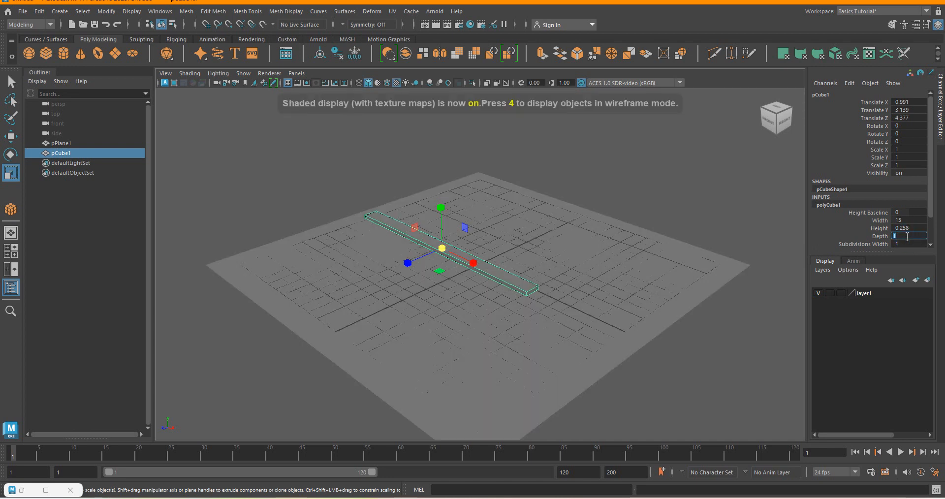
{"action": "type", "text": "7"}
Set the flat box's height to 0.6.
{"action": "left_click", "coordinate": [911, 229]}
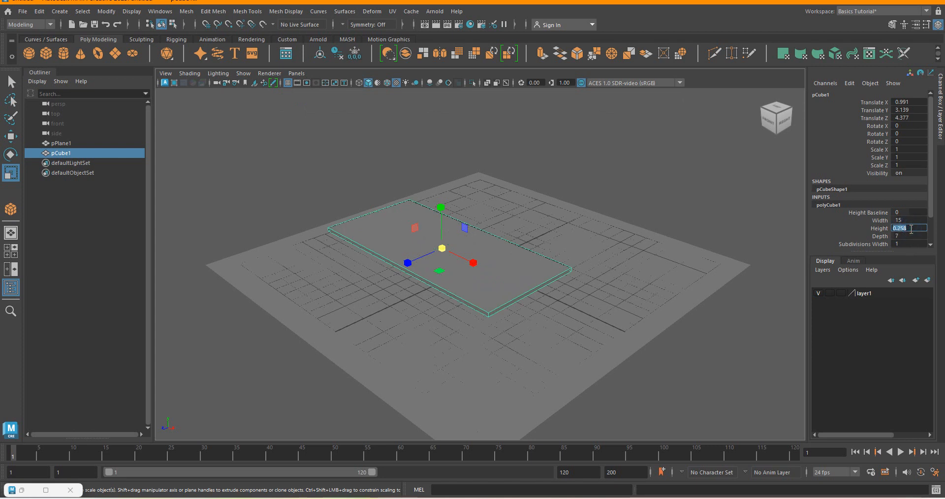
{"action": "type", "text": "0.6"}
{"action": "key", "text": "Return"}
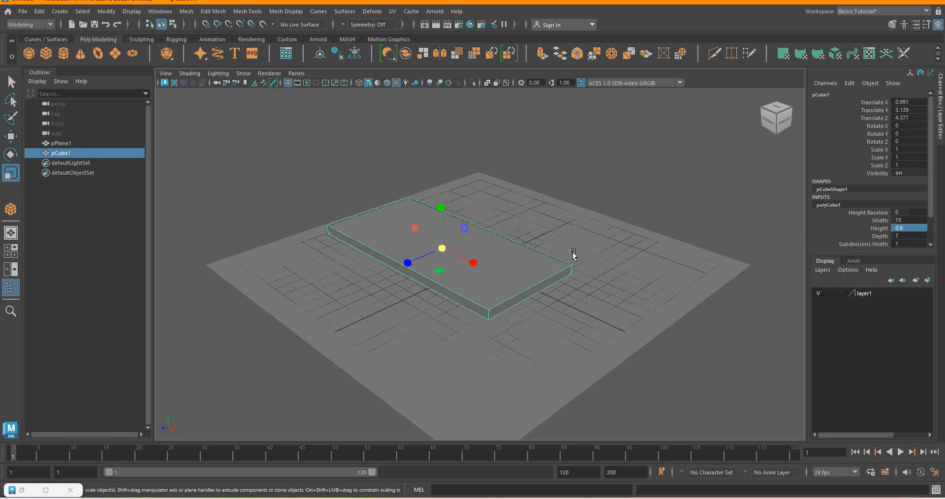
Set the flat box's height to 0.2 and deselect it.
{"action": "left_click", "coordinate": [905, 227]}
{"action": "left_click", "coordinate": [900, 228]}
{"action": "double_click", "coordinate": [898, 229]}
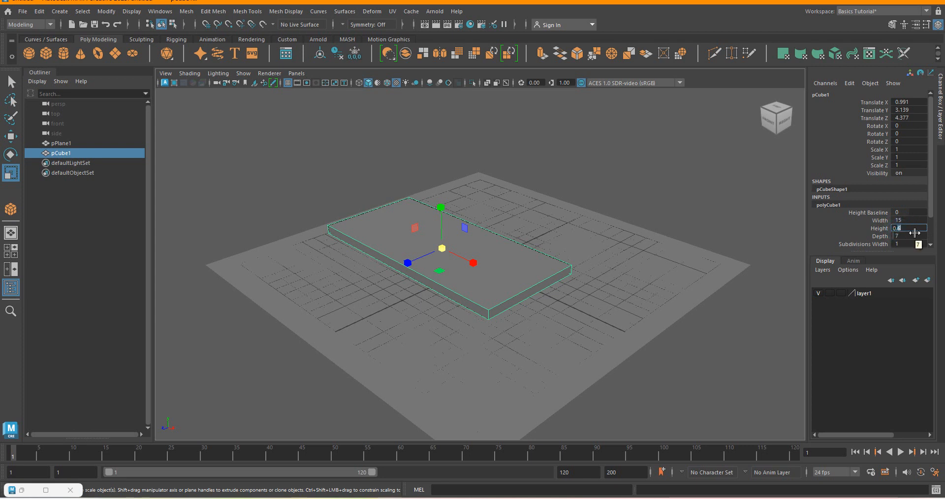
{"action": "type", "text": "0.2"}
{"action": "key", "text": "Return"}
{"action": "left_click", "coordinate": [630, 206]}
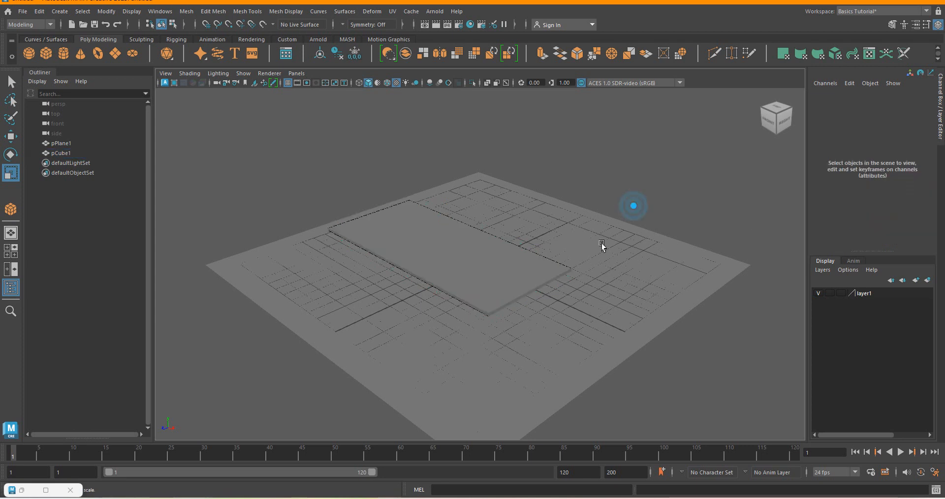
Select the flat box again and move it to about X 3.84 and Z 1.79, raised to about Y 6.22.
{"action": "left_click", "coordinate": [546, 278]}
{"action": "scroll", "coordinate": [445, 269], "scroll_direction": "up", "scroll_amount": 5}
{"action": "scroll", "coordinate": [462, 227], "scroll_direction": "down", "scroll_amount": 5}
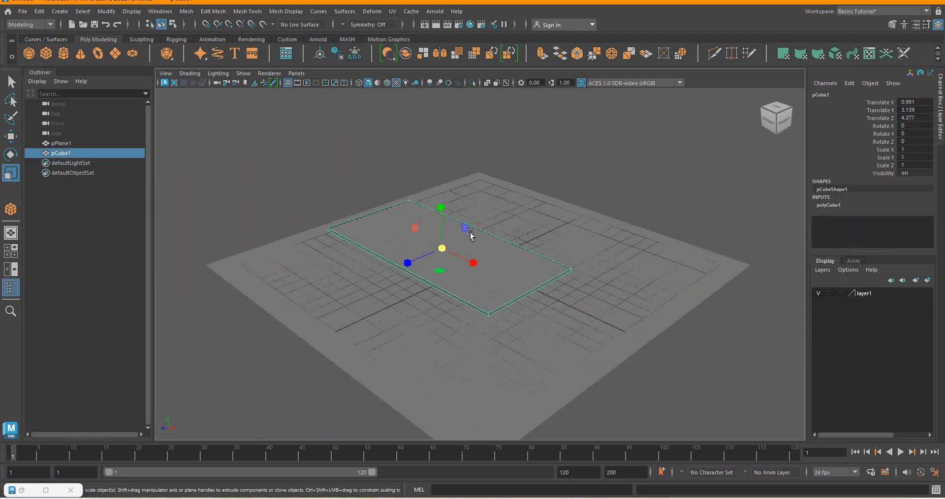
{"action": "left_click", "coordinate": [11, 137]}
{"action": "left_click_drag", "start_coordinate": [443, 250], "coordinate": [503, 254]}
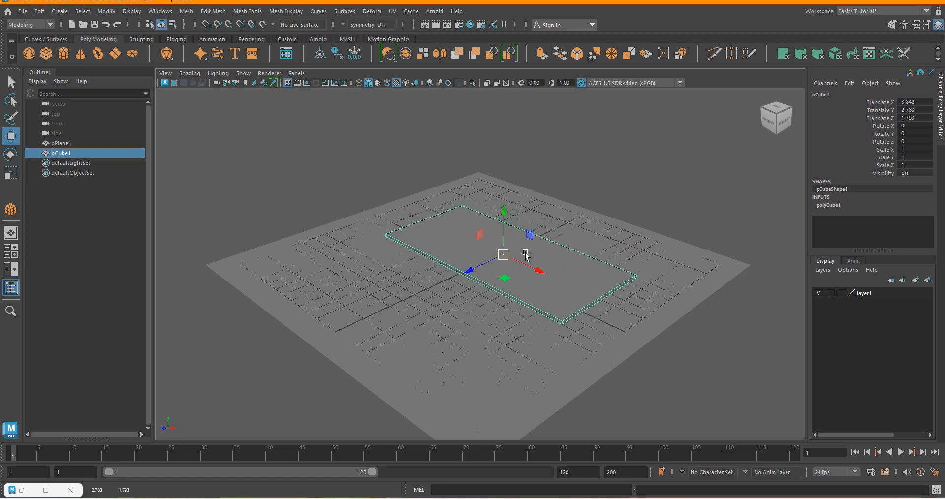
{"action": "left_click_drag", "start_coordinate": [503, 211], "coordinate": [504, 153]}
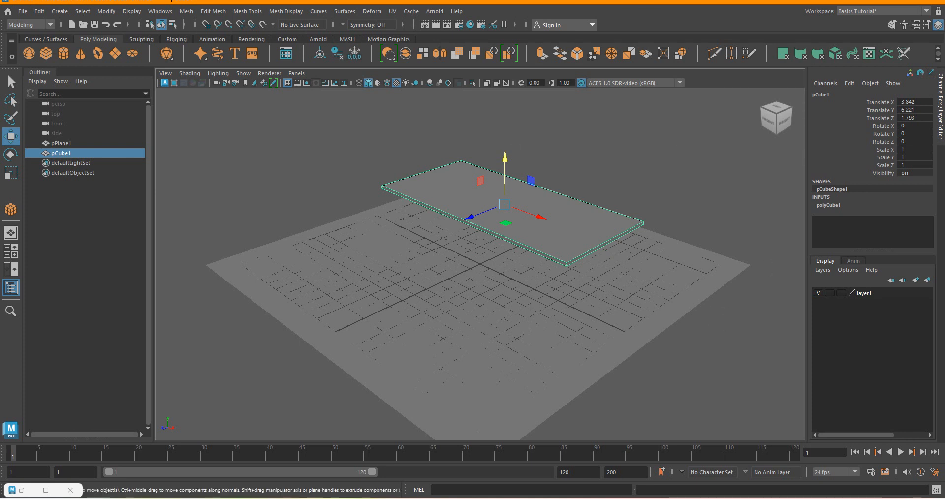
Switch to the table.png reference, examine the shape of the desk's tabletop, and return to Maya.
{"action": "left_click", "coordinate": [811, 497]}
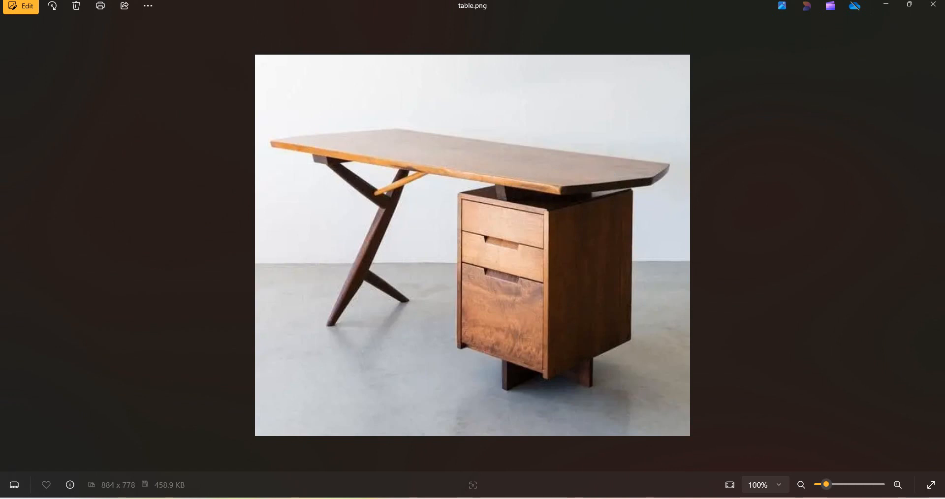
{"action": "mouse_move", "coordinate": [782, 497]}
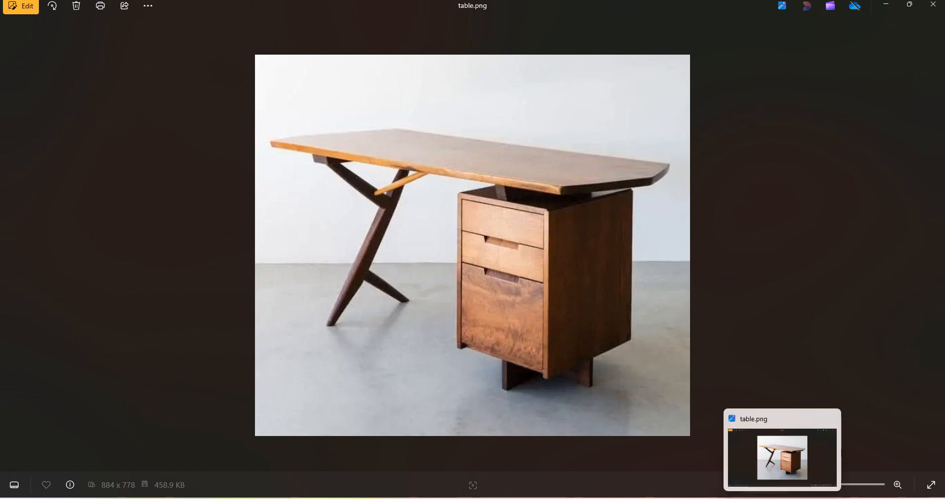
{"action": "left_click", "coordinate": [782, 497]}
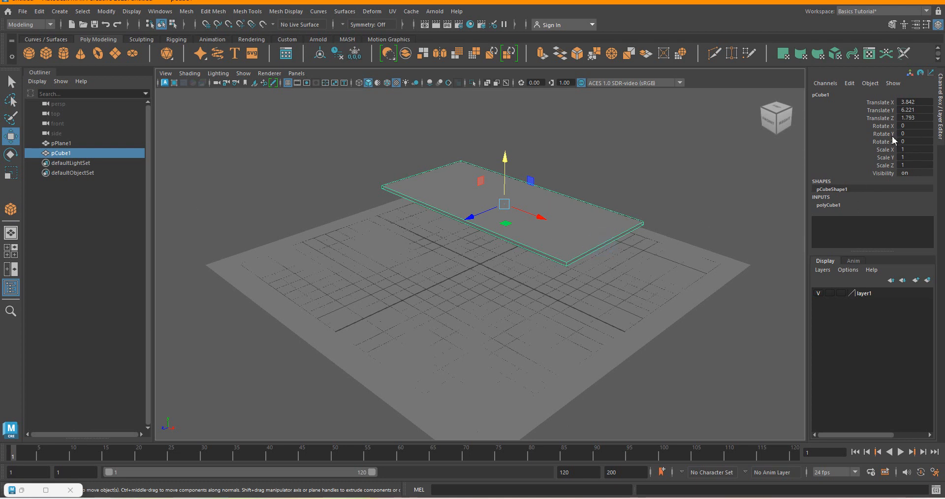
Set the tabletop box's width subdivisions to 2.
{"action": "left_click", "coordinate": [825, 205]}
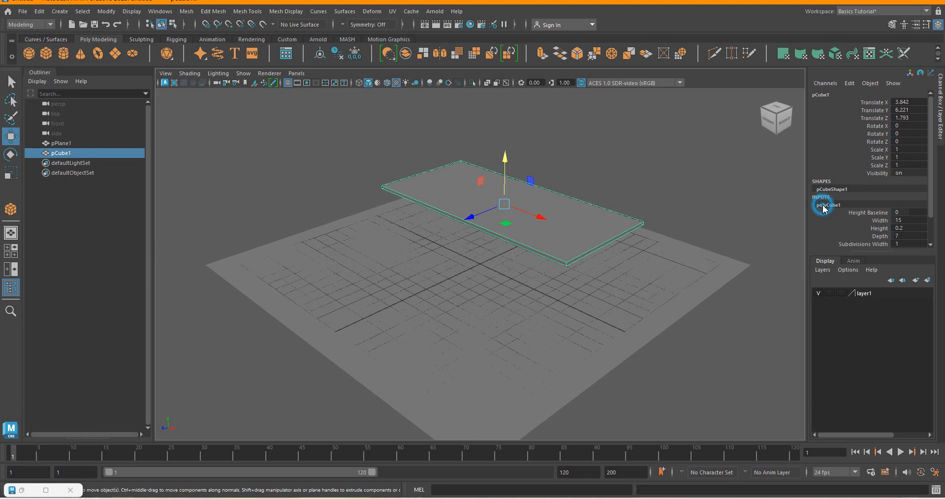
{"action": "left_click", "coordinate": [906, 245]}
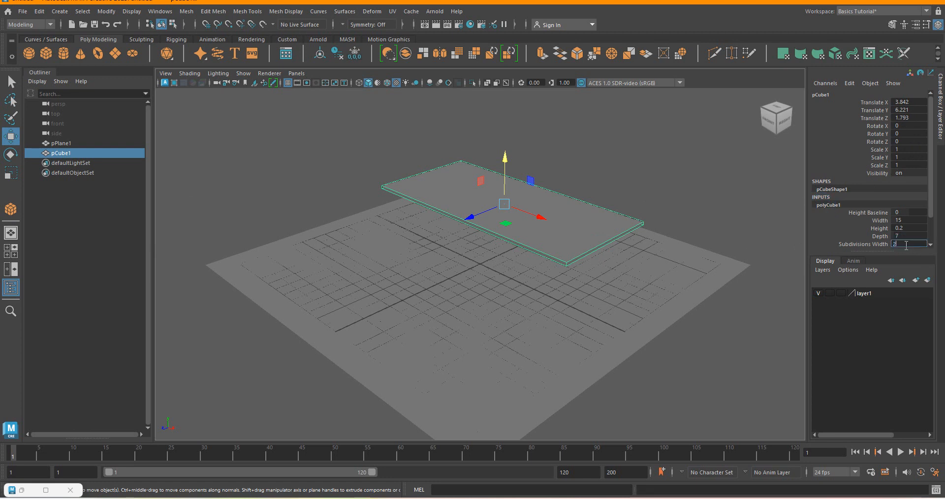
{"action": "key", "text": "Return"}
{"action": "scroll", "coordinate": [925, 209], "scroll_direction": "down", "scroll_amount": 2}
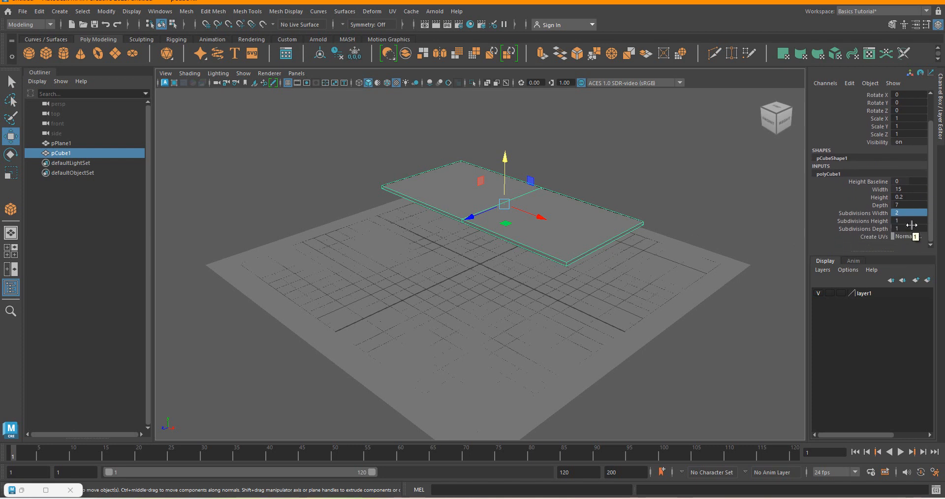
Set the tabletop box's depth subdivisions to 2 and deselect the box.
{"action": "double_click", "coordinate": [908, 229]}
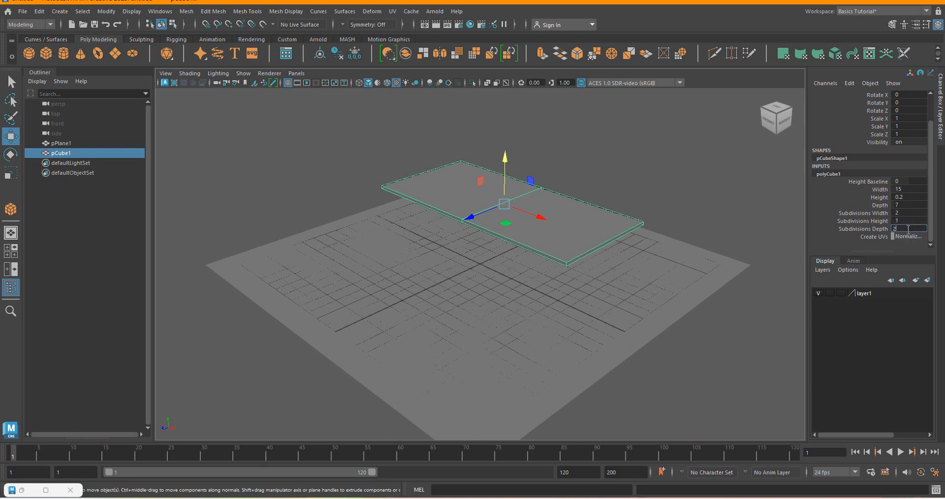
{"action": "type", "text": "2"}
{"action": "left_click", "coordinate": [900, 221]}
{"action": "scroll", "coordinate": [573, 221], "scroll_direction": "up", "scroll_amount": 4}
{"action": "scroll", "coordinate": [481, 248], "scroll_direction": "down", "scroll_amount": 5}
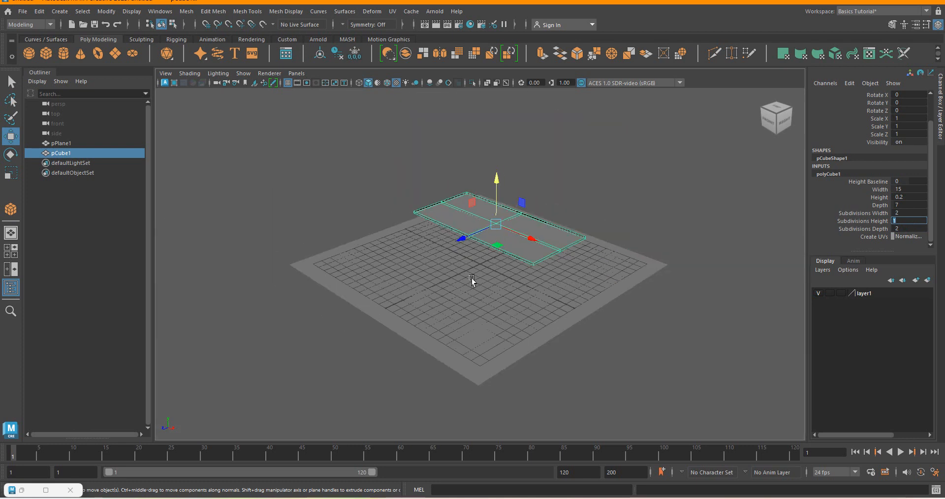
{"action": "scroll", "coordinate": [531, 238], "scroll_direction": "up", "scroll_amount": 2}
{"action": "scroll", "coordinate": [561, 258], "scroll_direction": "down", "scroll_amount": 3}
{"action": "scroll", "coordinate": [561, 257], "scroll_direction": "up", "scroll_amount": 3}
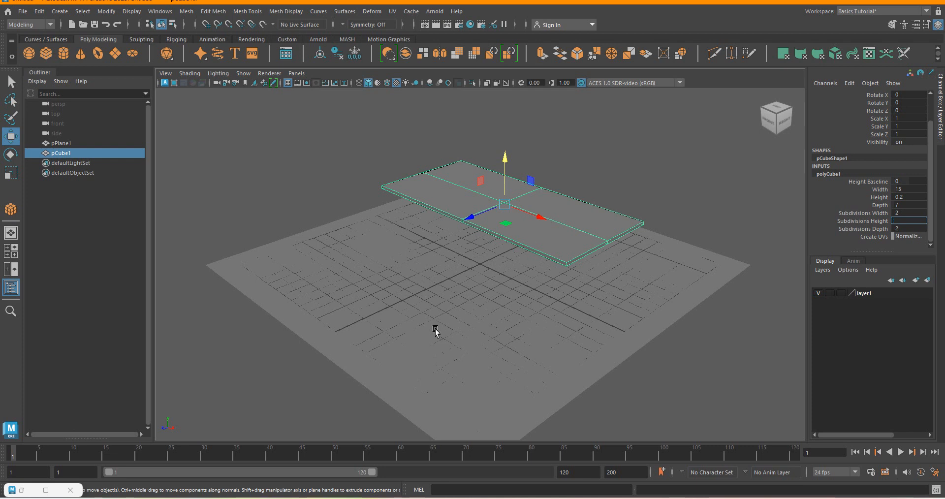
{"action": "left_click", "coordinate": [433, 327]}
{"action": "left_click", "coordinate": [654, 156]}
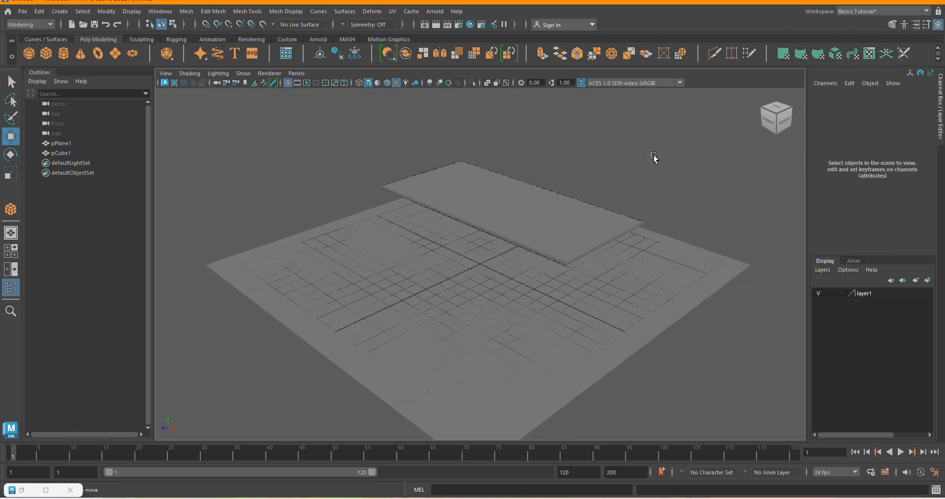
Display the four-view layout, select the tabletop box in the top view, and enlarge that view to fill the workspace.
{"action": "key", "text": "space"}
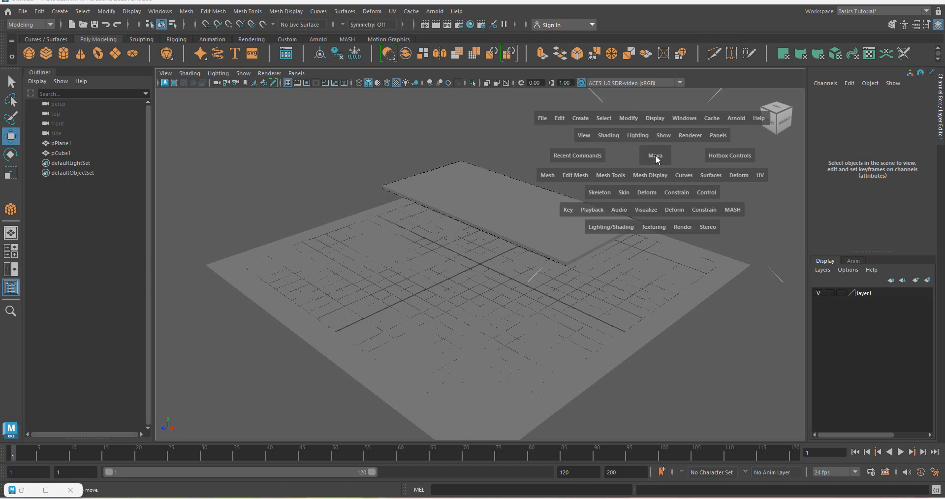
{"action": "key", "text": "space"}
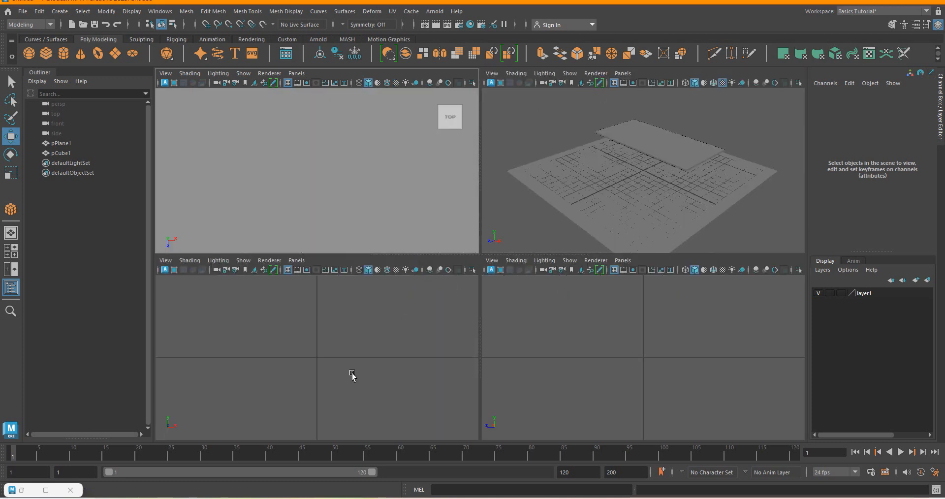
{"action": "left_click", "coordinate": [351, 164]}
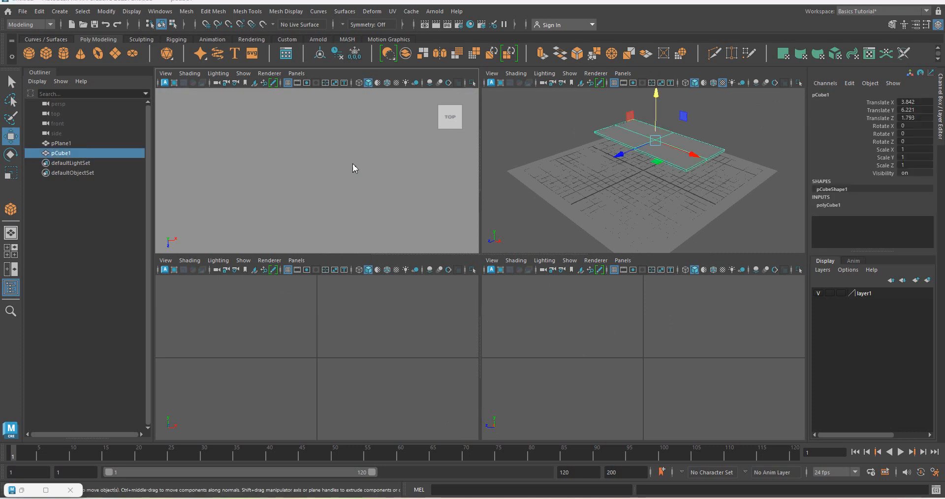
{"action": "key", "text": "space"}
{"action": "scroll", "coordinate": [452, 226], "scroll_direction": "down", "scroll_amount": 5}
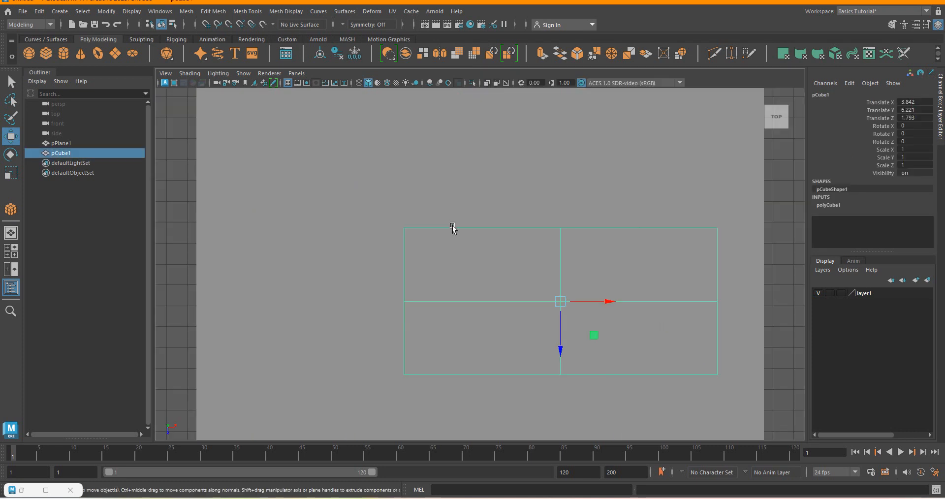
{"action": "scroll", "coordinate": [525, 274], "scroll_direction": "up", "scroll_amount": 3}
{"action": "scroll", "coordinate": [447, 228], "scroll_direction": "down", "scroll_amount": 2}
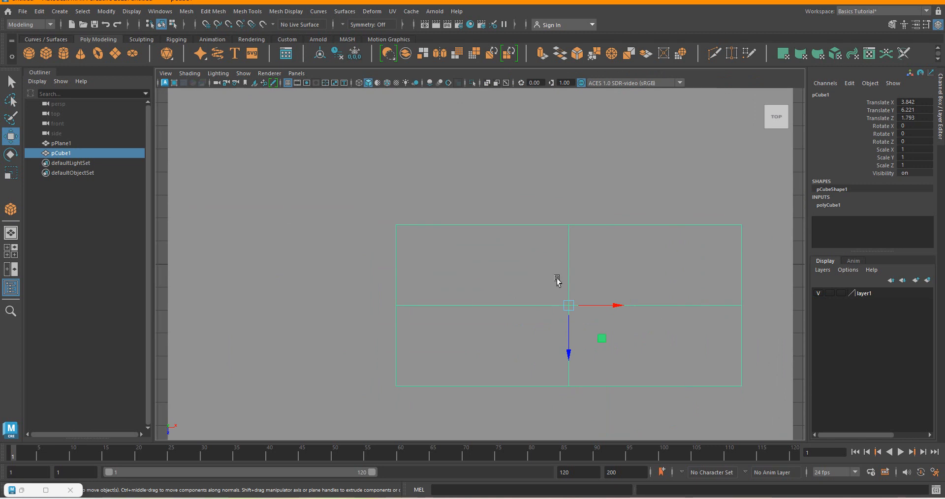
Put the tabletop in vertex mode and move the middle vertices of its negative-X end outward along X to form a point.
{"action": "right_click", "coordinate": [567, 279]}
{"action": "right_click", "coordinate": [566, 277]}
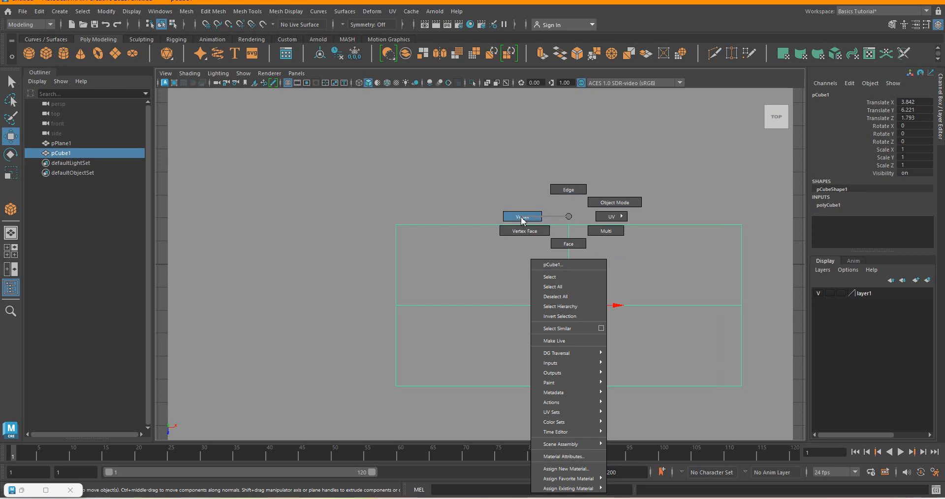
{"action": "right_click_drag", "start_coordinate": [522, 219], "coordinate": [521, 218]}
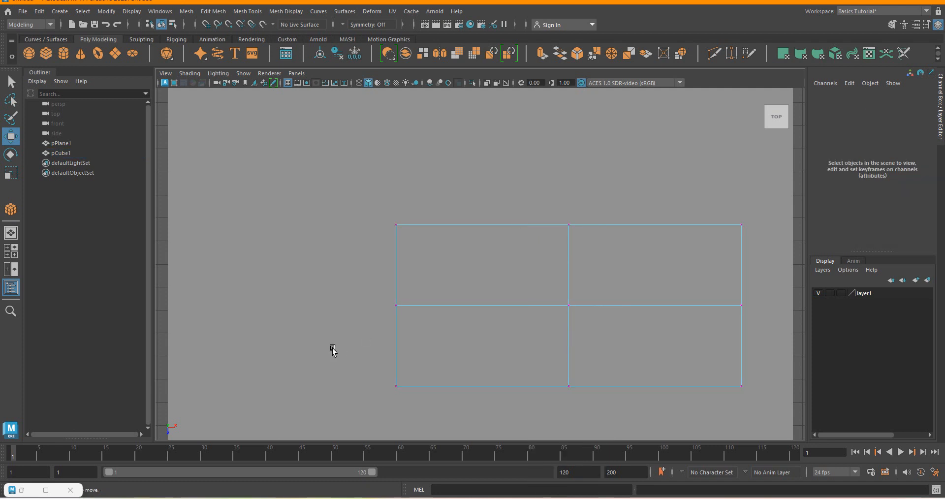
{"action": "left_click_drag", "start_coordinate": [338, 292], "coordinate": [396, 309]}
{"action": "scroll", "coordinate": [578, 291], "scroll_direction": "down", "scroll_amount": 4}
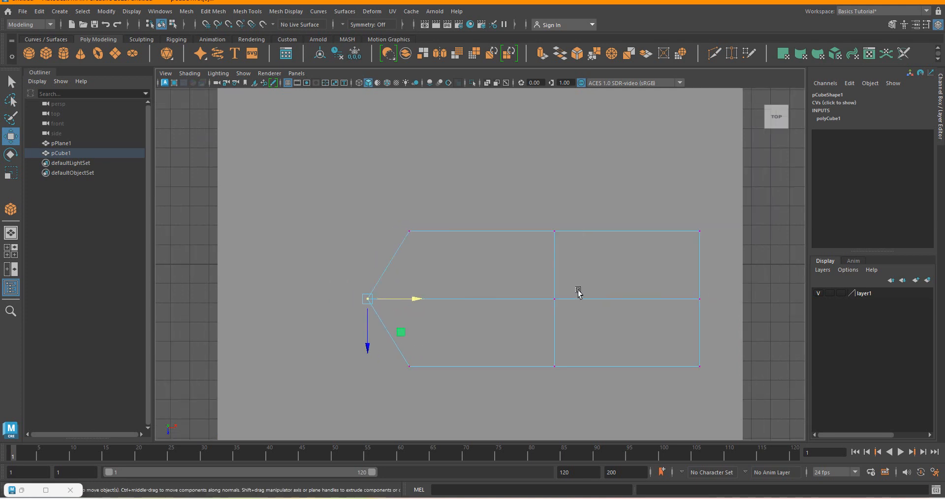
Move the middle vertices of the tabletop's positive-X end outward along X, then pull them slightly back to shorten the point.
{"action": "left_click_drag", "start_coordinate": [626, 274], "coordinate": [727, 297]}
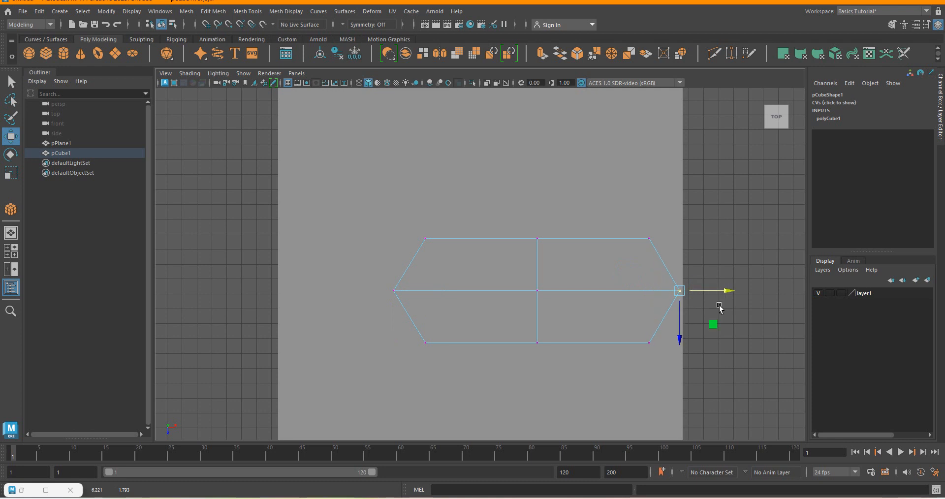
{"action": "scroll", "coordinate": [757, 295], "scroll_direction": "up", "scroll_amount": 2}
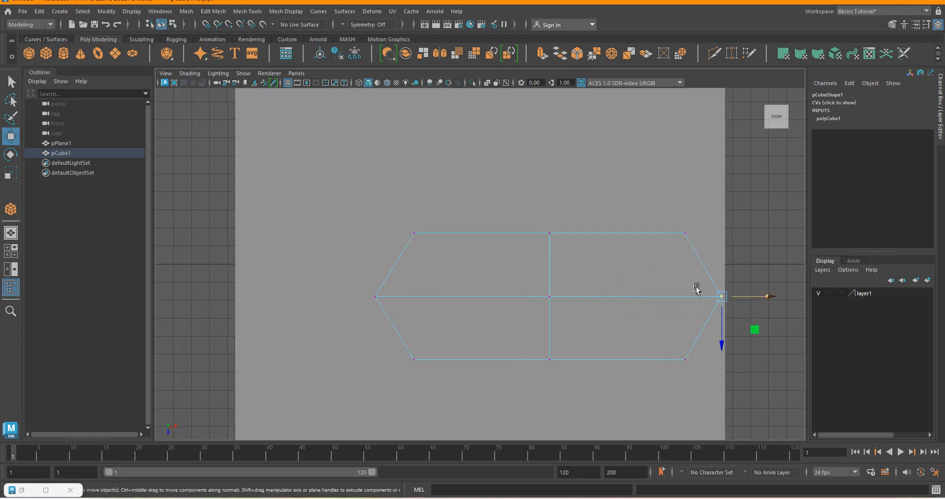
{"action": "left_click_drag", "start_coordinate": [771, 297], "coordinate": [761, 302]}
{"action": "scroll", "coordinate": [541, 283], "scroll_direction": "down", "scroll_amount": 2}
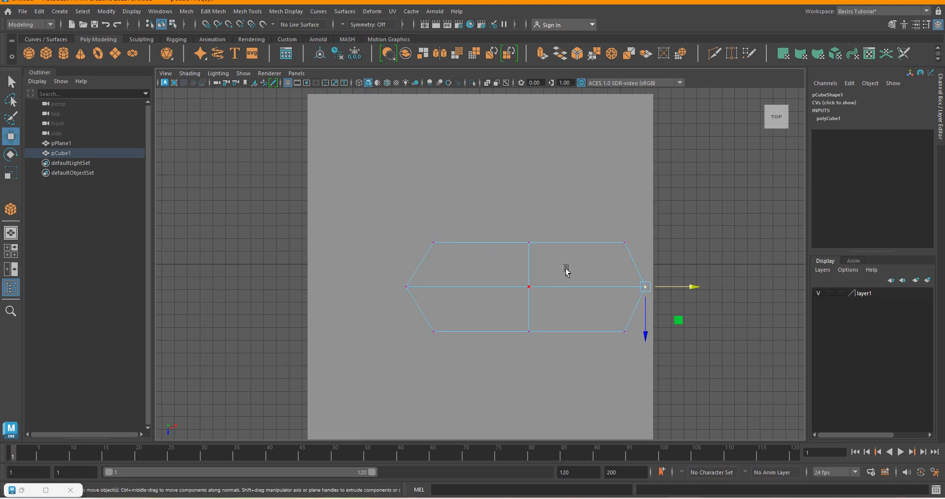
Return the tabletop to object mode and display the four-view layout.
{"action": "right_click", "coordinate": [500, 285]}
{"action": "right_click_drag", "start_coordinate": [501, 288], "coordinate": [533, 201]}
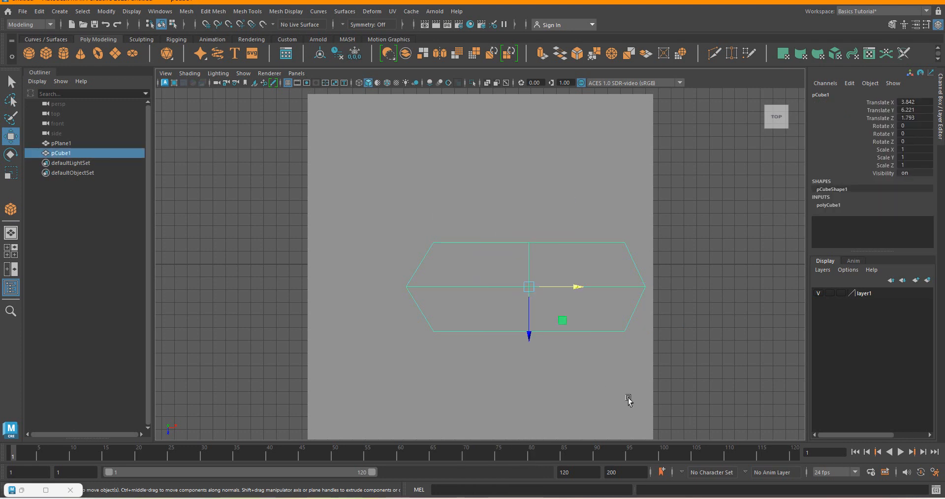
{"action": "key", "text": "space"}
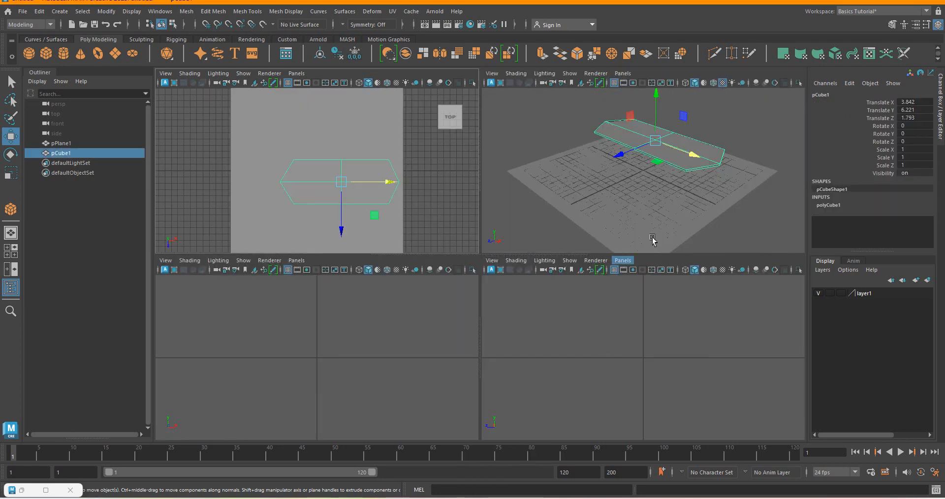
Examine the shaped tabletop from near and far in the perspective view, leaving it selected.
{"action": "left_click", "coordinate": [747, 128]}
{"action": "scroll", "coordinate": [709, 136], "scroll_direction": "up", "scroll_amount": 6}
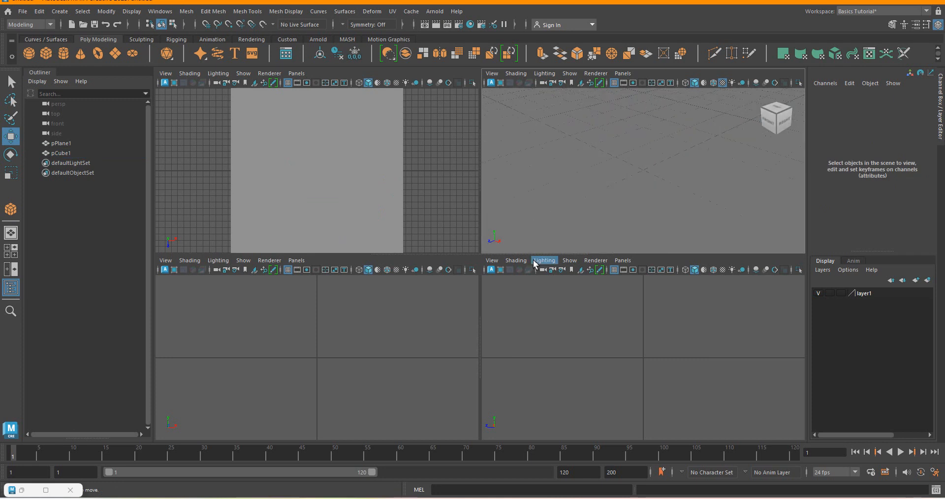
{"action": "scroll", "coordinate": [603, 230], "scroll_direction": "down", "scroll_amount": 5}
{"action": "scroll", "coordinate": [603, 229], "scroll_direction": "down", "scroll_amount": 5}
{"action": "left_click", "coordinate": [662, 148]}
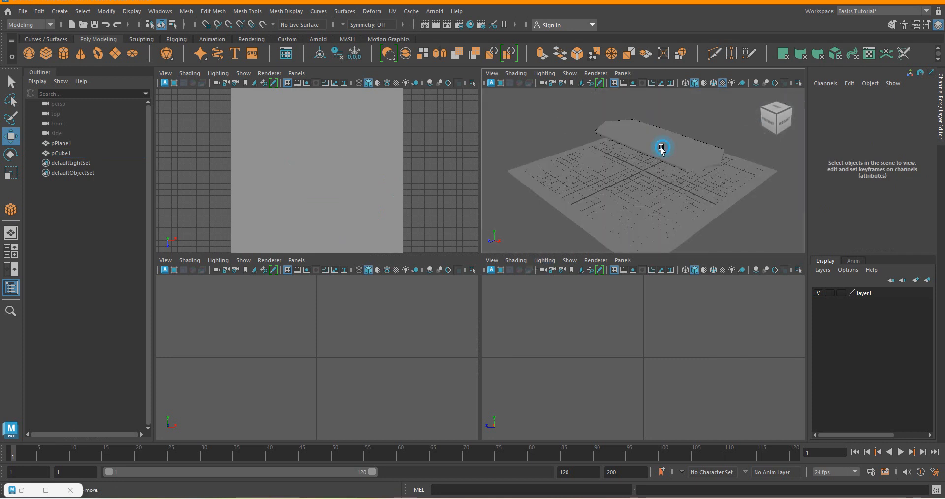
{"action": "scroll", "coordinate": [662, 148], "scroll_direction": "up", "scroll_amount": 2}
{"action": "scroll", "coordinate": [682, 153], "scroll_direction": "up", "scroll_amount": 3}
{"action": "scroll", "coordinate": [694, 167], "scroll_direction": "down", "scroll_amount": 3}
{"action": "left_click", "coordinate": [730, 131]}
{"action": "scroll", "coordinate": [650, 152], "scroll_direction": "up", "scroll_amount": 5}
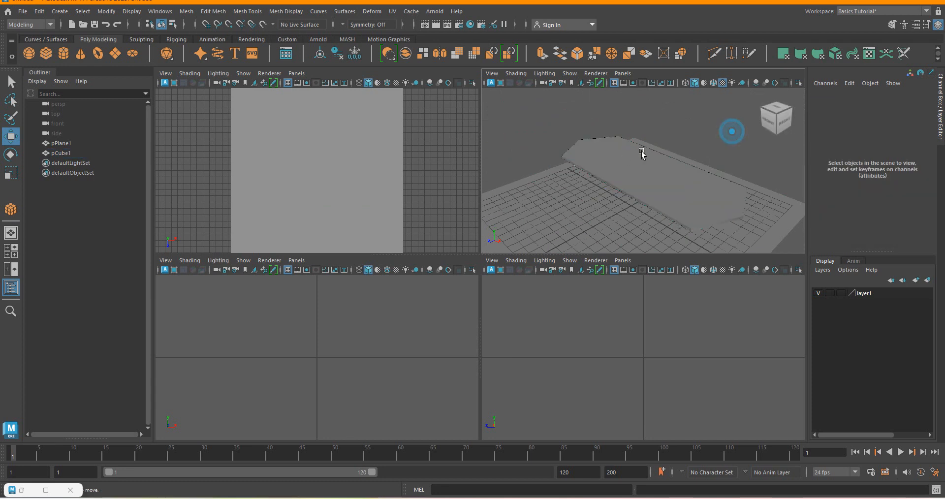
{"action": "scroll", "coordinate": [559, 171], "scroll_direction": "down", "scroll_amount": 4}
{"action": "left_click", "coordinate": [621, 177]}
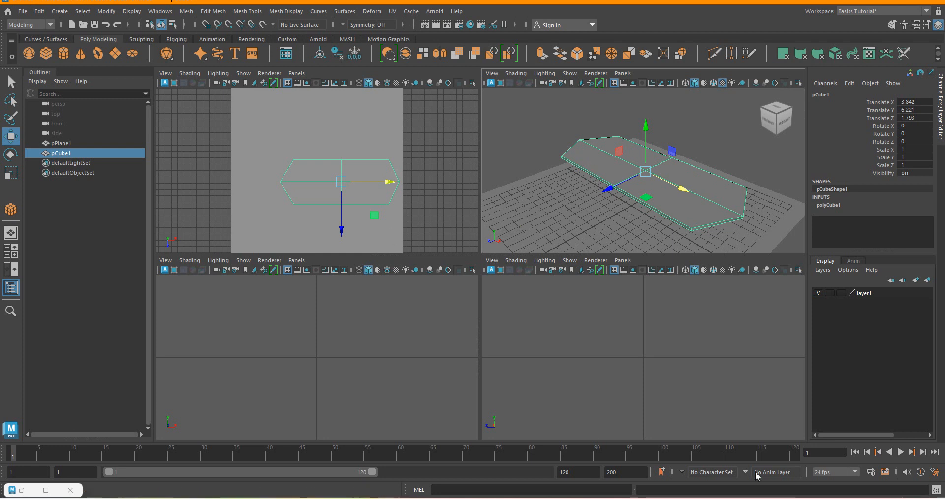
Switch to the table.png reference to check the desk's legs, and return to Maya.
{"action": "left_click", "coordinate": [758, 498]}
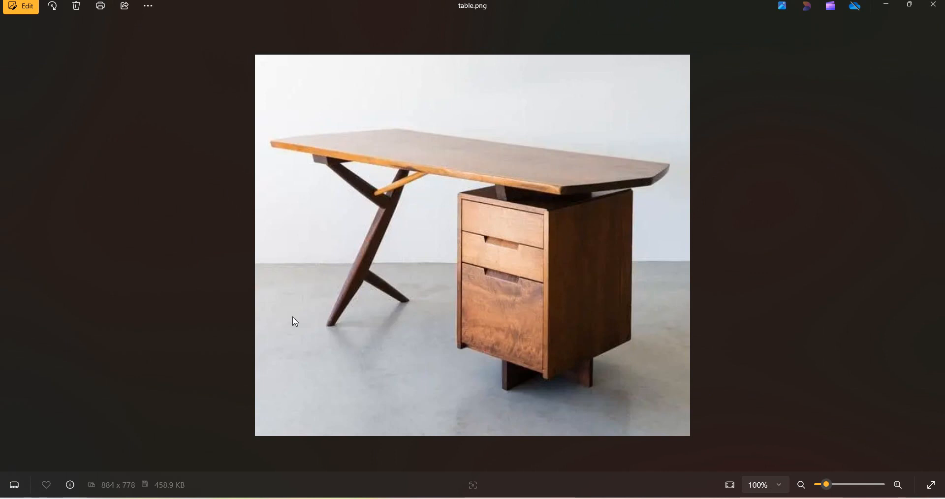
{"action": "mouse_move", "coordinate": [783, 497]}
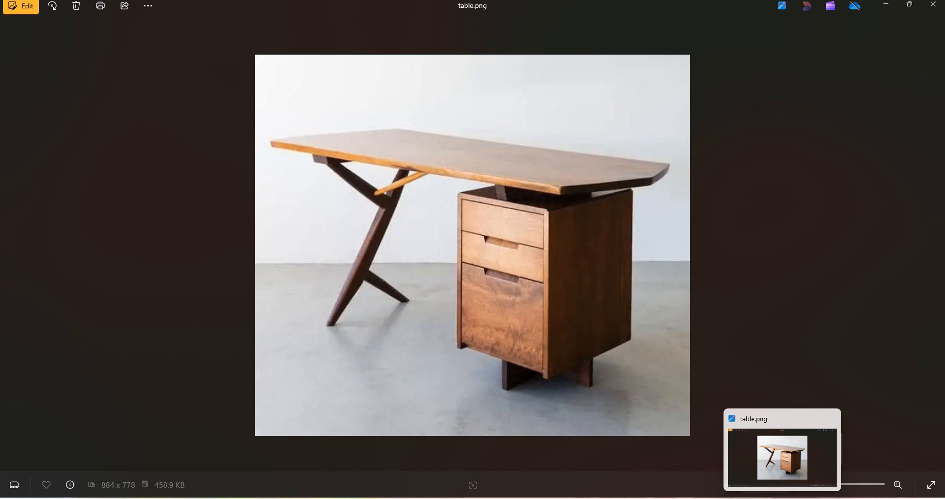
{"action": "left_click", "coordinate": [783, 497]}
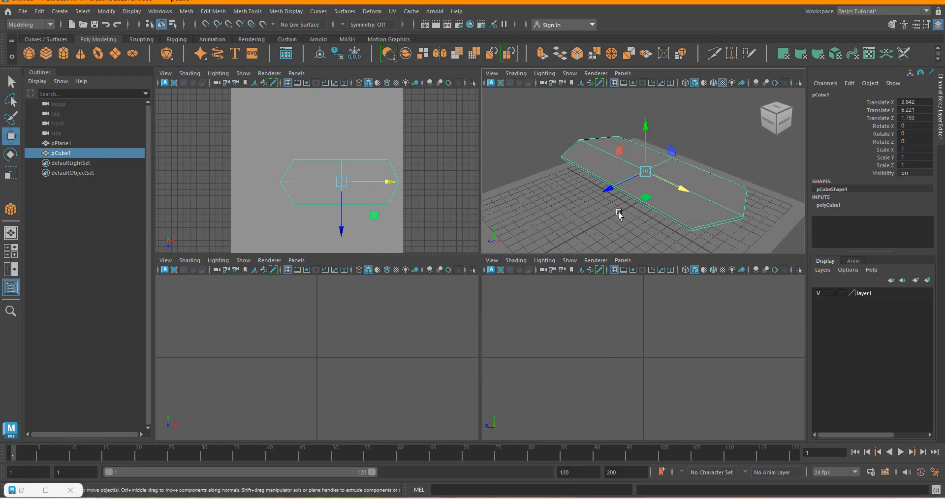
Create a polygon cube as an upright leg post beyond the tabletop's negative-X end, about 1.28 wide, 6.77 high and 0.87 deep.
{"action": "left_click", "coordinate": [544, 135]}
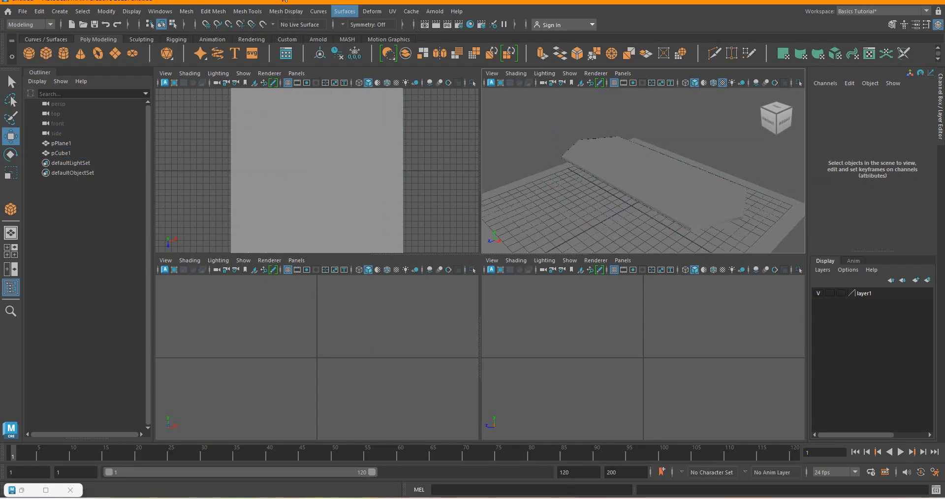
{"action": "left_click", "coordinate": [60, 13]}
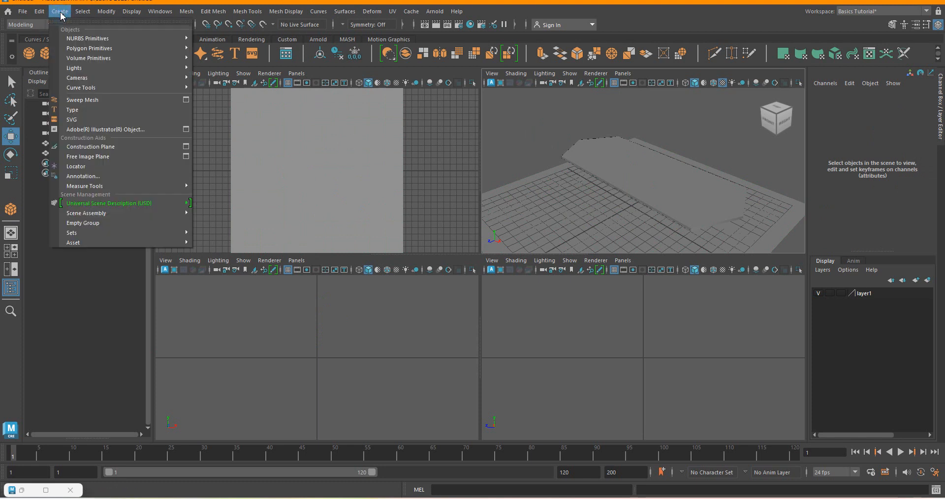
{"action": "mouse_move", "coordinate": [98, 48]}
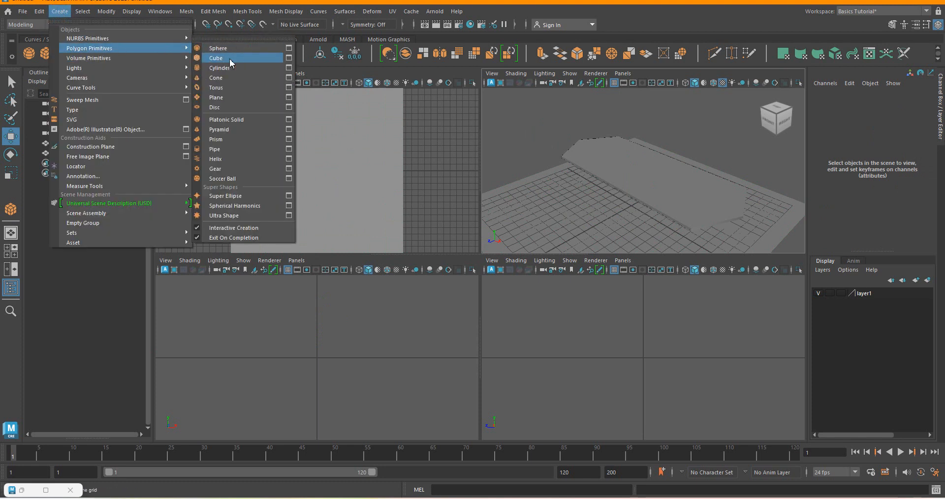
{"action": "left_click", "coordinate": [230, 59]}
{"action": "scroll", "coordinate": [587, 201], "scroll_direction": "up", "scroll_amount": 4}
{"action": "scroll", "coordinate": [652, 170], "scroll_direction": "down", "scroll_amount": 7}
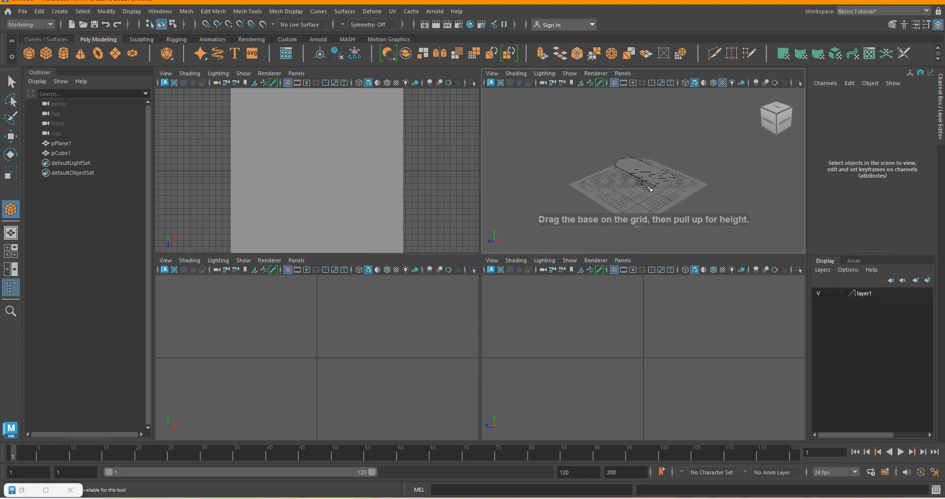
{"action": "scroll", "coordinate": [625, 197], "scroll_direction": "up", "scroll_amount": 6}
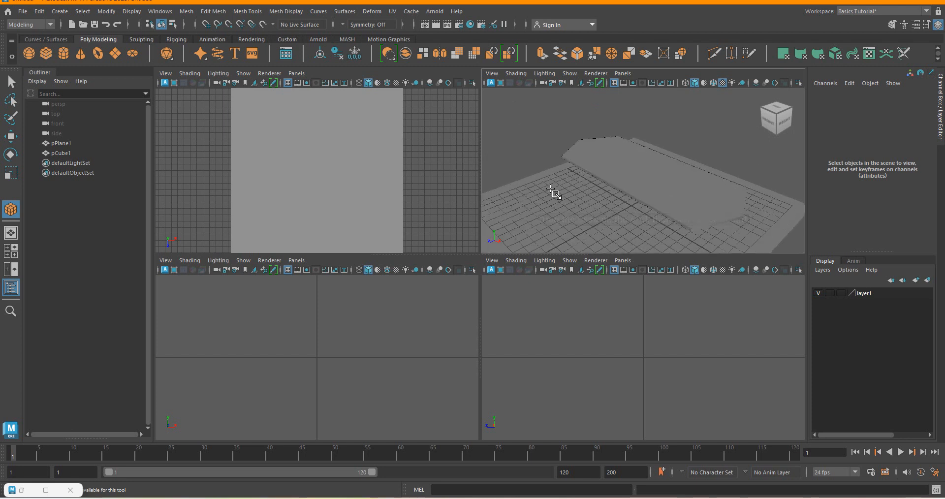
{"action": "left_click_drag", "start_coordinate": [564, 186], "coordinate": [568, 124]}
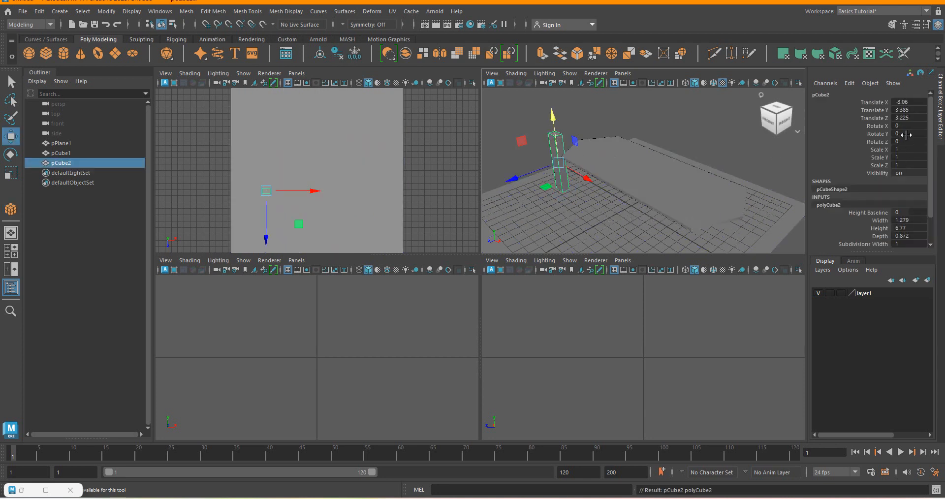
Set the leg post's depth to 5.
{"action": "double_click", "coordinate": [913, 237]}
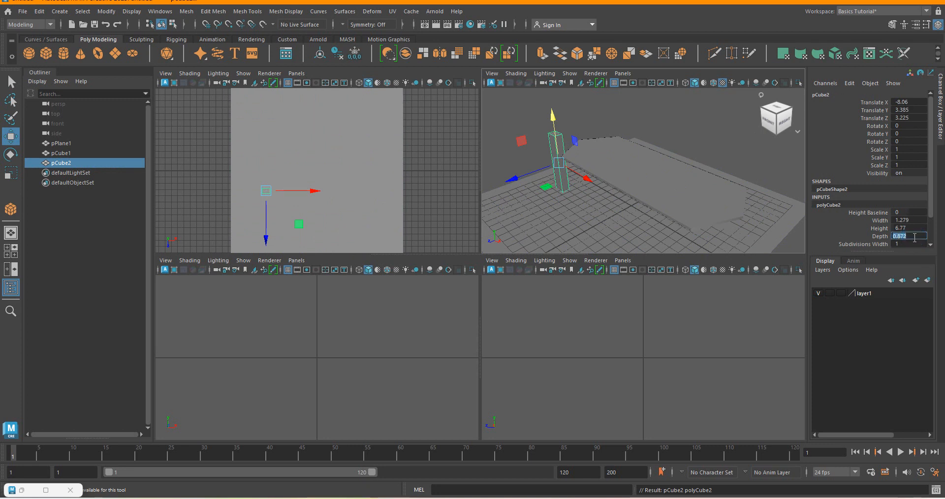
{"action": "type", "text": "5"}
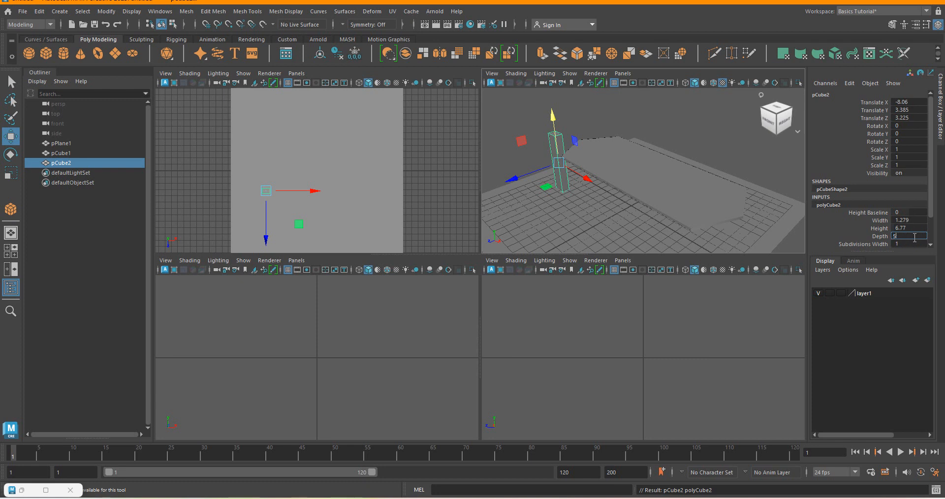
{"action": "key", "text": "Return"}
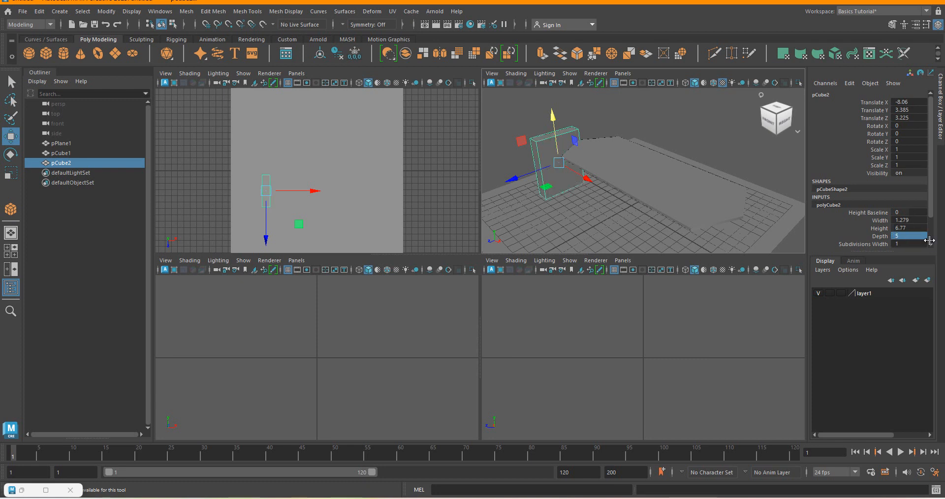
Set the leg post's depth and width both to 0.5.
{"action": "double_click", "coordinate": [918, 228]}
{"action": "double_click", "coordinate": [908, 236]}
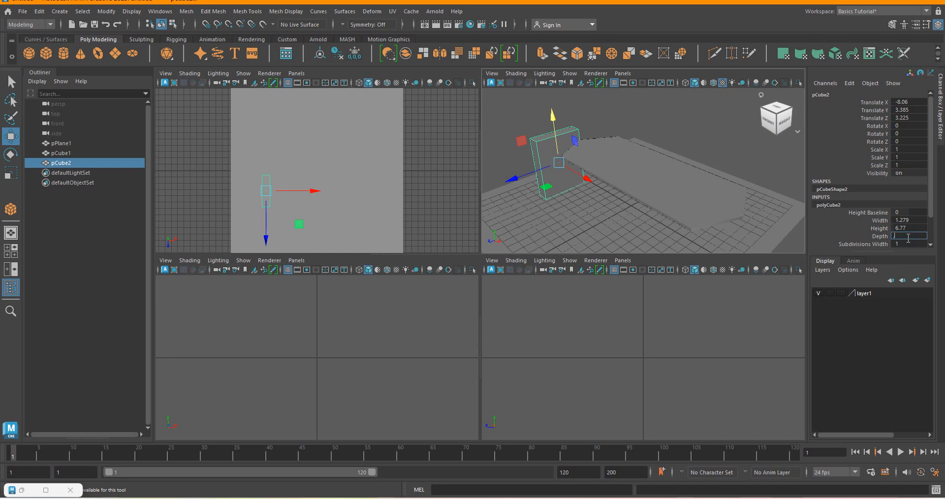
{"action": "key", "text": "Return"}
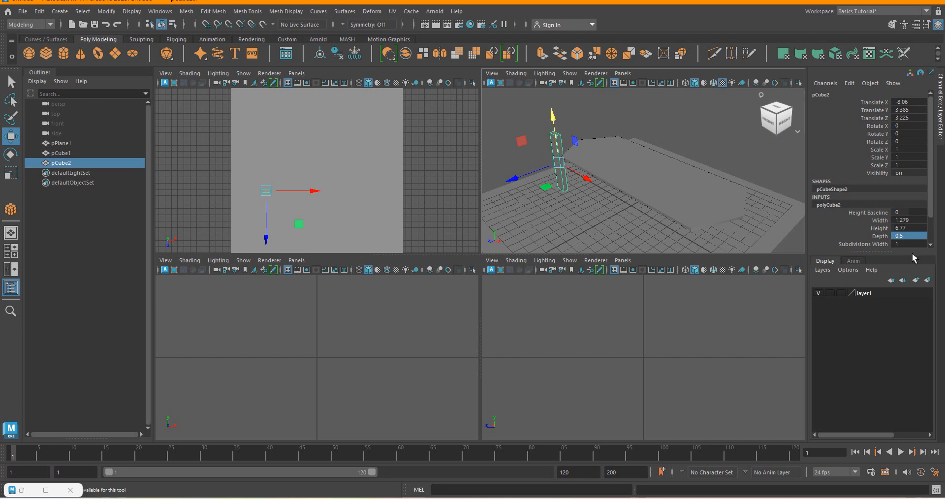
{"action": "double_click", "coordinate": [911, 221]}
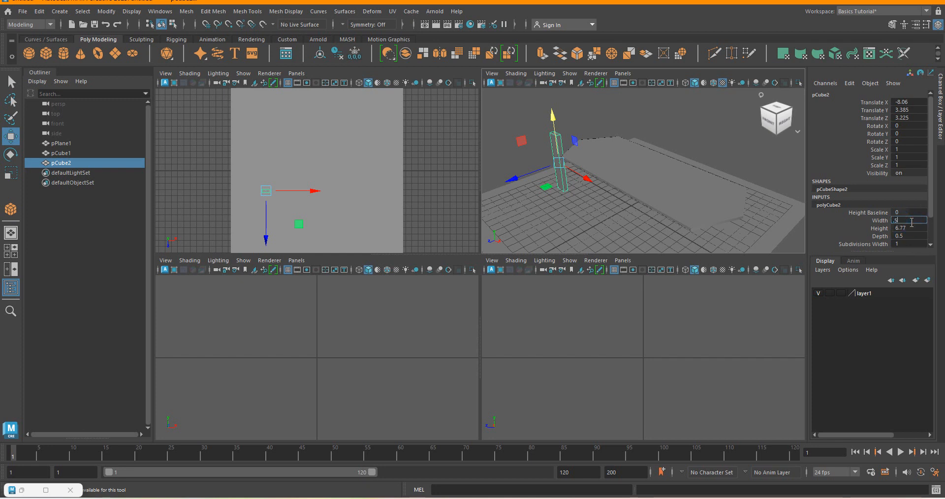
{"action": "key", "text": "Return"}
Frame the leg post in the perspective view, enlarge that view to fill the workspace, and examine the post's proportions.
{"action": "scroll", "coordinate": [557, 163], "scroll_direction": "up", "scroll_amount": 5}
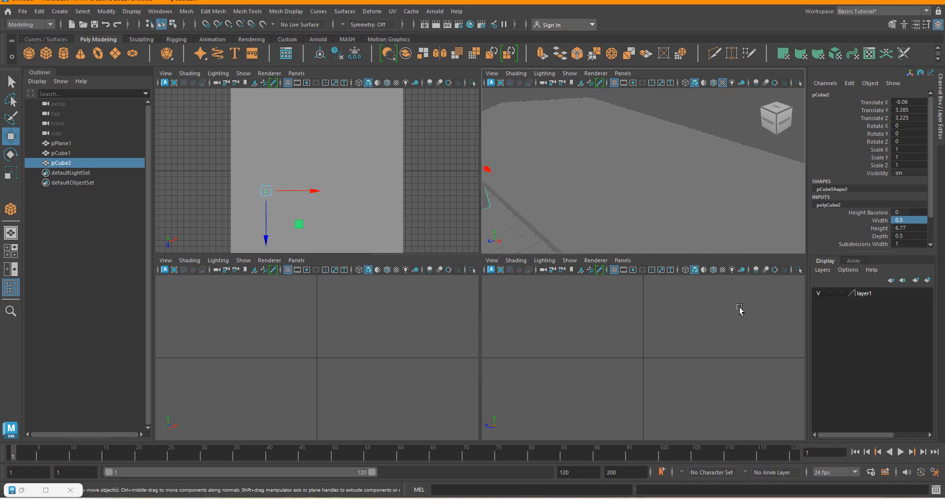
{"action": "scroll", "coordinate": [687, 193], "scroll_direction": "down", "scroll_amount": 2}
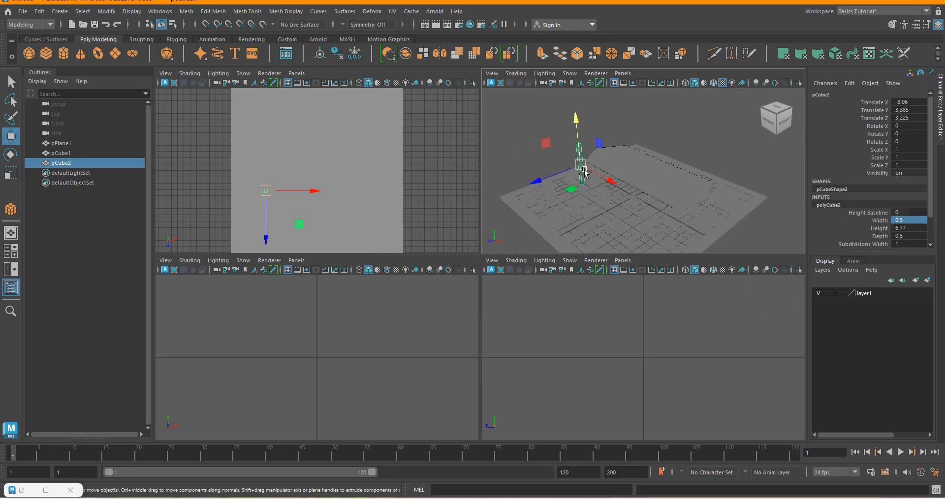
{"action": "key", "text": "f"}
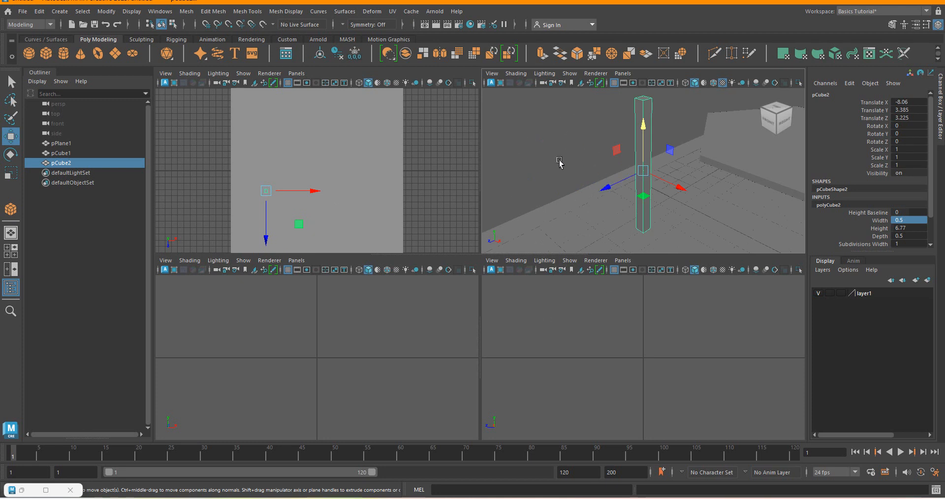
{"action": "key", "text": "space"}
{"action": "scroll", "coordinate": [502, 207], "scroll_direction": "down", "scroll_amount": 4}
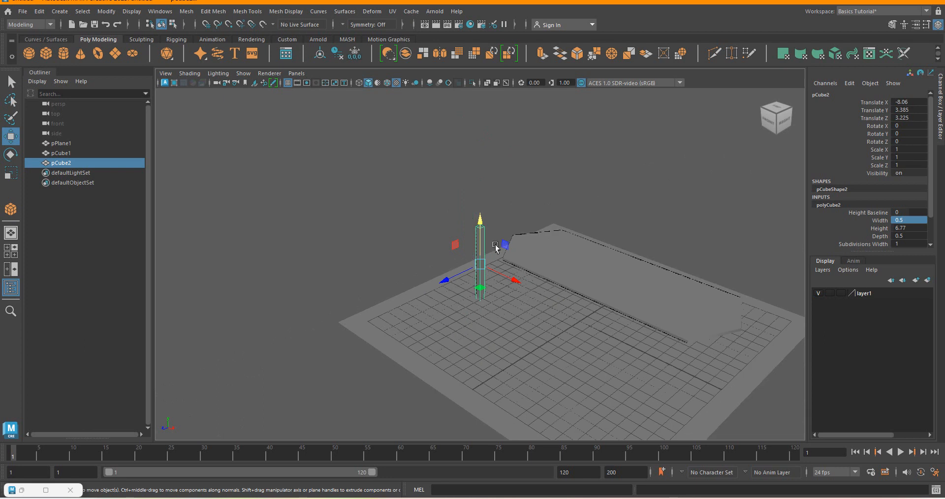
{"action": "scroll", "coordinate": [496, 247], "scroll_direction": "up", "scroll_amount": 3}
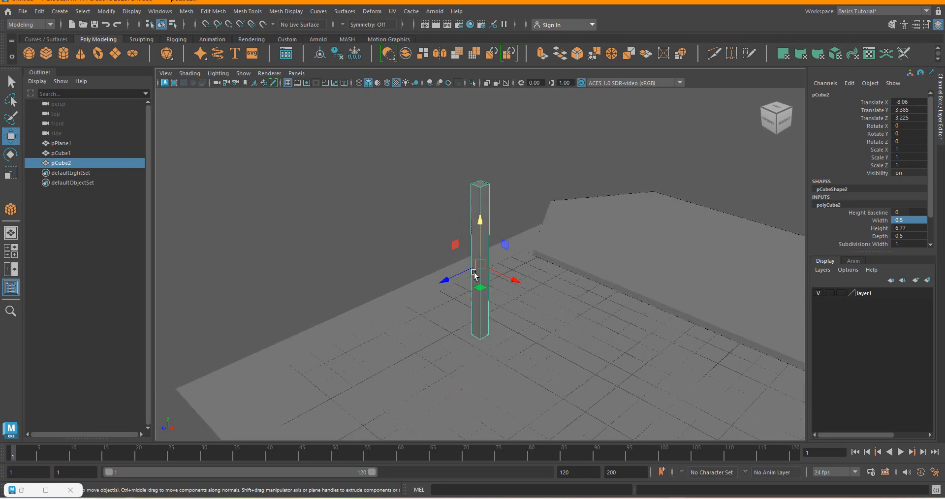
{"action": "scroll", "coordinate": [493, 209], "scroll_direction": "up", "scroll_amount": 3}
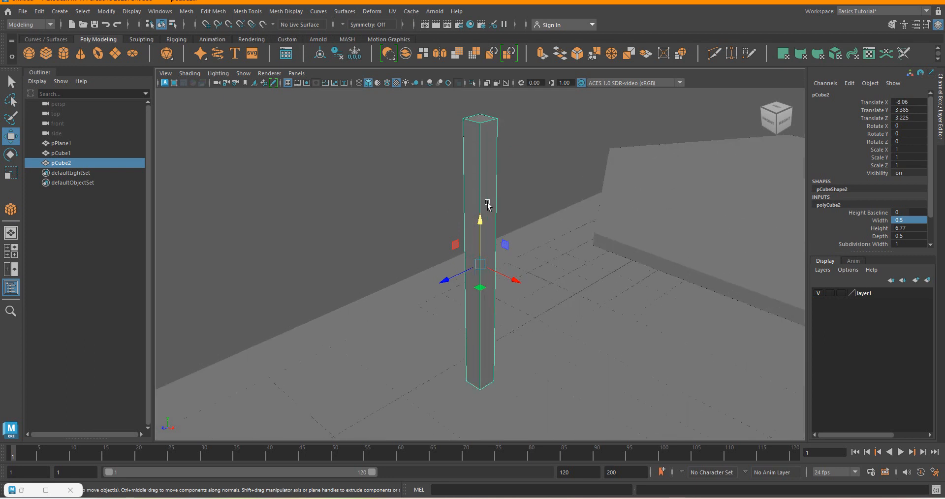
{"action": "scroll", "coordinate": [485, 212], "scroll_direction": "down", "scroll_amount": 2}
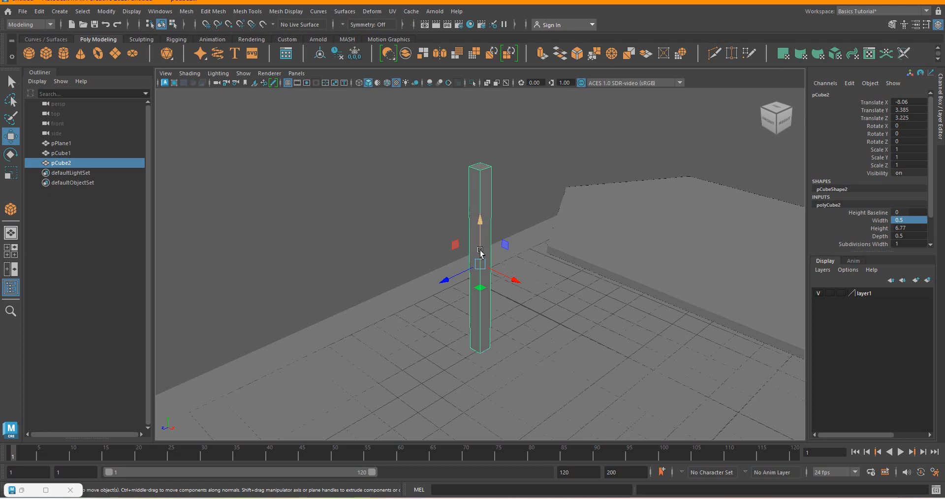
{"action": "scroll", "coordinate": [481, 255], "scroll_direction": "down", "scroll_amount": 3}
{"action": "scroll", "coordinate": [481, 246], "scroll_direction": "up", "scroll_amount": 2}
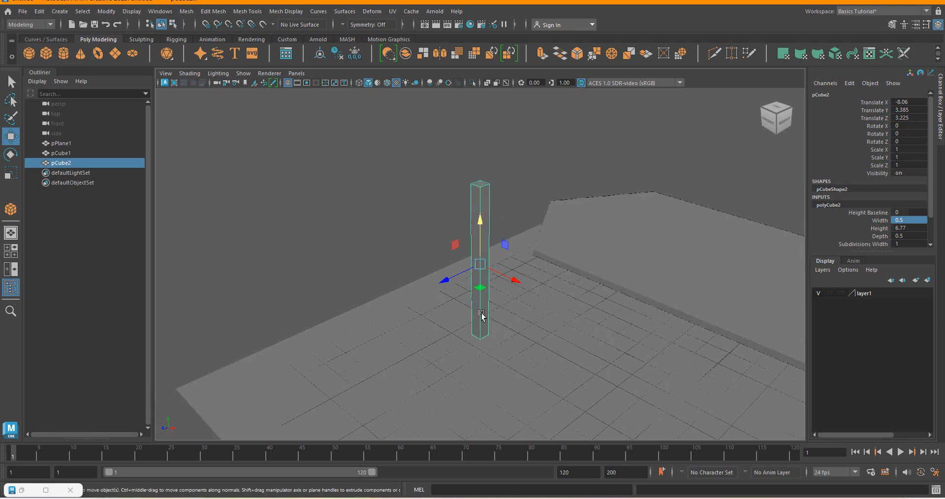
{"action": "scroll", "coordinate": [482, 313], "scroll_direction": "up", "scroll_amount": 3}
{"action": "scroll", "coordinate": [483, 307], "scroll_direction": "down", "scroll_amount": 3}
{"action": "scroll", "coordinate": [485, 313], "scroll_direction": "up", "scroll_amount": 2}
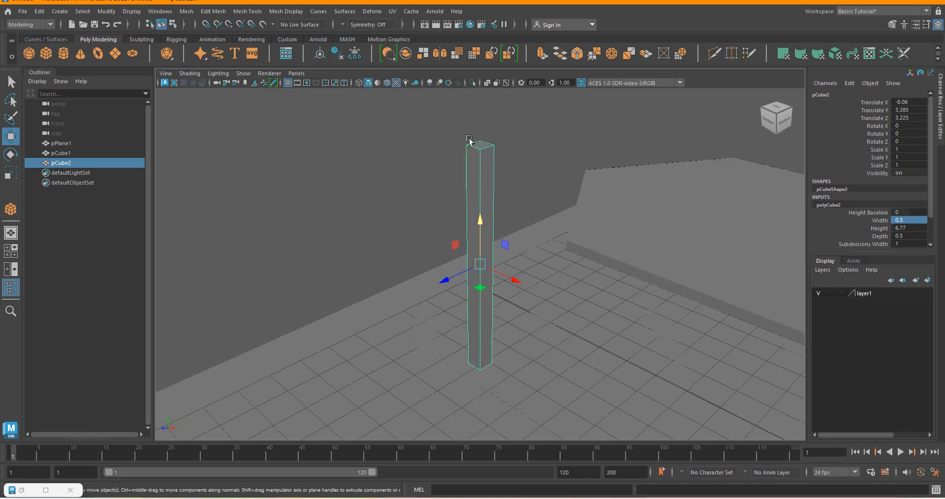
{"action": "scroll", "coordinate": [489, 191], "scroll_direction": "down", "scroll_amount": 3}
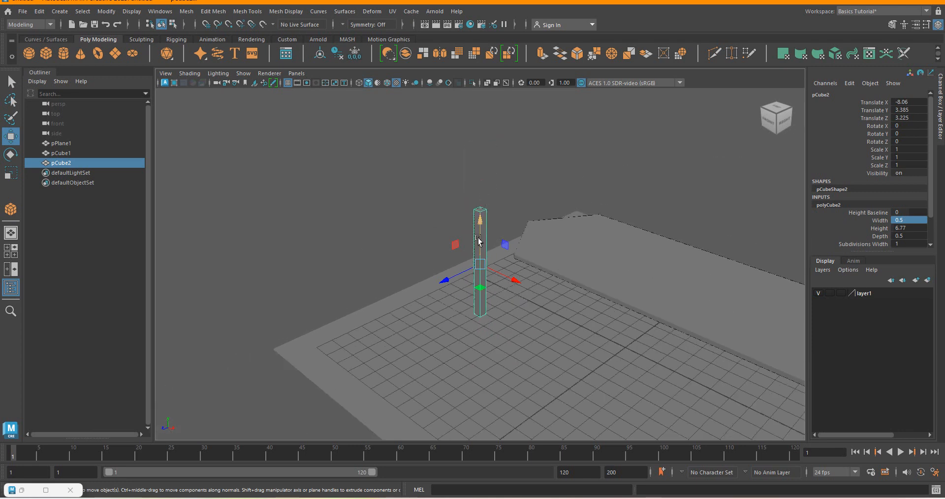
Assign the tabletop to a new display layer, set that layer to template display, and clear the selection.
{"action": "left_click", "coordinate": [479, 240]}
{"action": "left_click", "coordinate": [578, 259]}
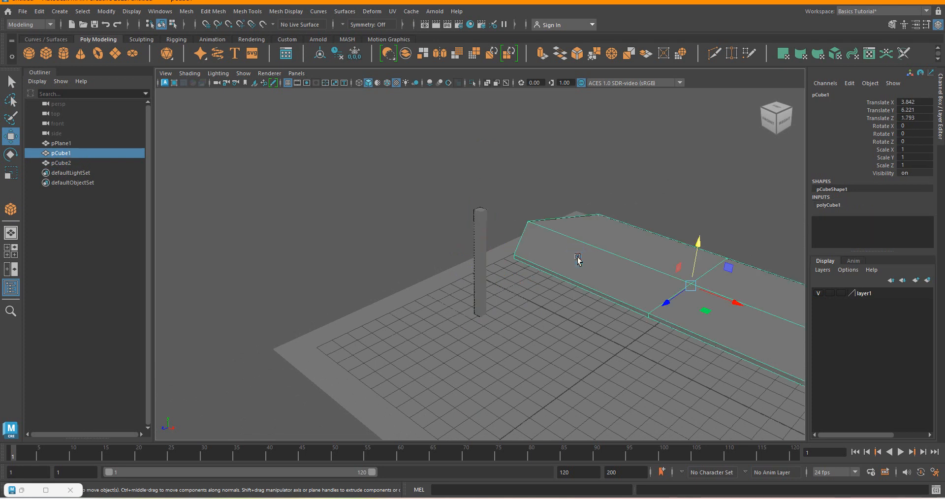
{"action": "left_click", "coordinate": [928, 281]}
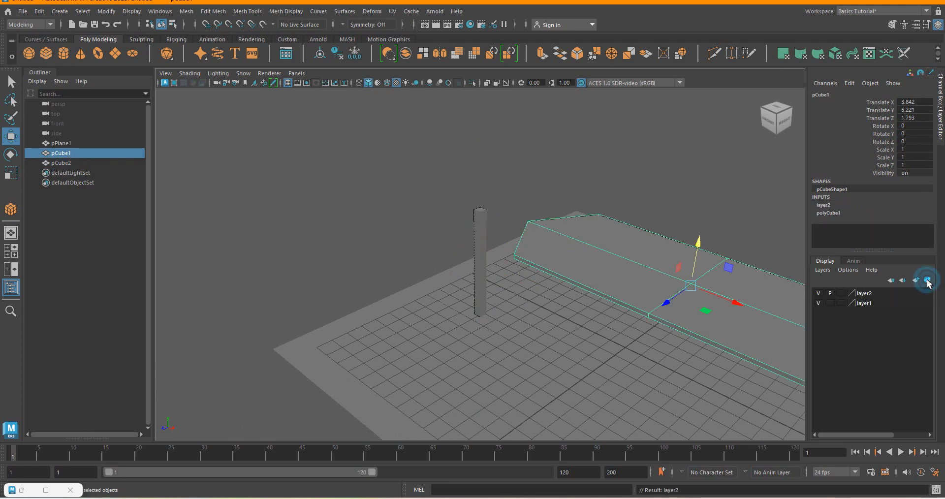
{"action": "left_click", "coordinate": [819, 293]}
{"action": "left_click", "coordinate": [819, 294]}
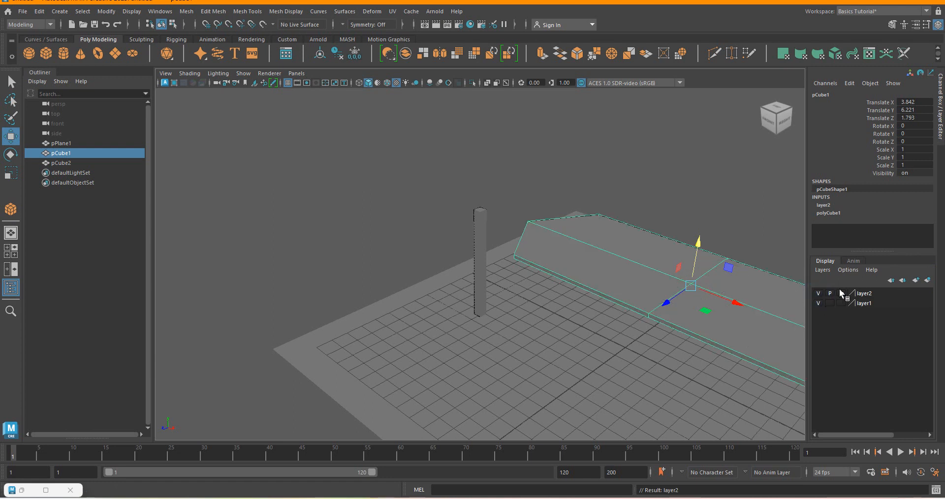
{"action": "left_click", "coordinate": [841, 293]}
{"action": "left_click", "coordinate": [503, 118]}
{"action": "left_click", "coordinate": [531, 223]}
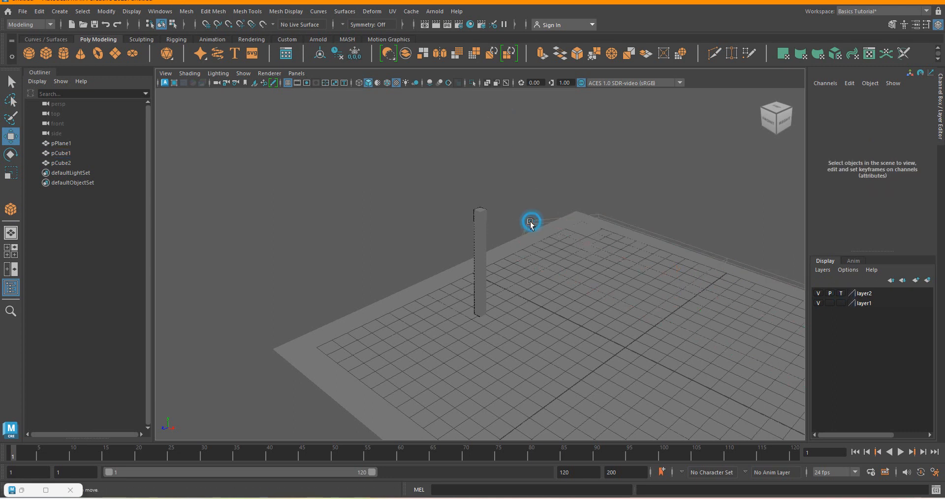
Select the leg post, examine it up close, and switch to the table.png reference to study the leg's shape.
{"action": "scroll", "coordinate": [593, 255], "scroll_direction": "up", "scroll_amount": 2}
{"action": "scroll", "coordinate": [551, 231], "scroll_direction": "down", "scroll_amount": 2}
{"action": "left_click", "coordinate": [484, 232]}
{"action": "scroll", "coordinate": [480, 239], "scroll_direction": "up", "scroll_amount": 2}
{"action": "scroll", "coordinate": [477, 248], "scroll_direction": "down", "scroll_amount": 3}
{"action": "scroll", "coordinate": [477, 274], "scroll_direction": "up", "scroll_amount": 3}
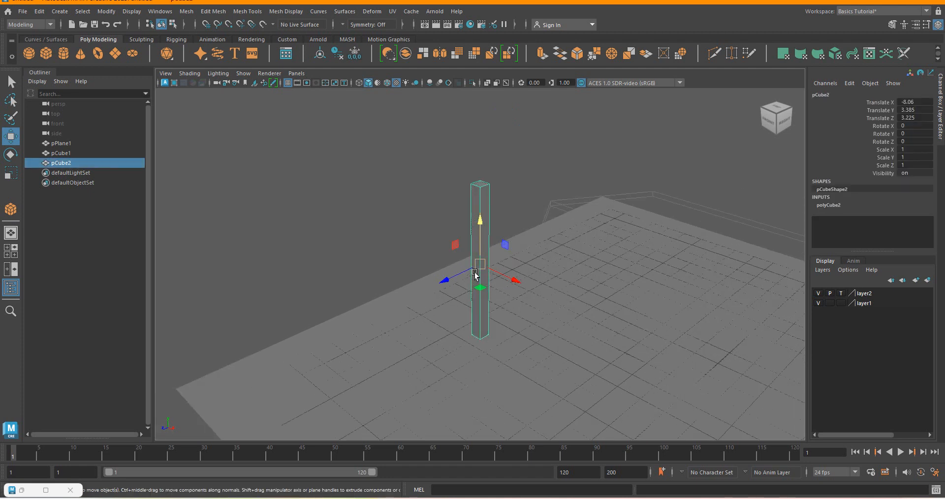
{"action": "scroll", "coordinate": [479, 216], "scroll_direction": "up", "scroll_amount": 2}
{"action": "scroll", "coordinate": [485, 208], "scroll_direction": "down", "scroll_amount": 2}
{"action": "scroll", "coordinate": [487, 200], "scroll_direction": "up", "scroll_amount": 2}
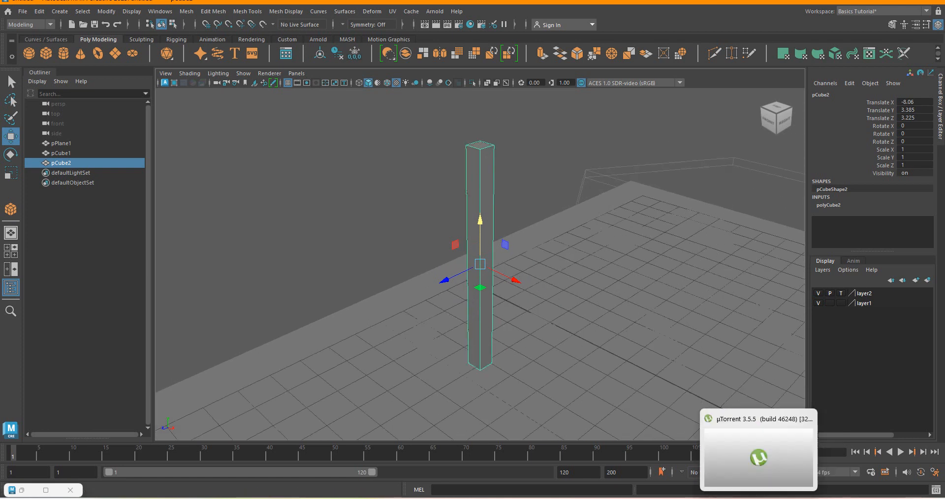
{"action": "left_click", "coordinate": [778, 498]}
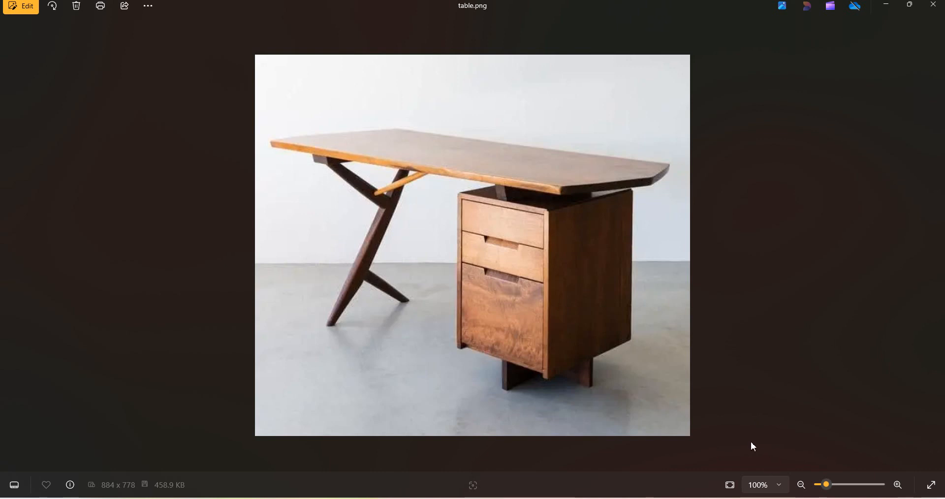
Return to Maya and insert two edge loops around the leg post, one near its upper end and one near its lower end.
{"action": "mouse_move", "coordinate": [568, 497]}
{"action": "left_click", "coordinate": [568, 458]}
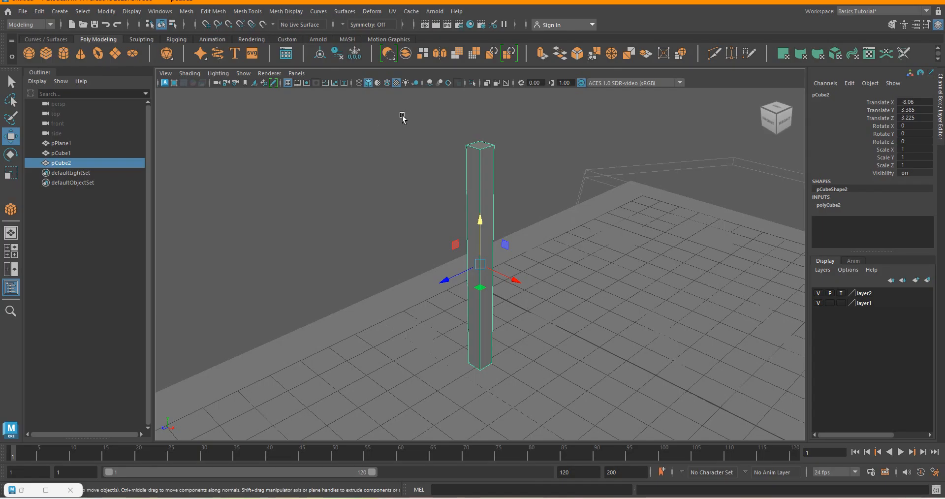
{"action": "scroll", "coordinate": [480, 197], "scroll_direction": "down", "scroll_amount": 3}
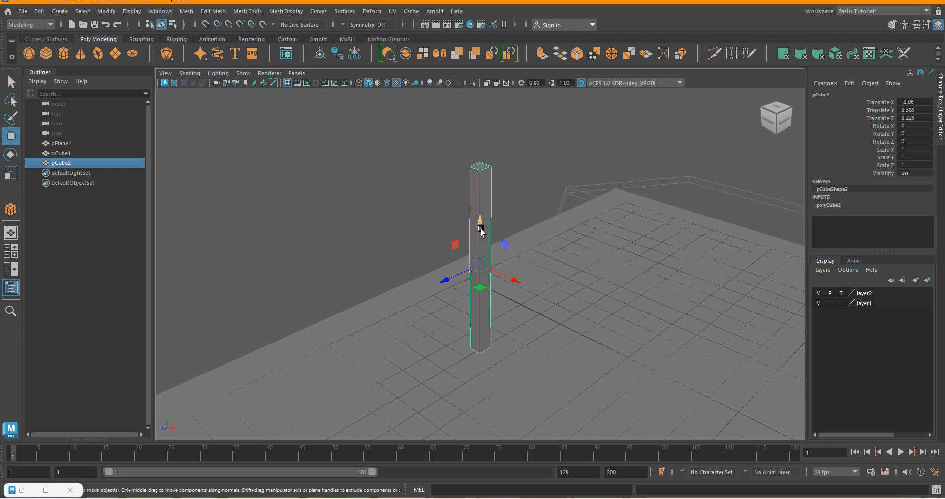
{"action": "left_click", "coordinate": [829, 206]}
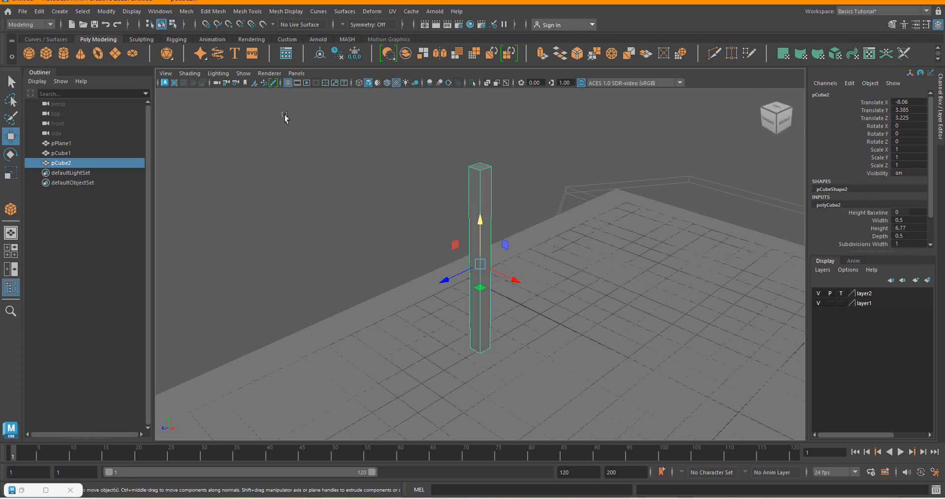
{"action": "left_click", "coordinate": [210, 12]}
{"action": "mouse_move", "coordinate": [250, 15]}
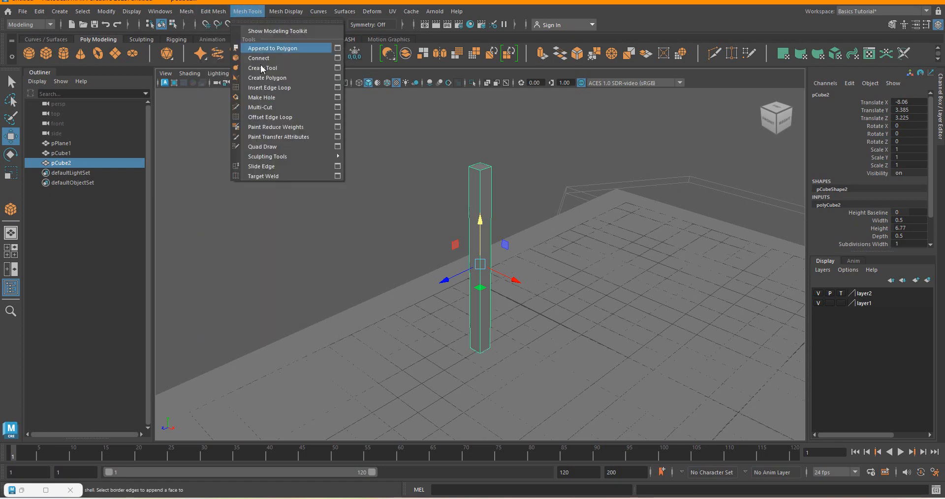
{"action": "left_click", "coordinate": [273, 87]}
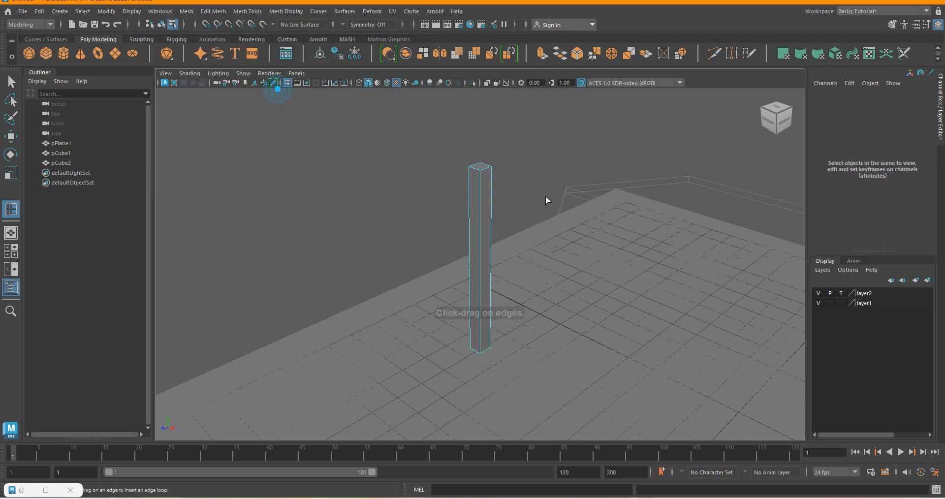
{"action": "left_click", "coordinate": [481, 207]}
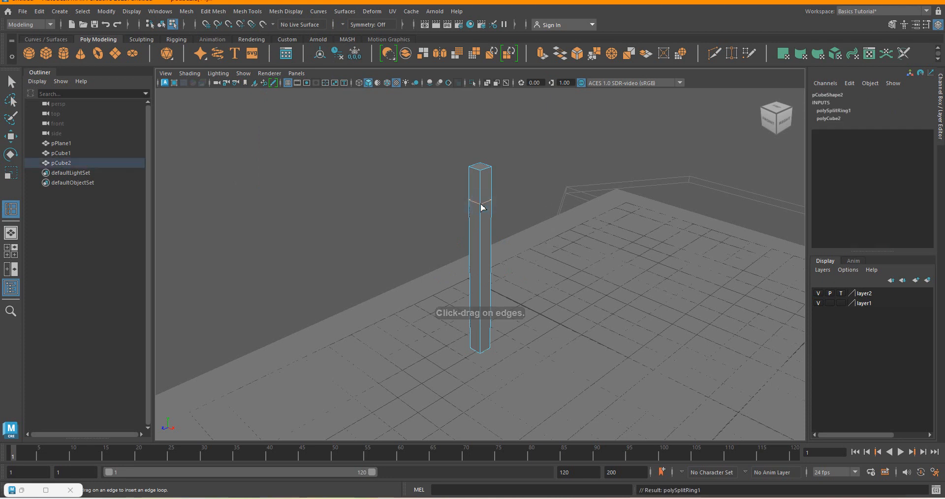
{"action": "left_click", "coordinate": [481, 320]}
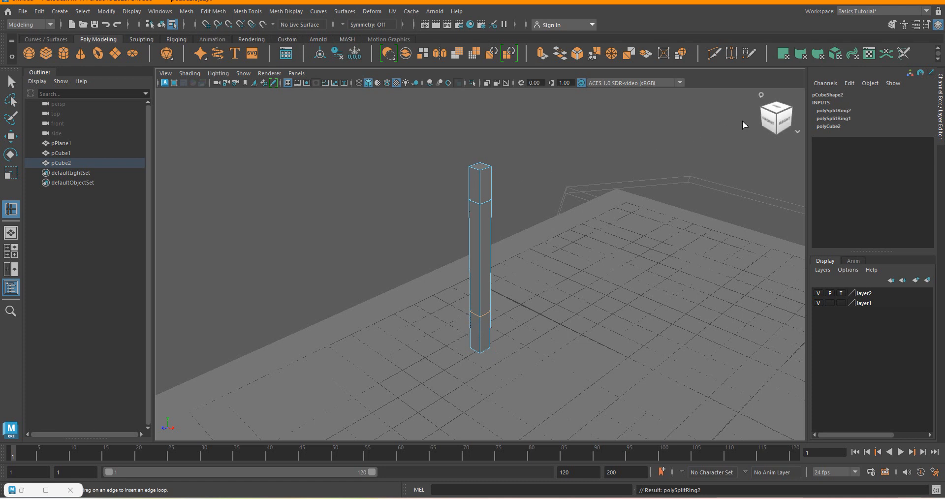
Show the leg post in an enlarged right side view and switch it to vertex editing.
{"action": "left_click_drag", "start_coordinate": [778, 118], "coordinate": [733, 121]}
{"action": "key", "text": "space"}
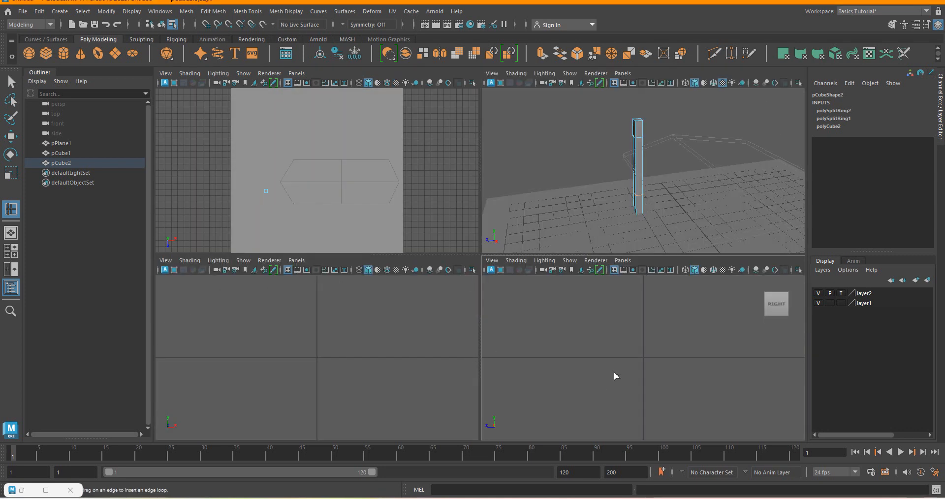
{"action": "key", "text": "space"}
{"action": "scroll", "coordinate": [593, 339], "scroll_direction": "down", "scroll_amount": 5}
{"action": "scroll", "coordinate": [490, 307], "scroll_direction": "down", "scroll_amount": 3}
{"action": "scroll", "coordinate": [379, 122], "scroll_direction": "up", "scroll_amount": 4}
{"action": "scroll", "coordinate": [495, 256], "scroll_direction": "down", "scroll_amount": 4}
{"action": "scroll", "coordinate": [412, 121], "scroll_direction": "up", "scroll_amount": 2}
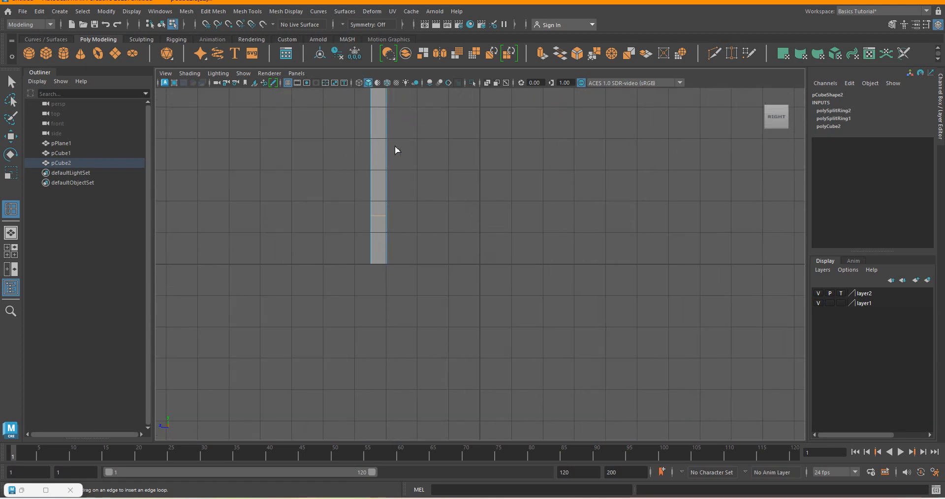
{"action": "right_click", "coordinate": [379, 217]}
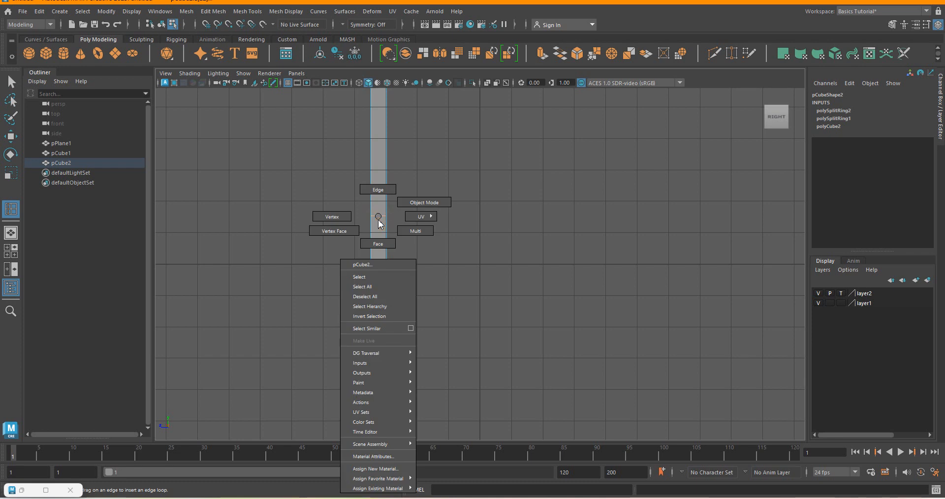
{"action": "left_click", "coordinate": [331, 216]}
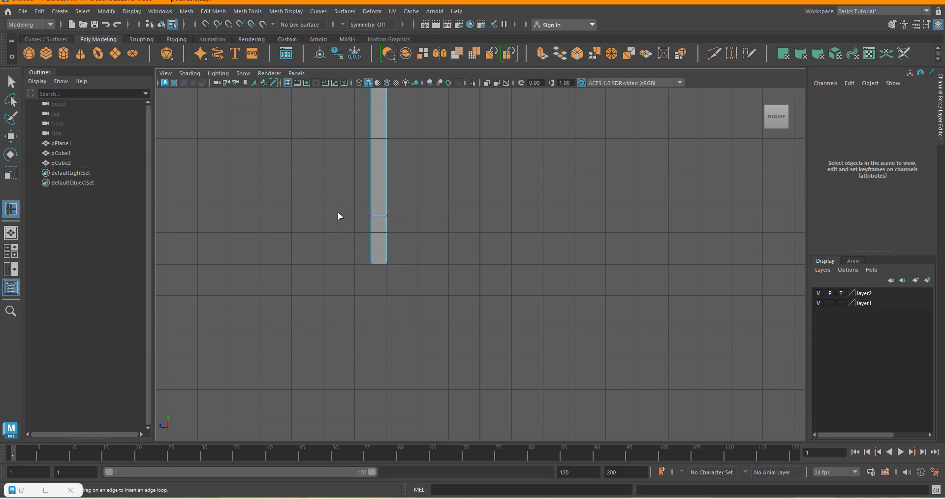
{"action": "scroll", "coordinate": [382, 241], "scroll_direction": "up", "scroll_amount": 1}
{"action": "scroll", "coordinate": [379, 250], "scroll_direction": "up", "scroll_amount": 1}
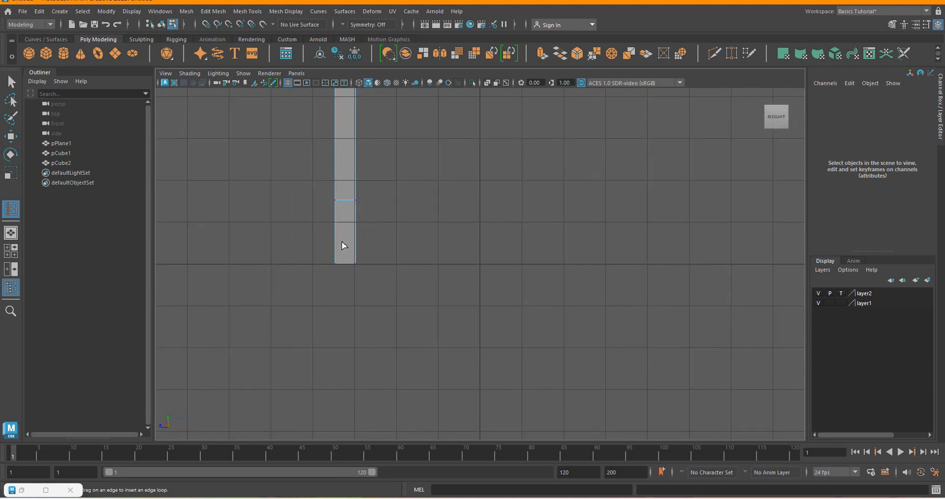
{"action": "left_click_drag", "start_coordinate": [344, 242], "coordinate": [370, 298]}
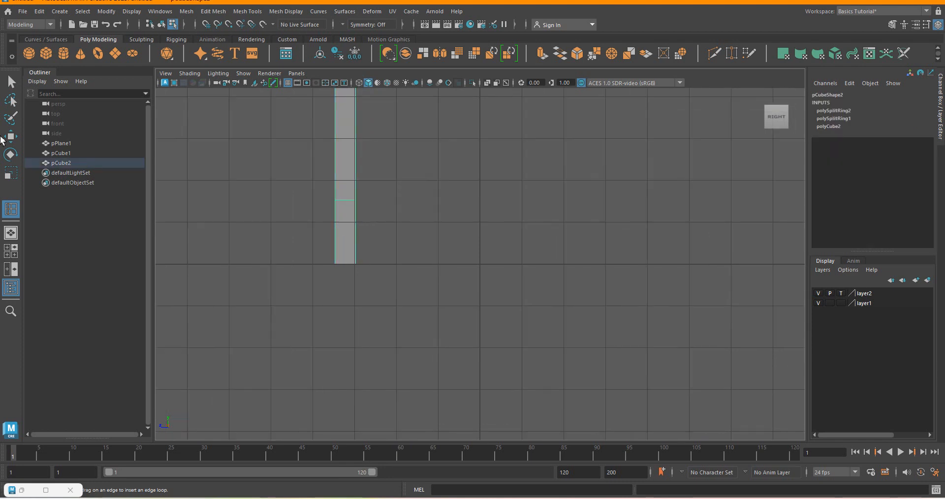
{"action": "right_click", "coordinate": [343, 212]}
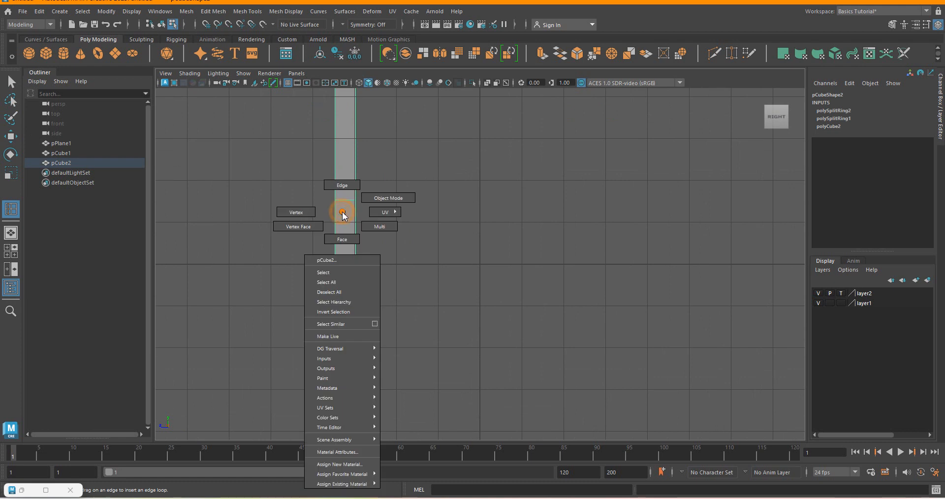
{"action": "left_click", "coordinate": [290, 212]}
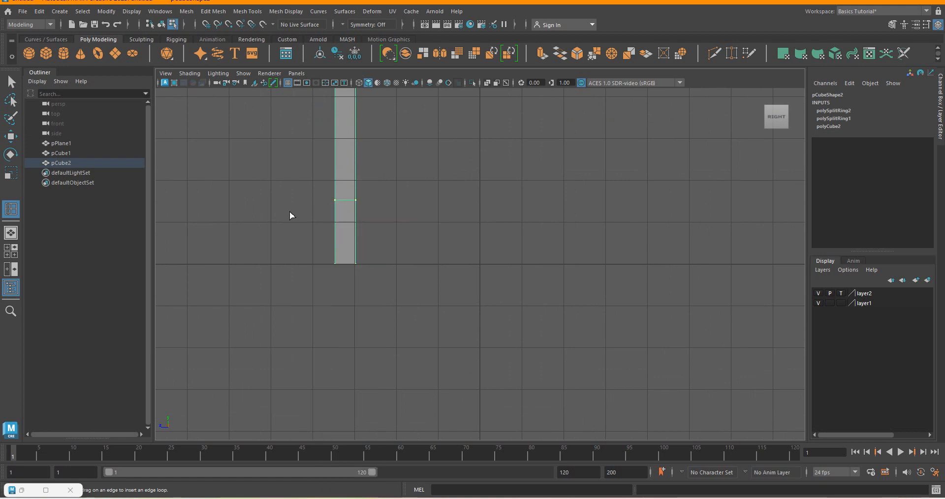
{"action": "left_click", "coordinate": [361, 288]}
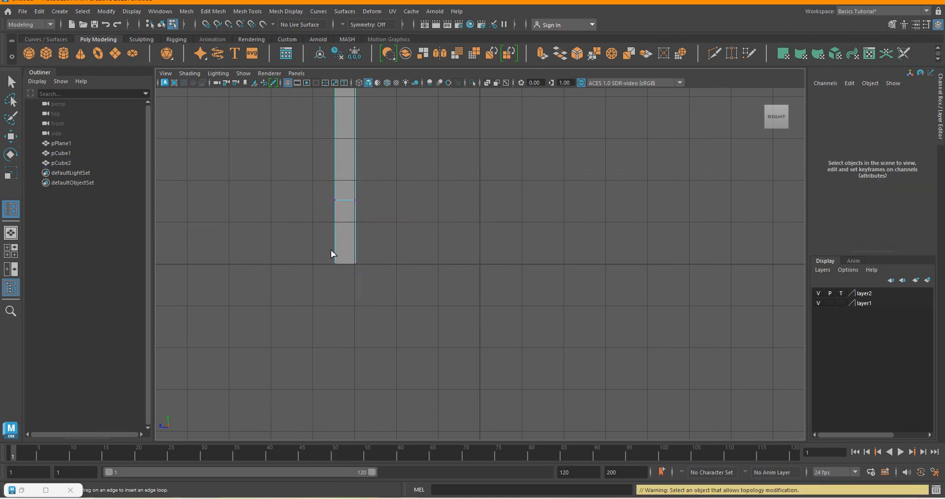
{"action": "scroll", "coordinate": [348, 249], "scroll_direction": "up", "scroll_amount": 2}
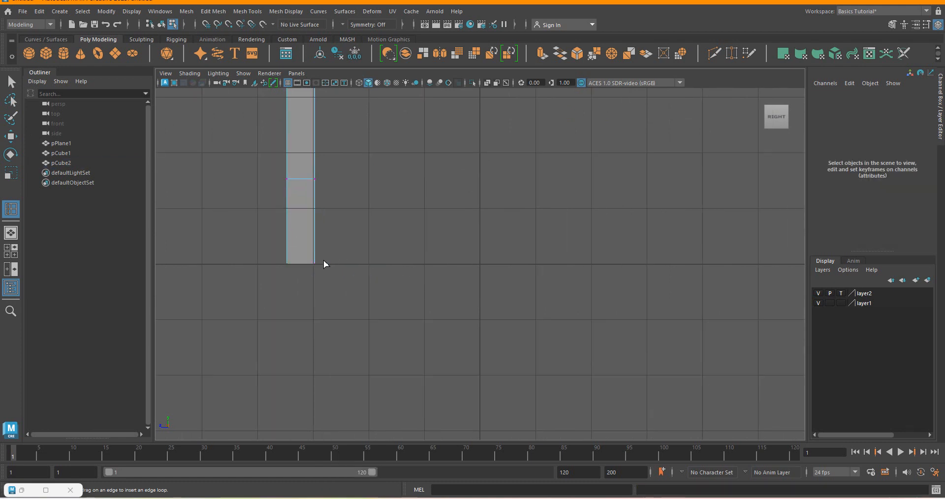
Taper the leg post's lower end by moving the bottom corner vertices on one side inward with the Move tool.
{"action": "left_click", "coordinate": [11, 137]}
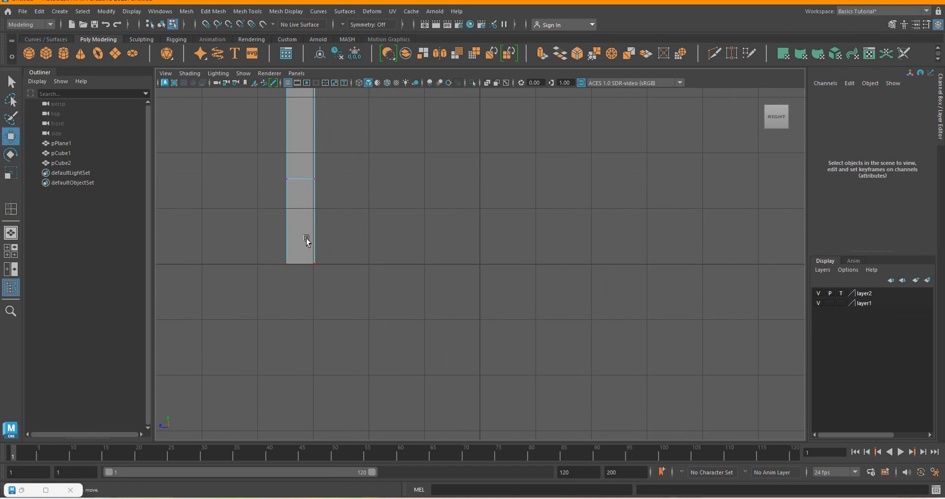
{"action": "left_click_drag", "start_coordinate": [333, 219], "coordinate": [299, 297]}
{"action": "scroll", "coordinate": [471, 304], "scroll_direction": "up", "scroll_amount": 4}
{"action": "scroll", "coordinate": [479, 308], "scroll_direction": "down", "scroll_amount": 5}
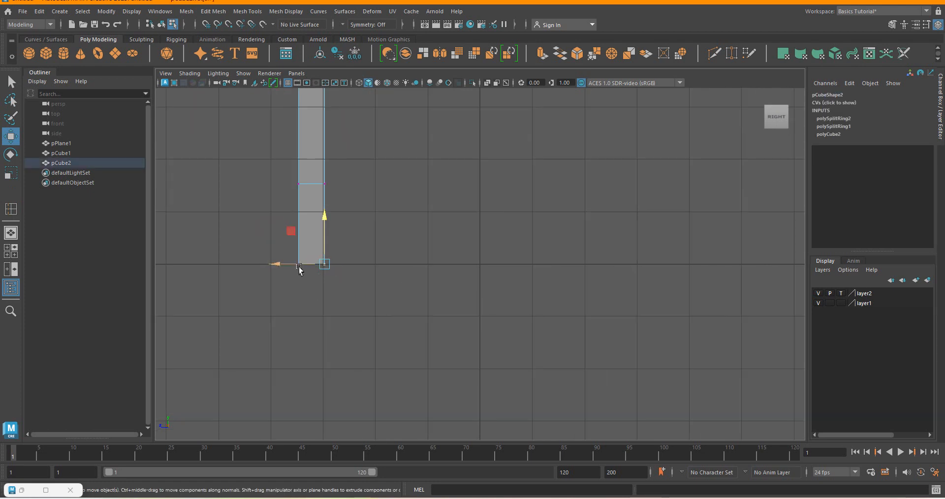
{"action": "left_click_drag", "start_coordinate": [277, 265], "coordinate": [257, 266]}
Taper the leg post's upper end by moving the top corner vertices on the same side inward.
{"action": "scroll", "coordinate": [425, 285], "scroll_direction": "down", "scroll_amount": 3}
{"action": "scroll", "coordinate": [387, 271], "scroll_direction": "down", "scroll_amount": 4}
{"action": "scroll", "coordinate": [404, 101], "scroll_direction": "up", "scroll_amount": 4}
{"action": "scroll", "coordinate": [393, 277], "scroll_direction": "down", "scroll_amount": 4}
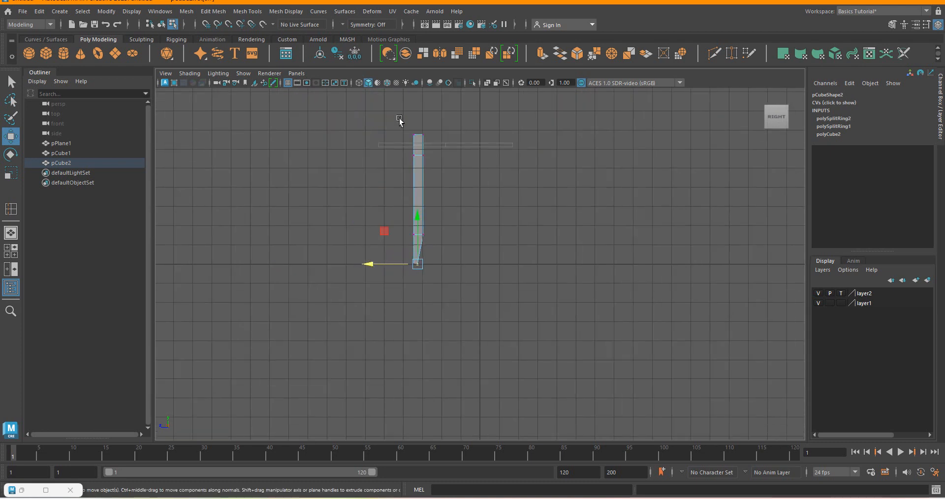
{"action": "left_click_drag", "start_coordinate": [419, 123], "coordinate": [433, 141]}
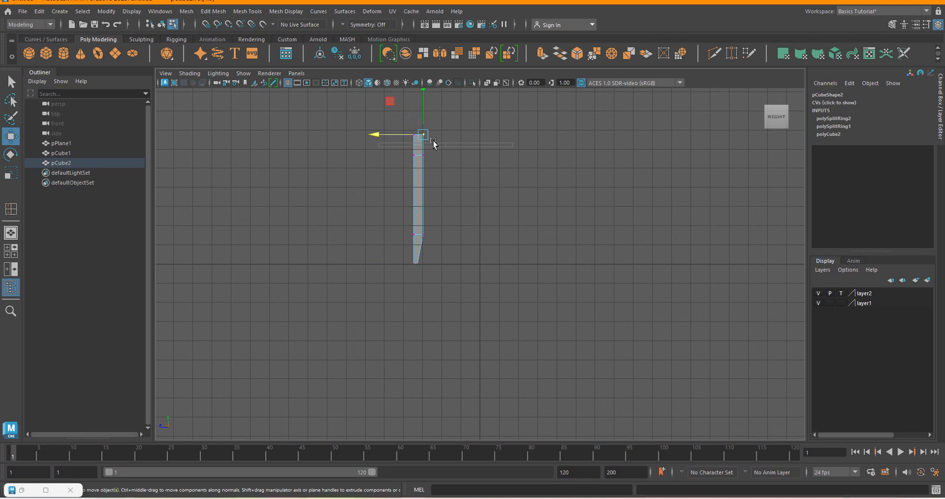
{"action": "key", "text": "f"}
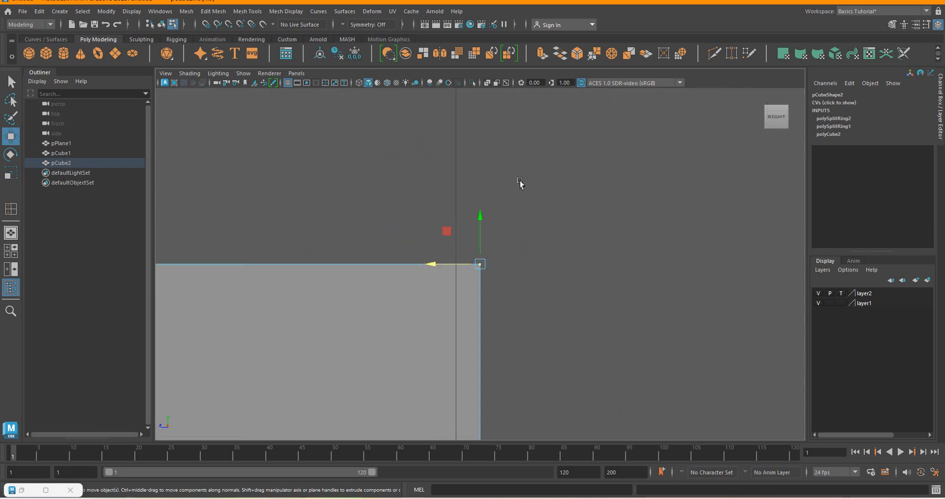
{"action": "left_click_drag", "start_coordinate": [435, 266], "coordinate": [340, 265]}
{"action": "scroll", "coordinate": [560, 194], "scroll_direction": "down", "scroll_amount": 1}
{"action": "scroll", "coordinate": [560, 194], "scroll_direction": "down", "scroll_amount": 8}
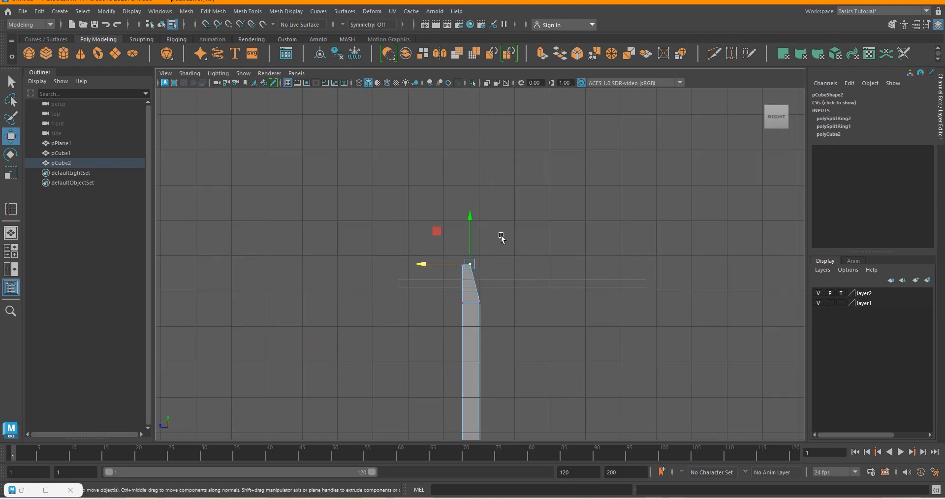
Lower the upper edge loop's vertices on the tapered side to lengthen the top taper.
{"action": "scroll", "coordinate": [449, 289], "scroll_direction": "up", "scroll_amount": 3}
{"action": "left_click_drag", "start_coordinate": [422, 324], "coordinate": [489, 358]}
{"action": "left_click_drag", "start_coordinate": [480, 285], "coordinate": [479, 331]}
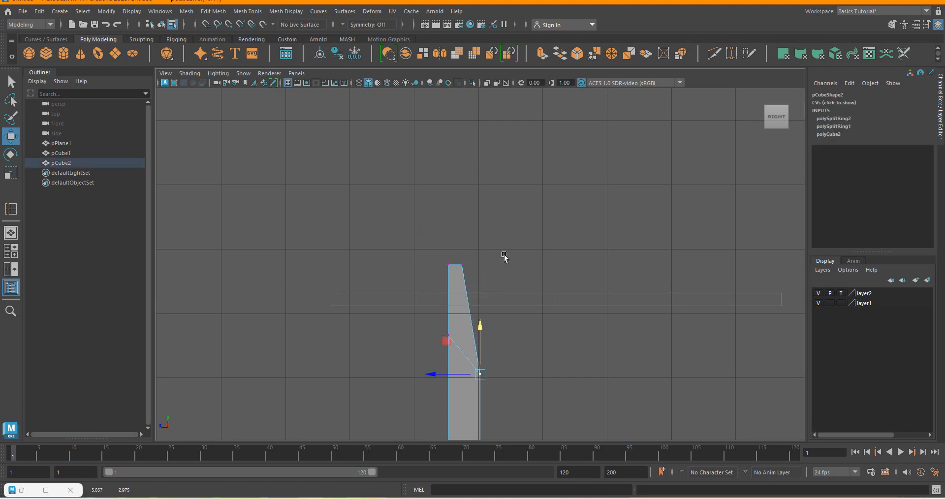
{"action": "scroll", "coordinate": [502, 261], "scroll_direction": "down", "scroll_amount": 3}
{"action": "scroll", "coordinate": [509, 243], "scroll_direction": "down", "scroll_amount": 4}
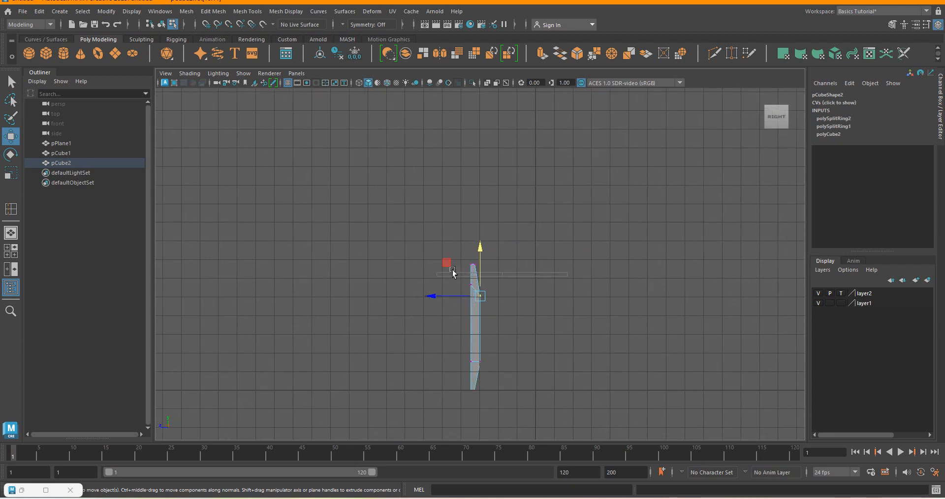
Clear the vertex selection, return the leg post to object mode, and compare its shape with the table.png reference.
{"action": "left_click", "coordinate": [447, 223]}
{"action": "scroll", "coordinate": [496, 322], "scroll_direction": "up", "scroll_amount": 2}
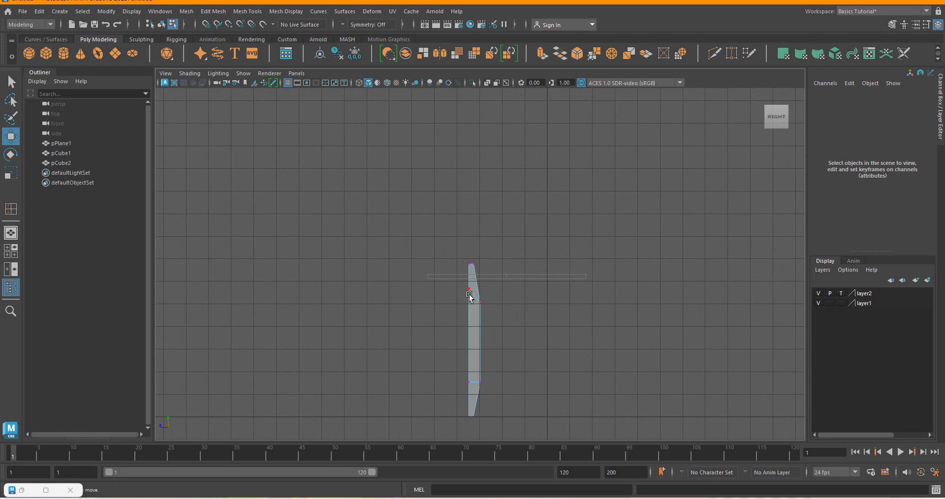
{"action": "left_click", "coordinate": [477, 226]}
{"action": "right_click_drag", "start_coordinate": [475, 279], "coordinate": [513, 202]}
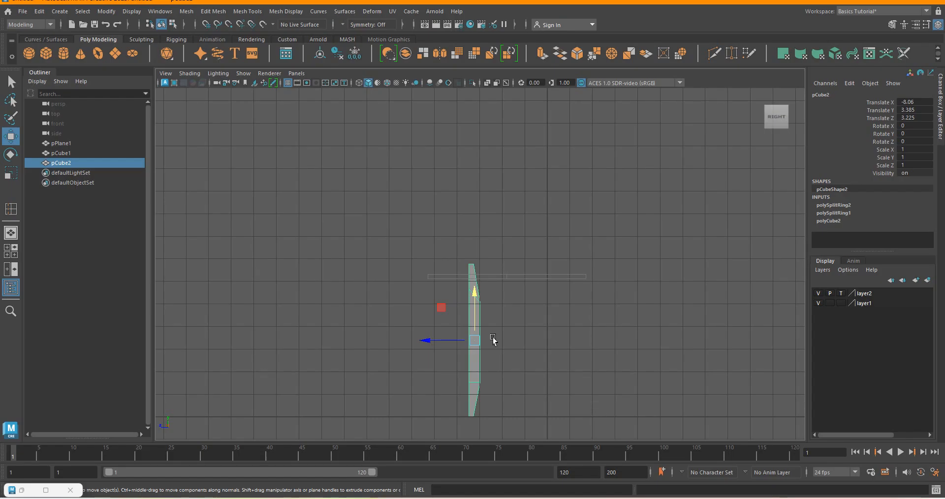
{"action": "scroll", "coordinate": [463, 371], "scroll_direction": "up", "scroll_amount": 2}
{"action": "scroll", "coordinate": [471, 257], "scroll_direction": "down", "scroll_amount": 7}
{"action": "scroll", "coordinate": [480, 335], "scroll_direction": "up", "scroll_amount": 3}
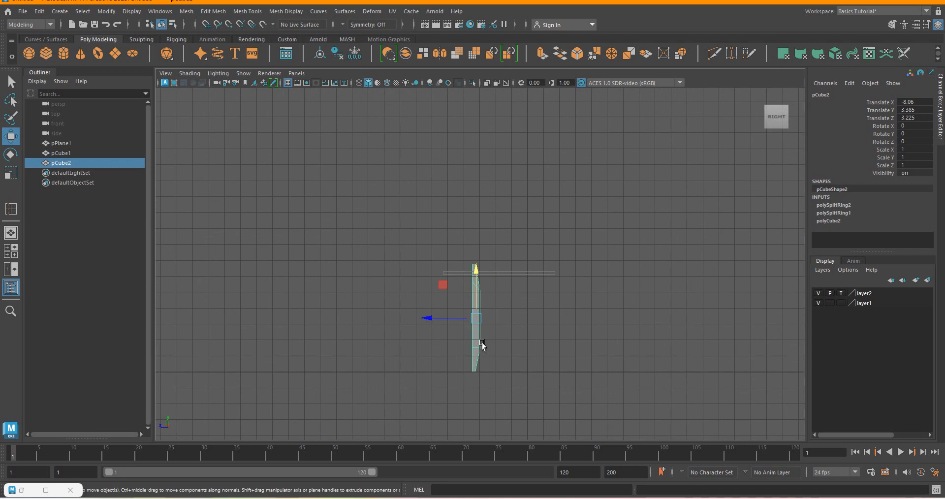
Select the whole leg post and scale it to about 0.616 in X and Z and 0.828 in Y.
{"action": "scroll", "coordinate": [492, 323], "scroll_direction": "up", "scroll_amount": 2}
{"action": "left_click", "coordinate": [271, 222]}
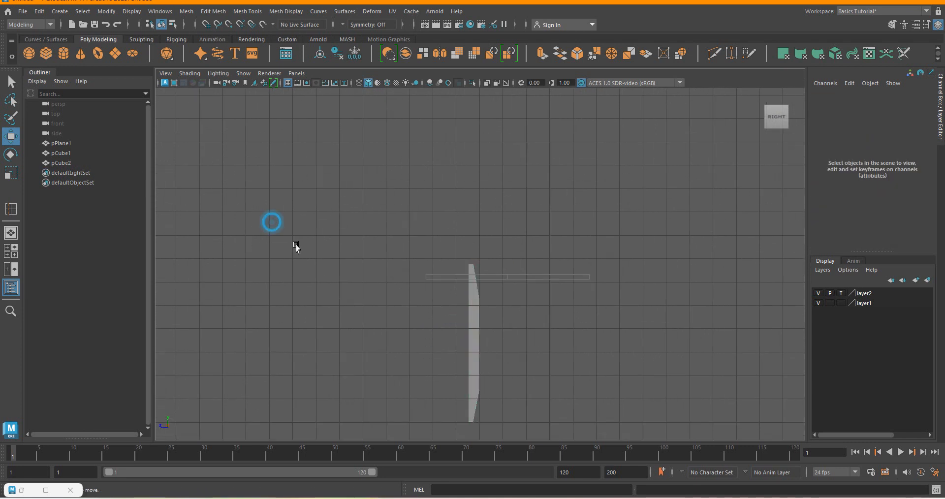
{"action": "left_click", "coordinate": [475, 314]}
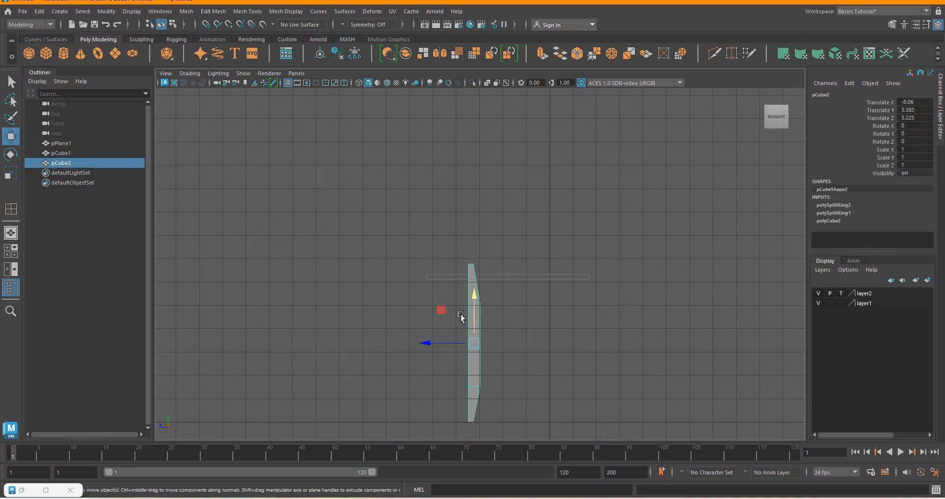
{"action": "left_click", "coordinate": [11, 176]}
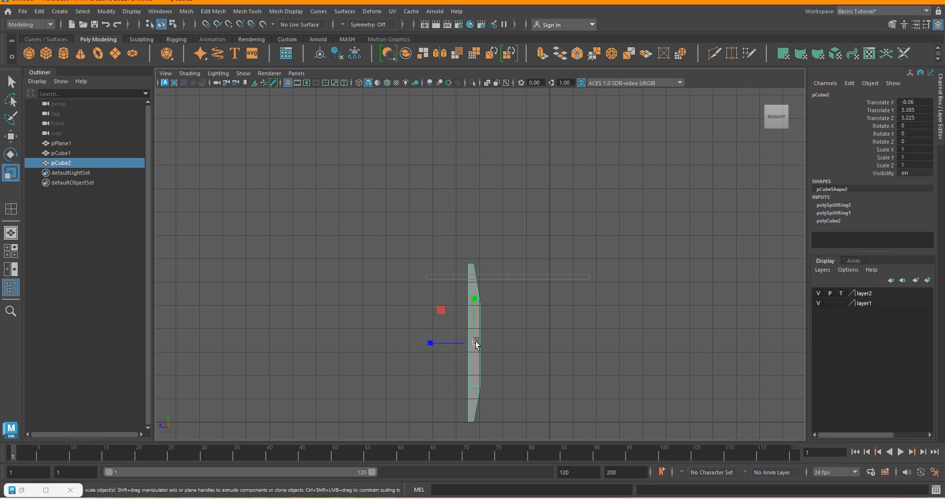
{"action": "left_click_drag", "start_coordinate": [475, 343], "coordinate": [474, 285]}
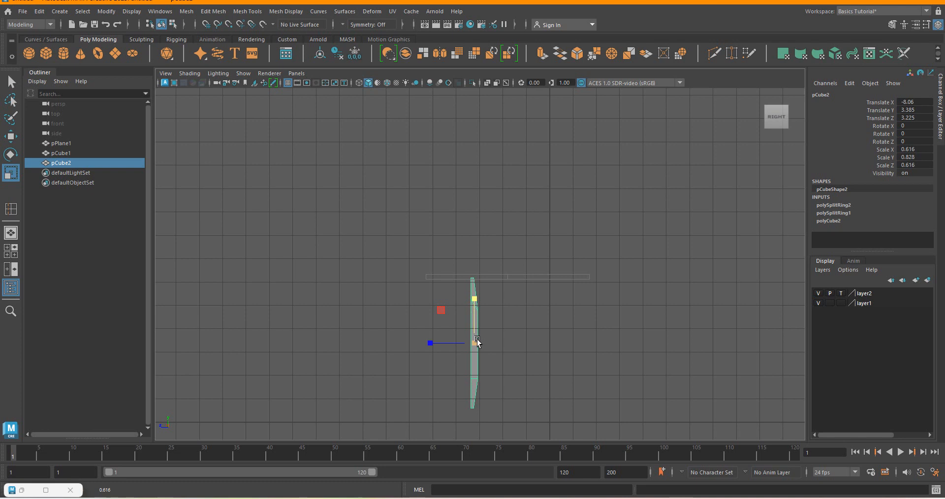
Duplicate the tapered leg post twice in place, copying from the original post each time.
{"action": "key", "text": "ctrl+d"}
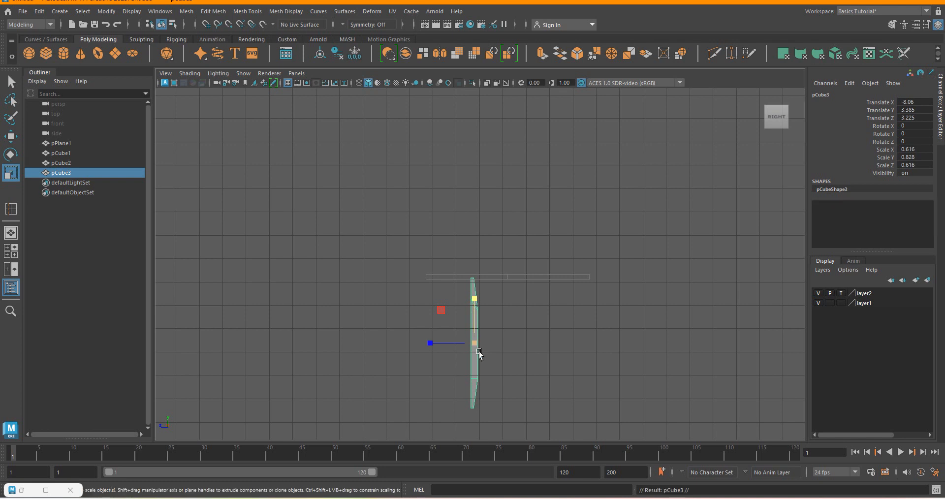
{"action": "left_click", "coordinate": [489, 305]}
{"action": "left_click", "coordinate": [473, 311]}
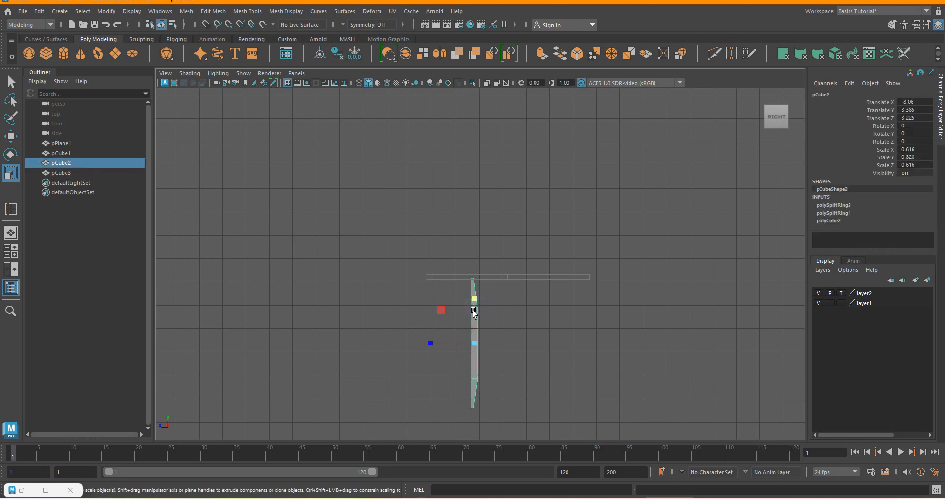
{"action": "key", "text": "ctrl+d"}
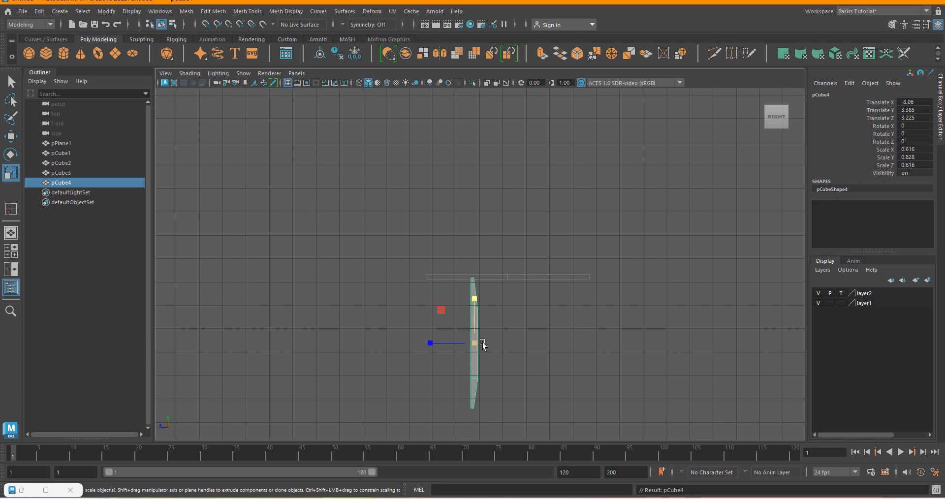
Space out the three overlapping leg posts, moving pCube3 to about 2.466 and pCube2 to about 1.412 in Z.
{"action": "left_click", "coordinate": [58, 172]}
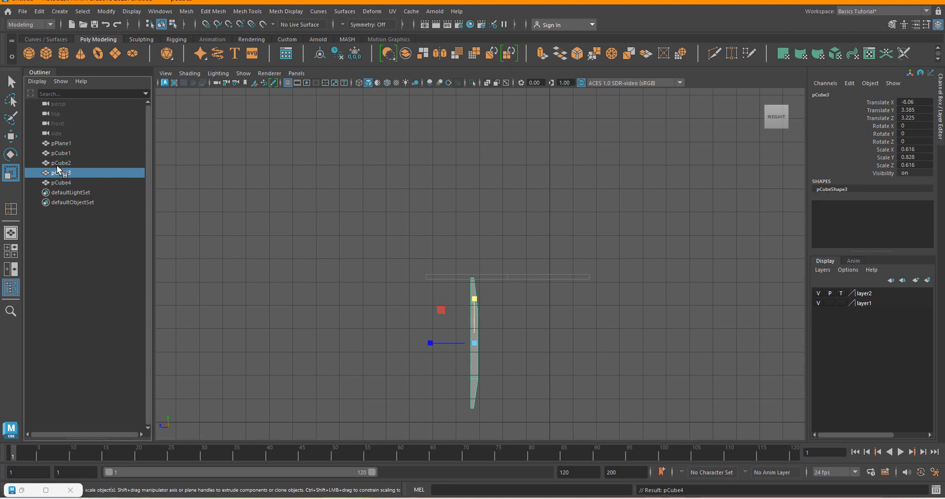
{"action": "left_click", "coordinate": [157, 190]}
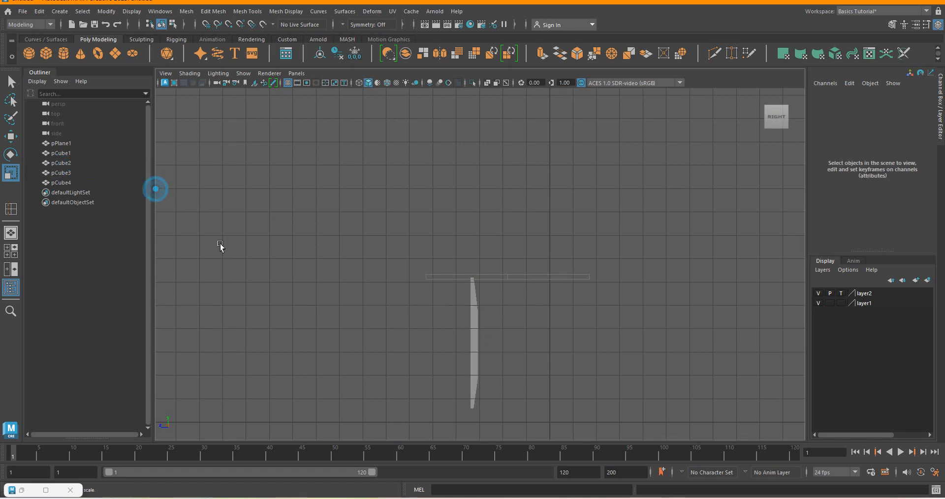
{"action": "left_click", "coordinate": [60, 171]}
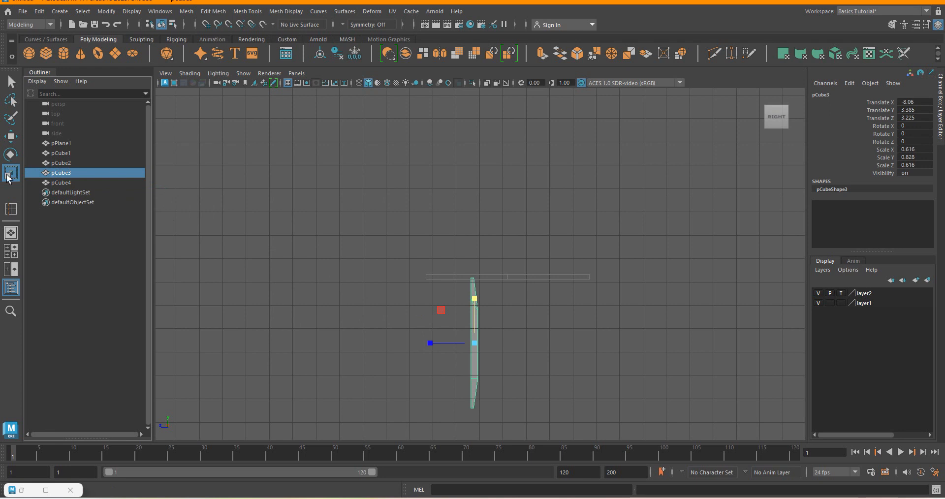
{"action": "left_click", "coordinate": [10, 136]}
{"action": "left_click_drag", "start_coordinate": [427, 343], "coordinate": [443, 347]}
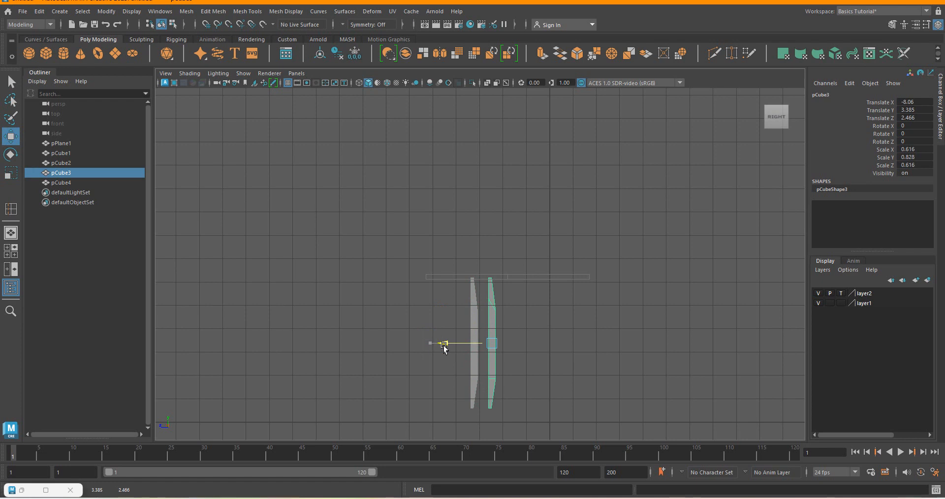
{"action": "left_click", "coordinate": [783, 498]}
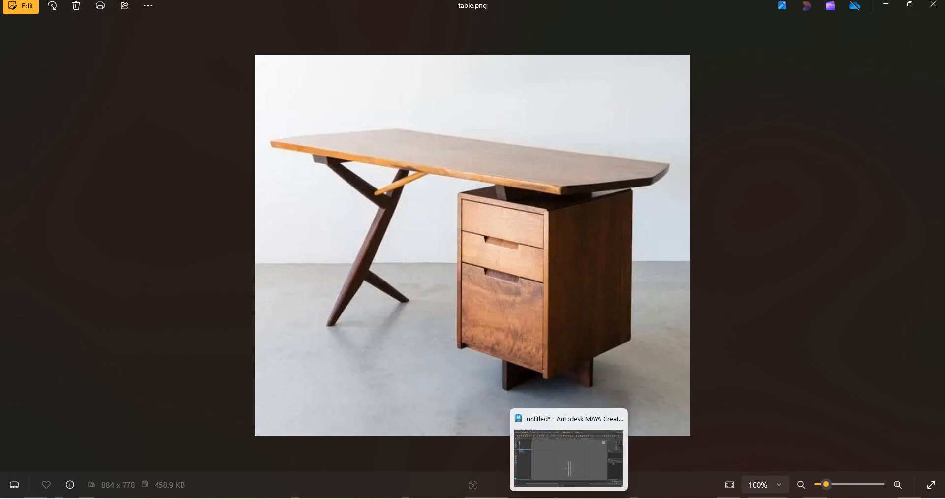
{"action": "left_click", "coordinate": [569, 497]}
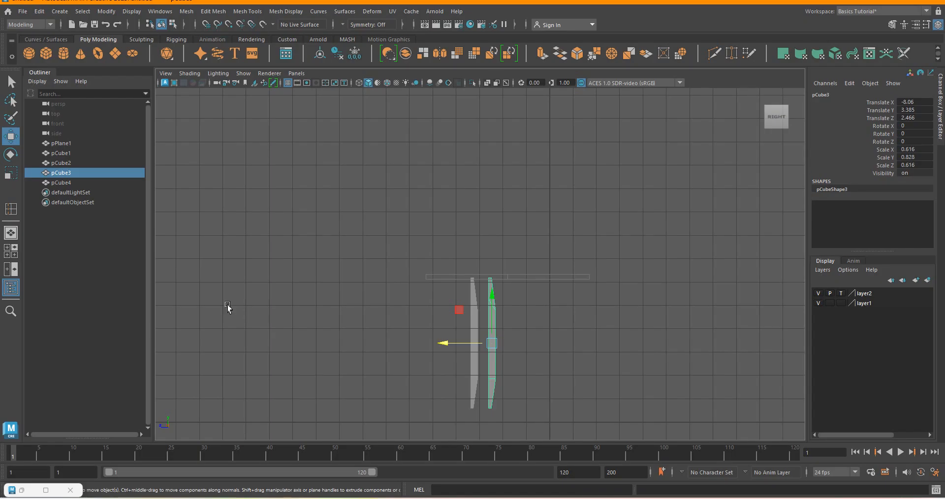
{"action": "left_click", "coordinate": [61, 163]}
{"action": "left_click_drag", "start_coordinate": [431, 343], "coordinate": [470, 354]}
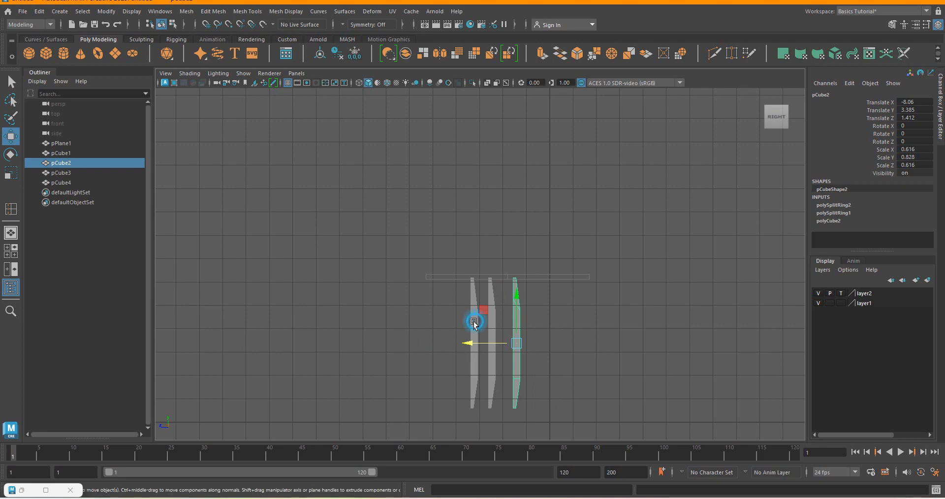
Rotate the pCube4 leg to about -46.6 in X and move it under the tabletop at about Y 4.036, Z 2.153.
{"action": "left_click", "coordinate": [473, 333]}
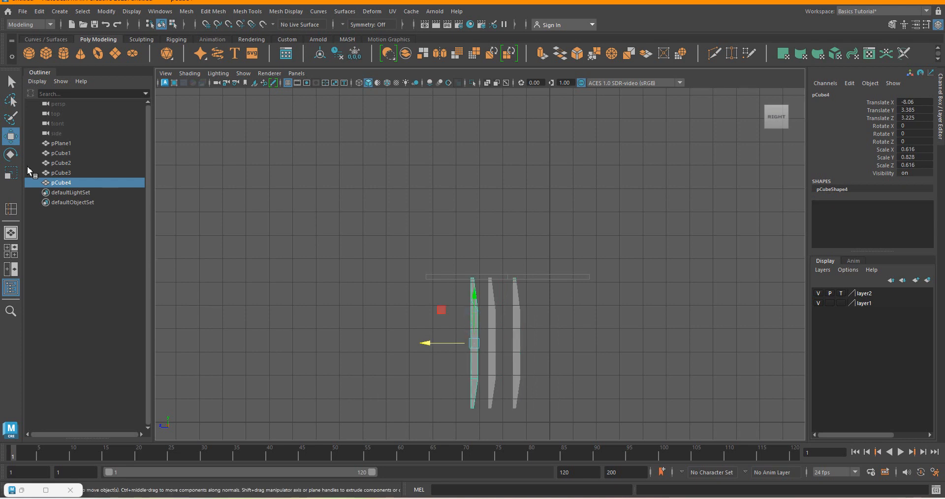
{"action": "left_click", "coordinate": [11, 156]}
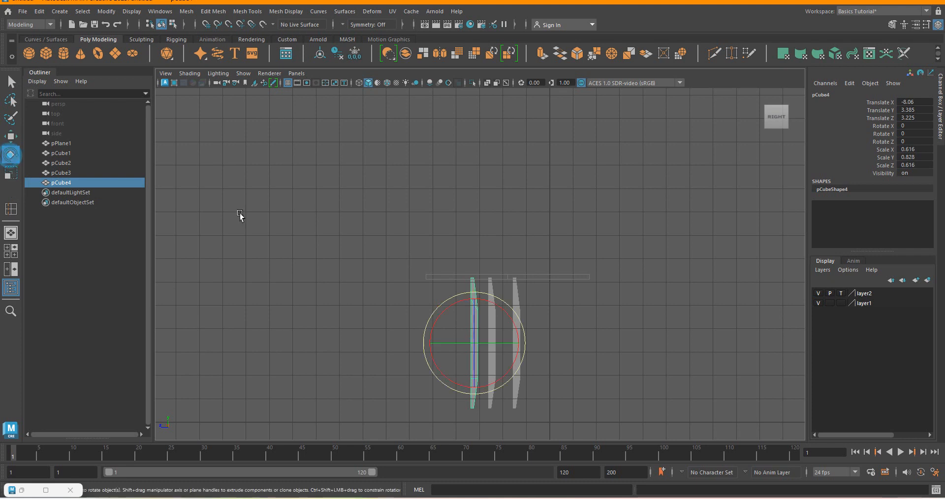
{"action": "left_click_drag", "start_coordinate": [461, 387], "coordinate": [425, 374]}
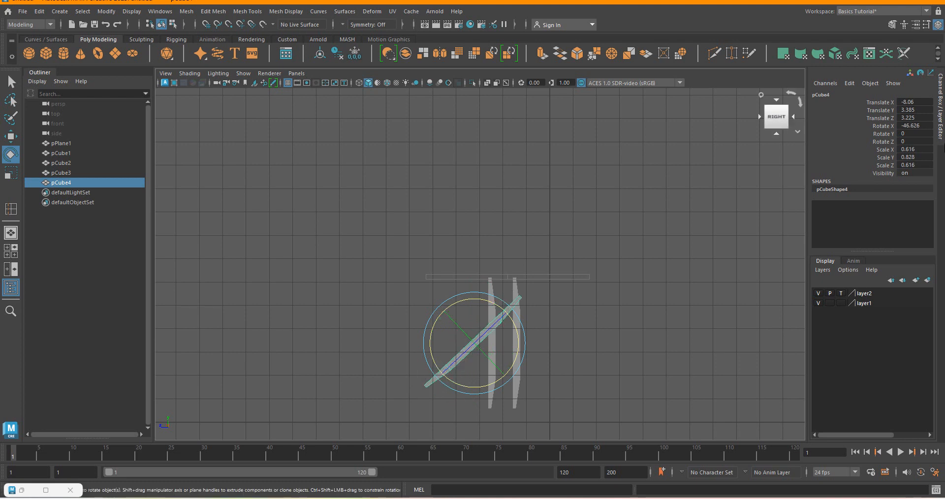
{"action": "left_click", "coordinate": [10, 136]}
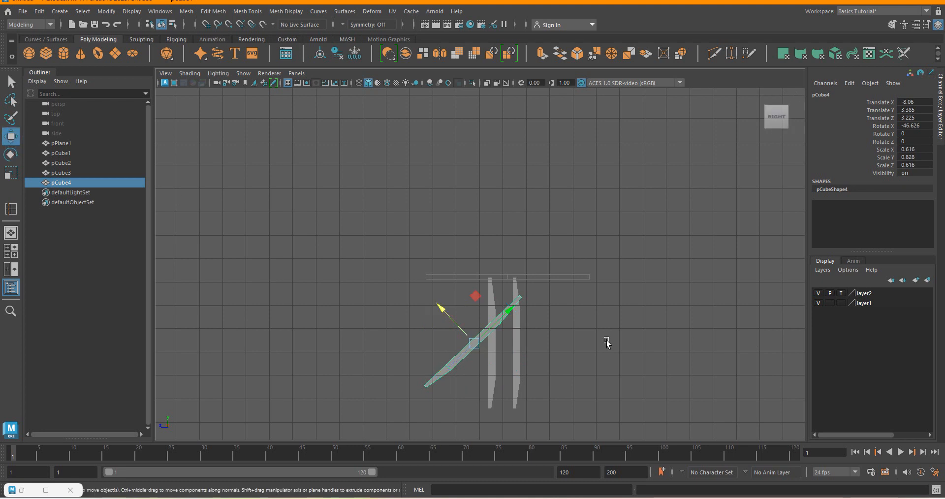
{"action": "left_click_drag", "start_coordinate": [439, 310], "coordinate": [446, 313]}
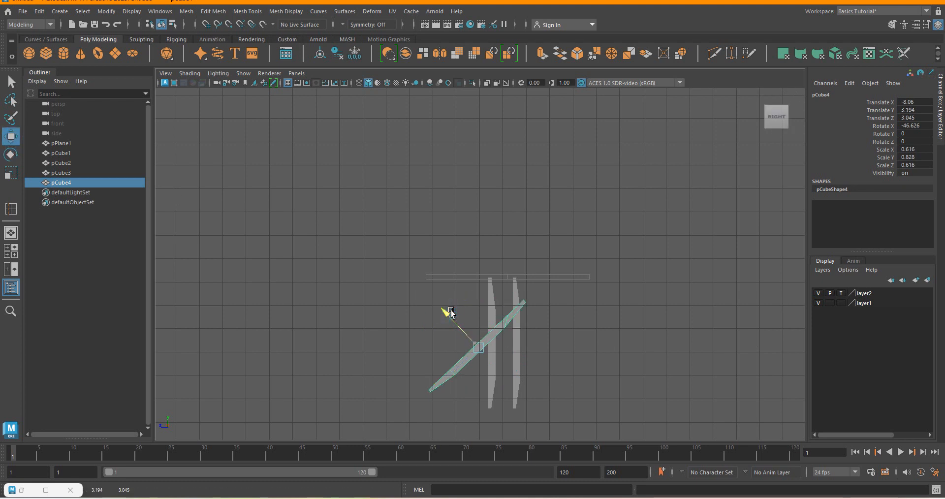
{"action": "left_click_drag", "start_coordinate": [512, 326], "coordinate": [534, 303]}
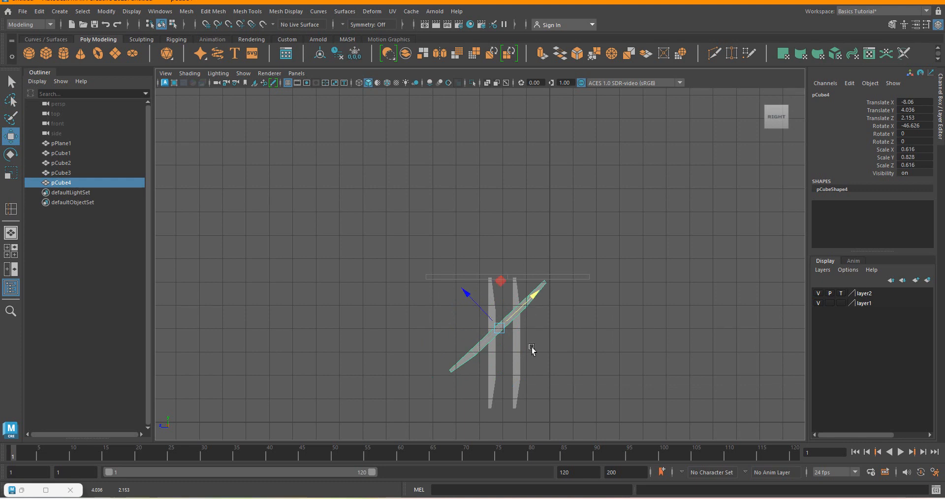
Scale the pCube3 post down to about 0.44 in X and Z and 0.467 in Y, and rotate it to about 43.8 in X.
{"action": "left_click", "coordinate": [490, 365]}
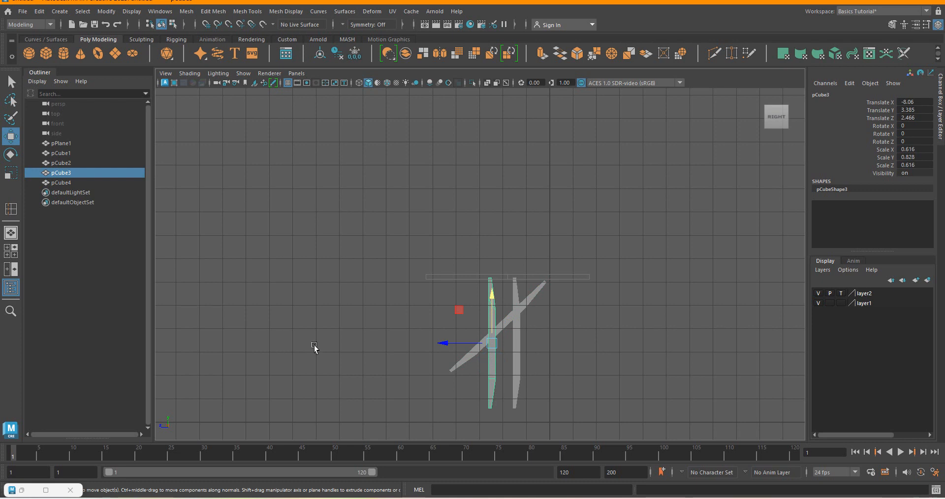
{"action": "left_click", "coordinate": [11, 173]}
{"action": "left_click_drag", "start_coordinate": [494, 345], "coordinate": [492, 315]}
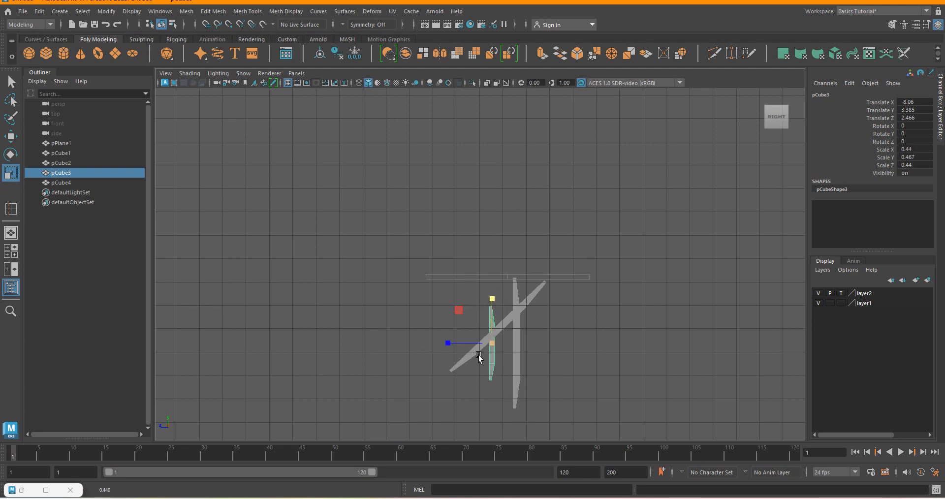
{"action": "left_click", "coordinate": [10, 155]}
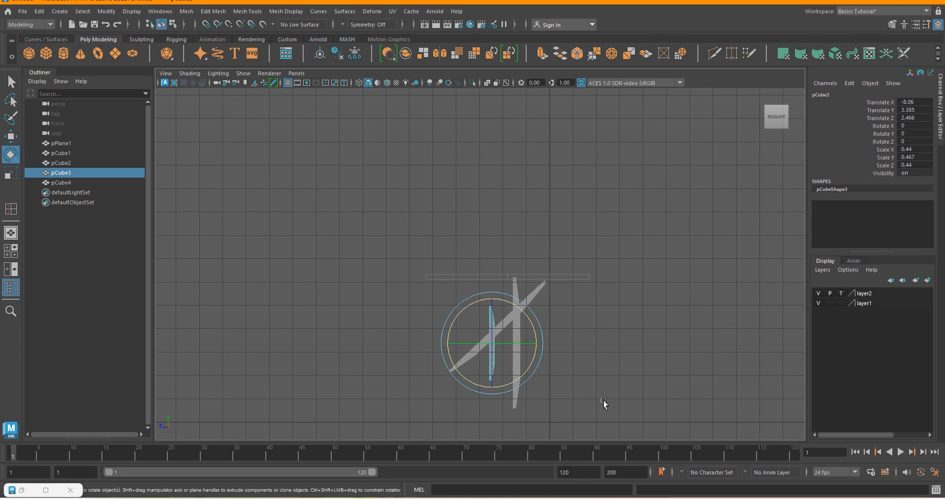
{"action": "left_click_drag", "start_coordinate": [449, 336], "coordinate": [444, 376]}
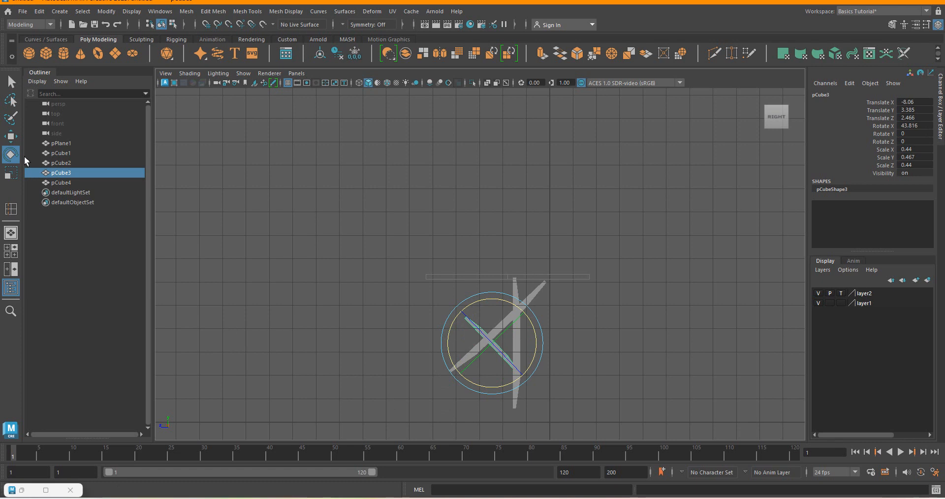
Try placing the short brace under the tabletop and shortening it by moving its lower vertices, and undo these changes.
{"action": "left_click", "coordinate": [11, 137]}
{"action": "left_click_drag", "start_coordinate": [492, 344], "coordinate": [496, 305]}
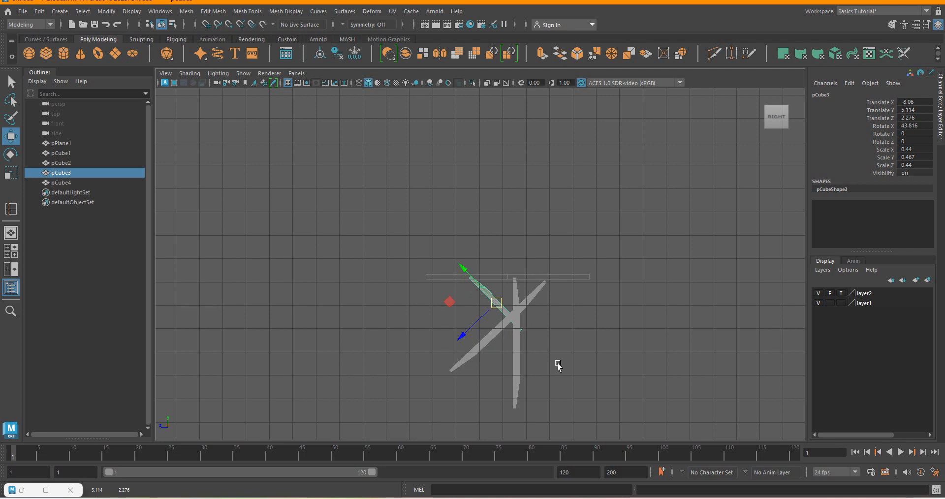
{"action": "scroll", "coordinate": [524, 333], "scroll_direction": "up", "scroll_amount": 4}
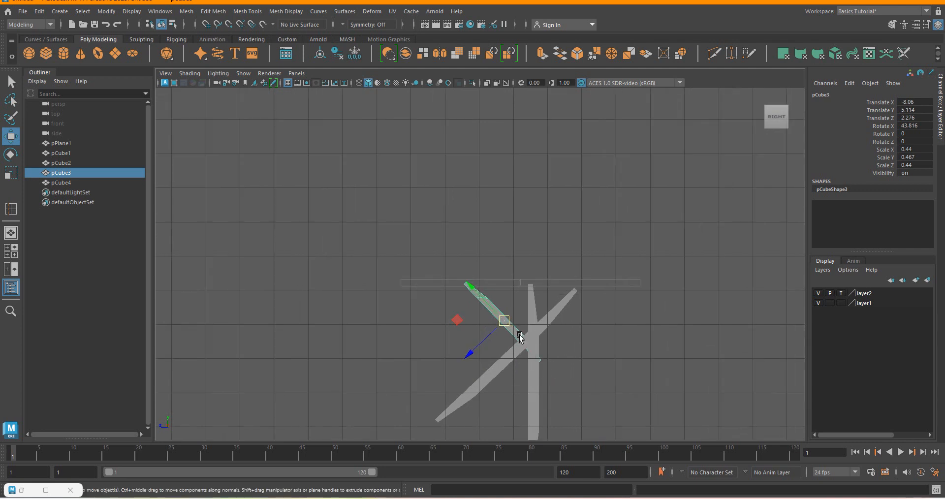
{"action": "right_click_drag", "start_coordinate": [518, 335], "coordinate": [470, 218]}
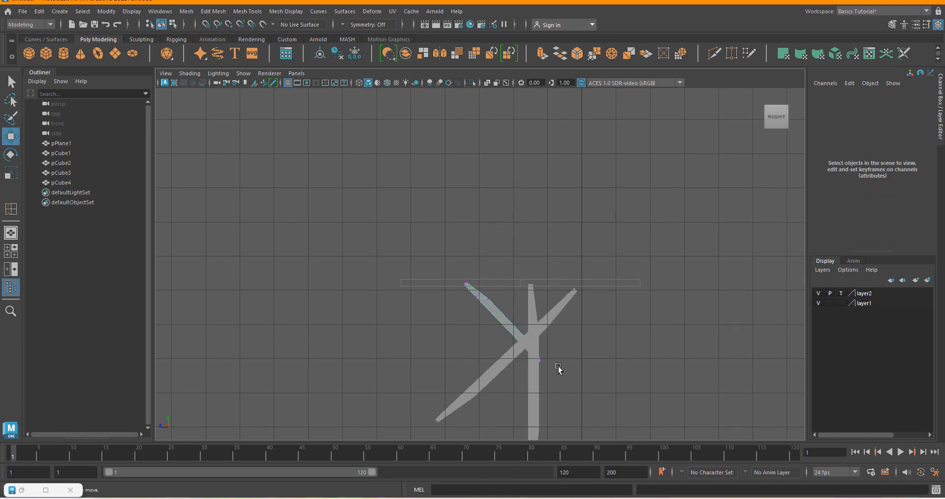
{"action": "left_click_drag", "start_coordinate": [522, 322], "coordinate": [564, 392]}
{"action": "left_click_drag", "start_coordinate": [502, 317], "coordinate": [463, 290]}
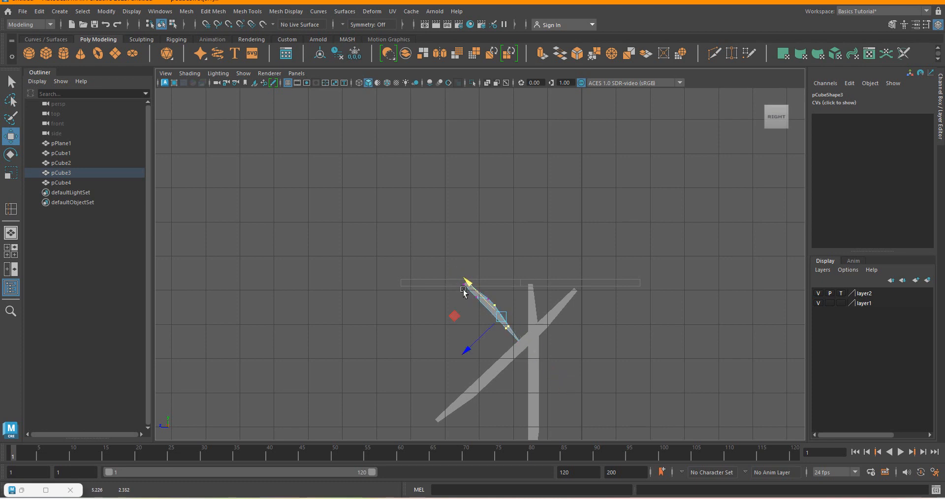
{"action": "key", "text": "ctrl+z"}
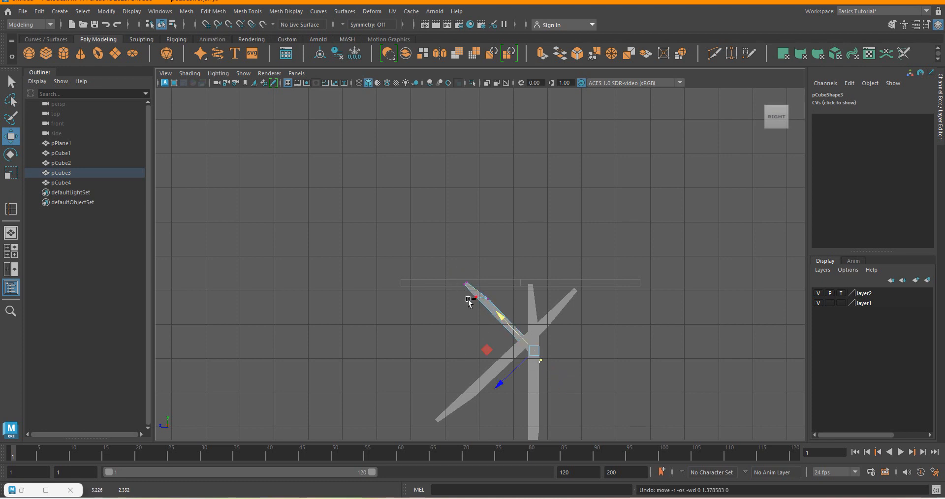
{"action": "key", "text": "ctrl+z"}
{"action": "key", "text": "ctrl+z"}
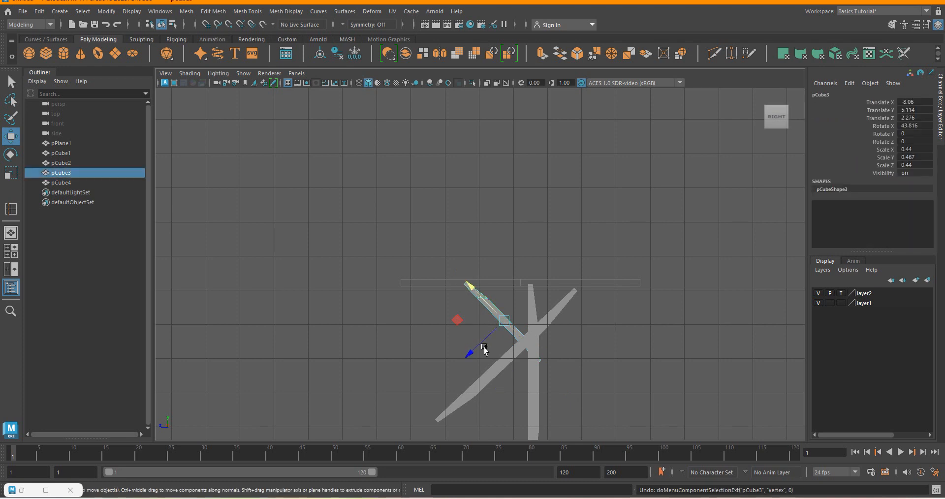
{"action": "key", "text": "ctrl+z"}
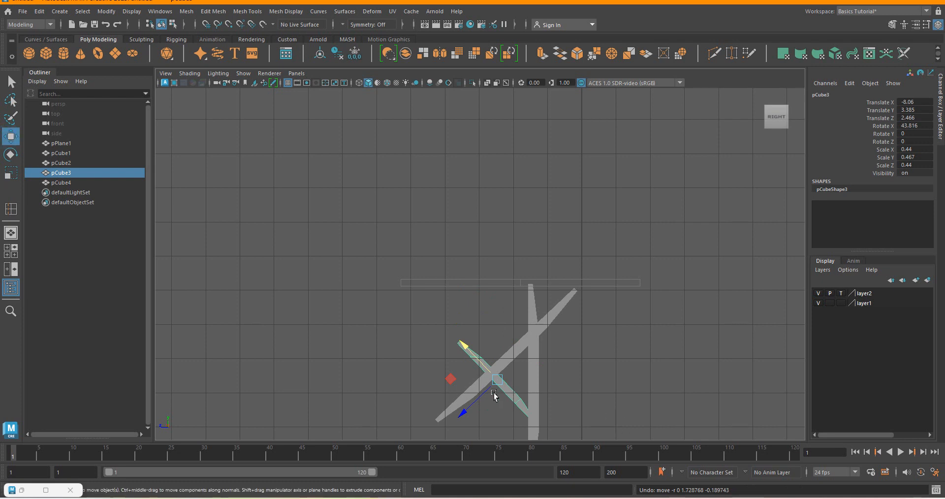
Move the short brace up between the tabletop and the diagonal leg, at about Y 5.184, Z 2.221.
{"action": "left_click_drag", "start_coordinate": [498, 380], "coordinate": [505, 318]}
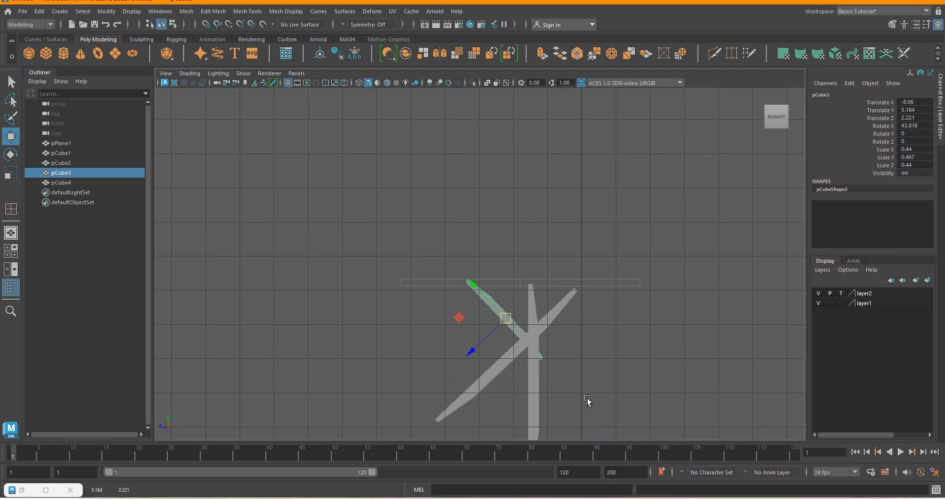
{"action": "left_click_drag", "start_coordinate": [507, 298], "coordinate": [566, 387]}
{"action": "left_click", "coordinate": [513, 320]}
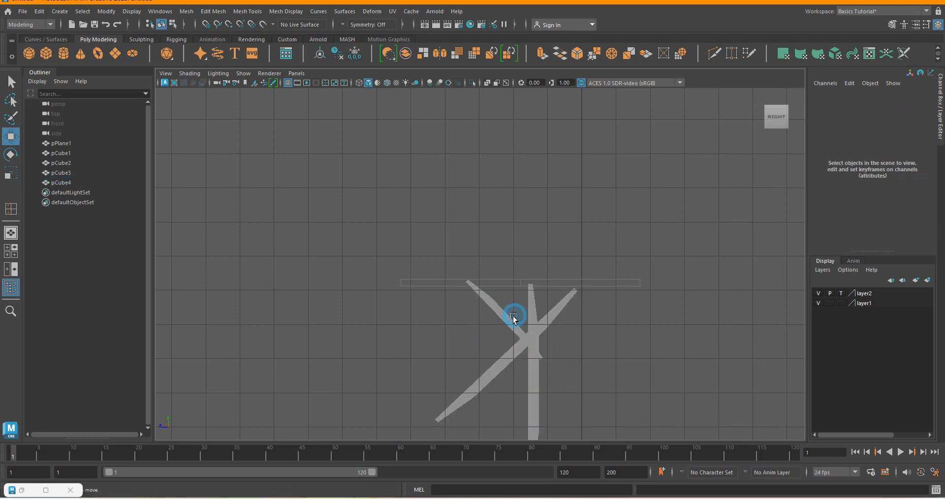
{"action": "left_click", "coordinate": [510, 322]}
Shorten the brace in object mode to about 0.317 in Y scale and reposition it at about Y 5.458, Z 2.063.
{"action": "right_click", "coordinate": [510, 323]}
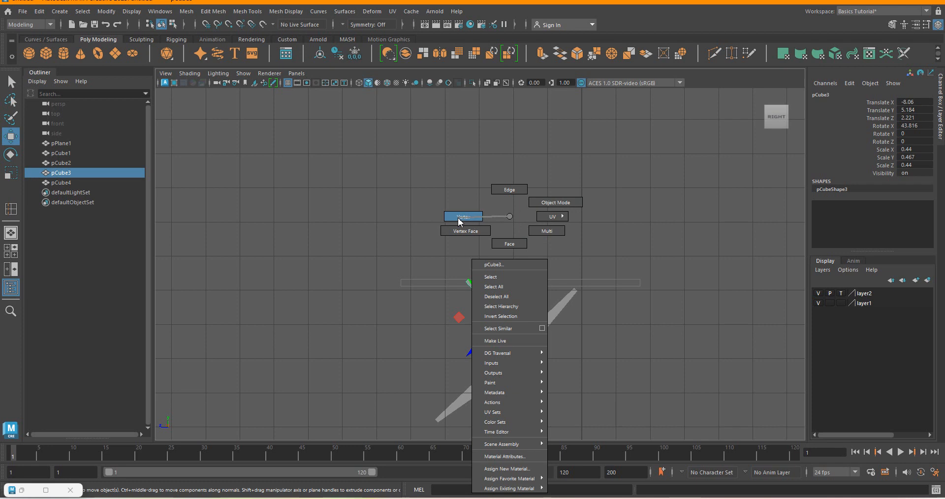
{"action": "left_click", "coordinate": [503, 245]}
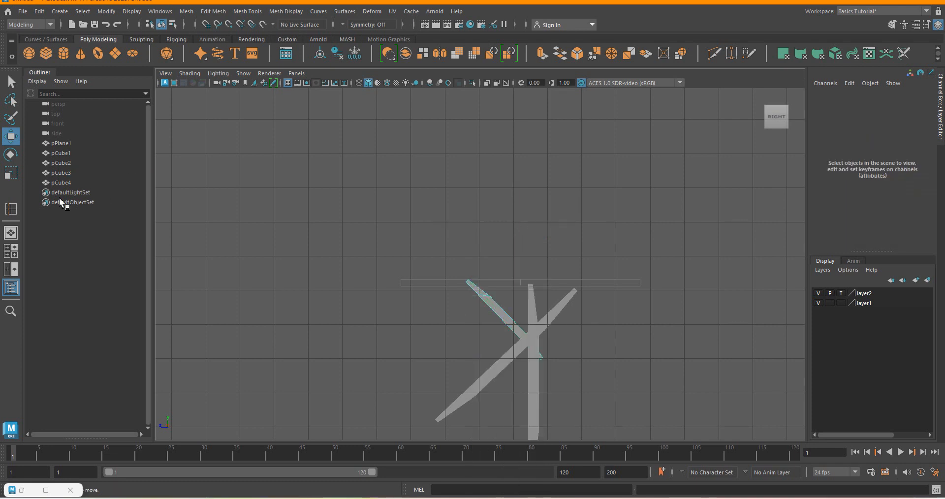
{"action": "left_click", "coordinate": [12, 171]}
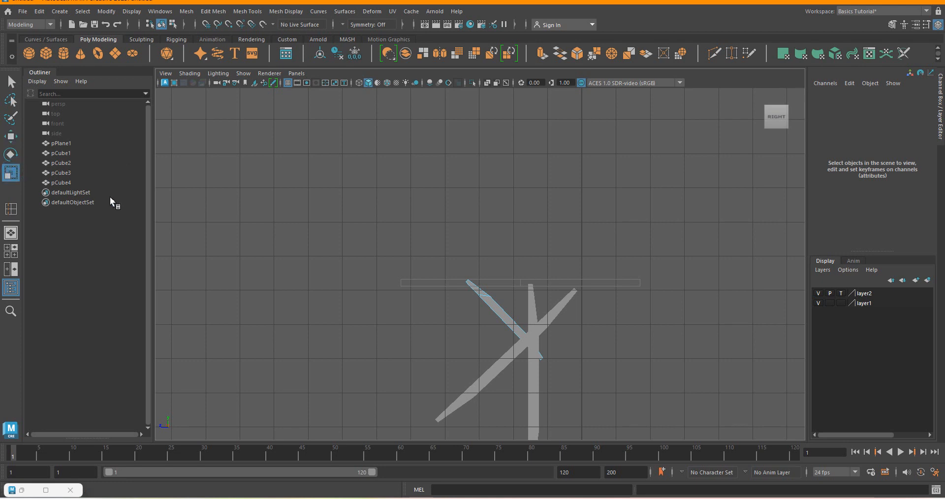
{"action": "right_click", "coordinate": [497, 313]}
{"action": "left_click", "coordinate": [544, 203]}
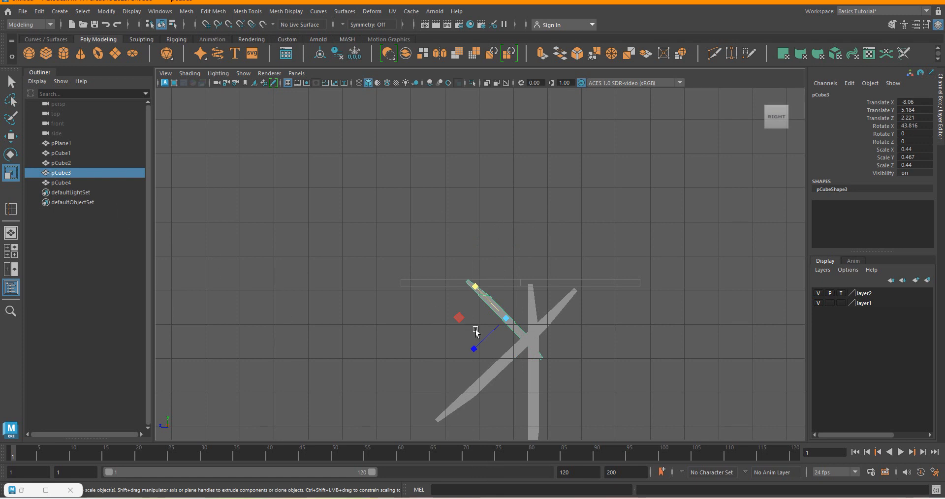
{"action": "left_click_drag", "start_coordinate": [470, 287], "coordinate": [480, 296]}
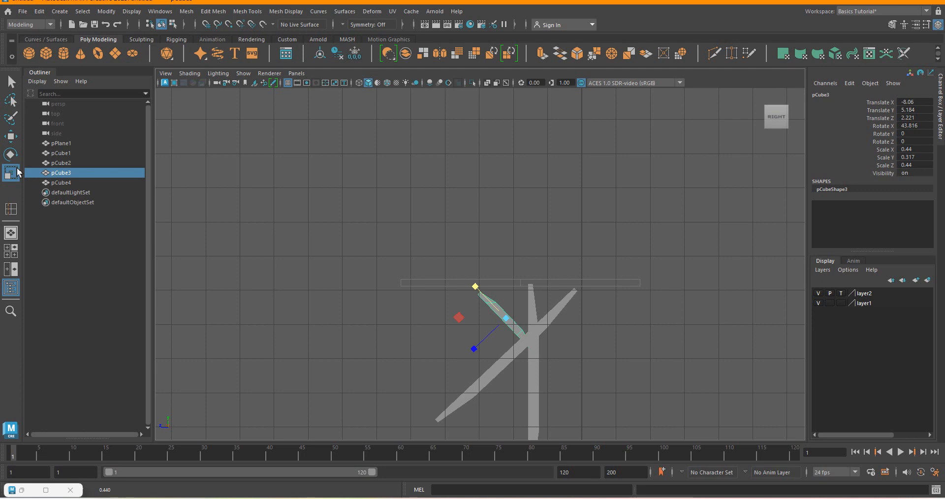
{"action": "left_click", "coordinate": [11, 136]}
{"action": "mouse_move", "coordinate": [510, 319]}
{"action": "left_mouse_down"}
{"action": "mouse_move", "coordinate": [496, 306]}
{"action": "mouse_move", "coordinate": [521, 309]}
{"action": "mouse_move", "coordinate": [512, 313]}
{"action": "left_mouse_up"}
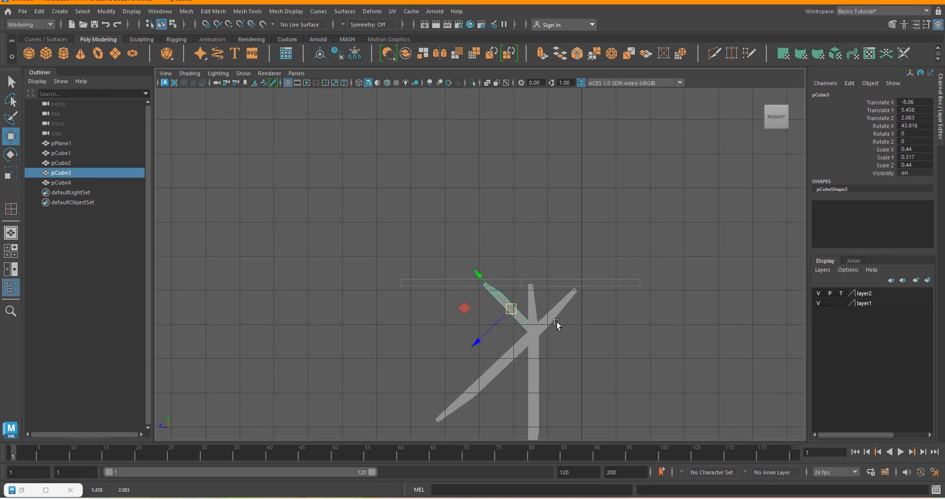
Delete the remaining upright leg post pCube2 and select the short upper brace.
{"action": "left_click", "coordinate": [538, 397]}
{"action": "scroll", "coordinate": [522, 398], "scroll_direction": "down", "scroll_amount": 3}
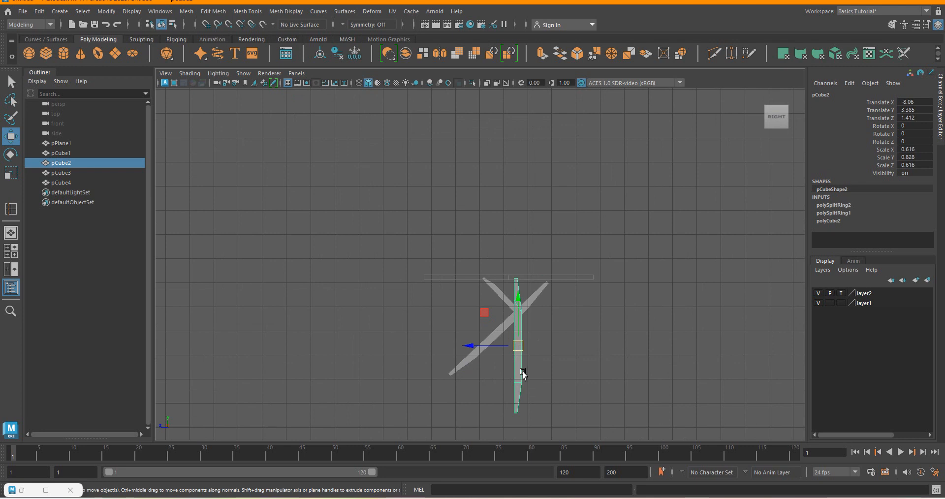
{"action": "key", "text": "Delete"}
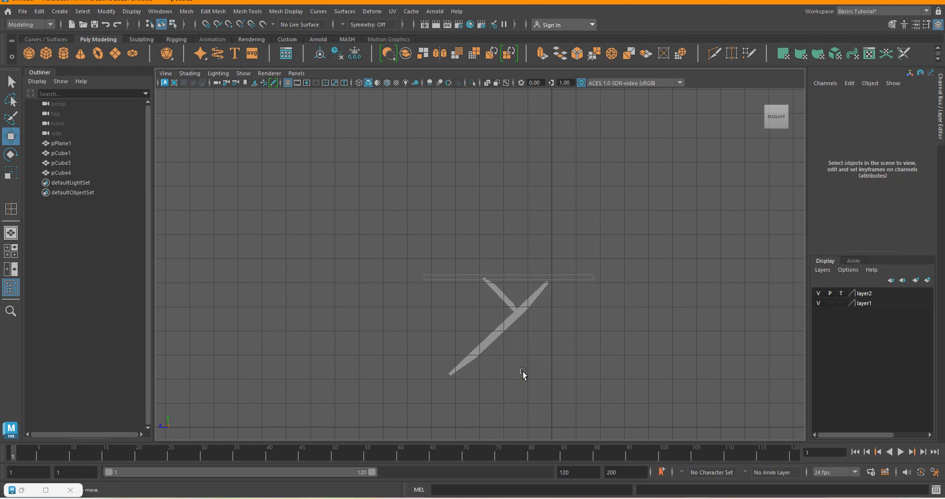
{"action": "left_click", "coordinate": [497, 296]}
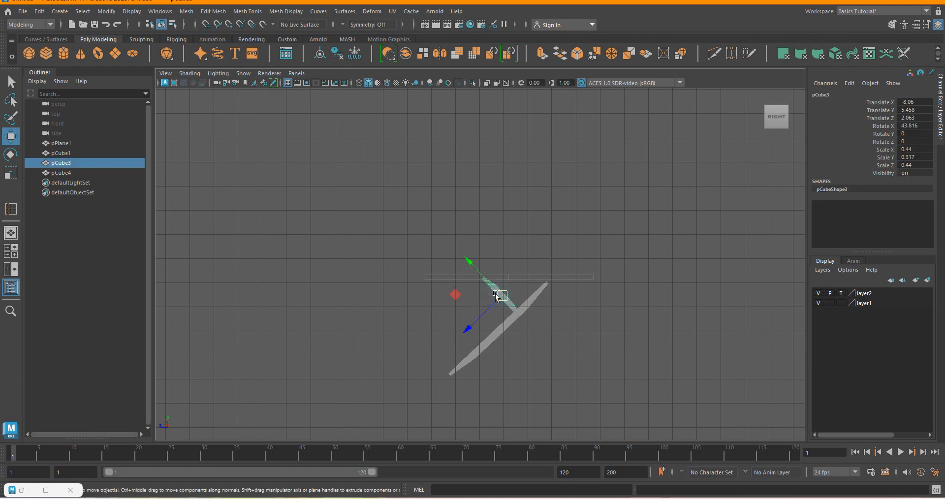
Duplicate the short upper brace, move the copy below the diagonal leg at about Y 2.949, Z 1.798, and compare with table.png.
{"action": "key", "text": "ctrl+d"}
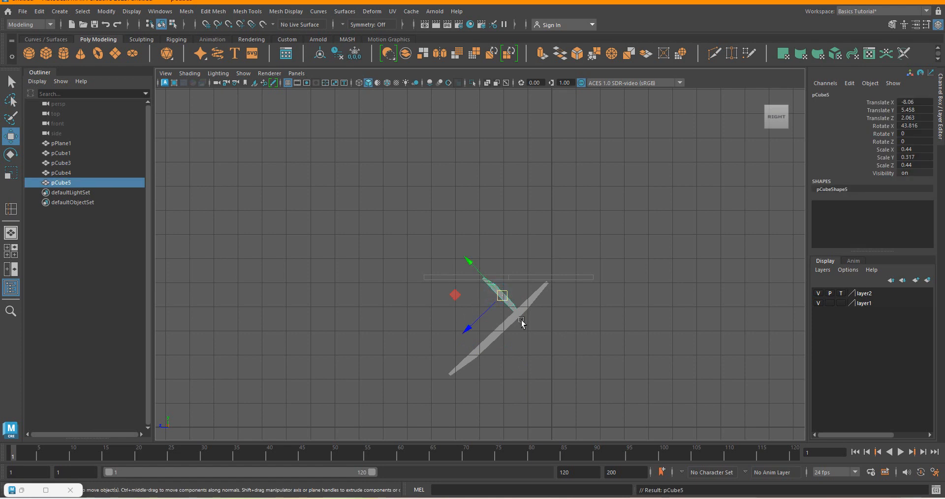
{"action": "left_click_drag", "start_coordinate": [500, 295], "coordinate": [507, 356]}
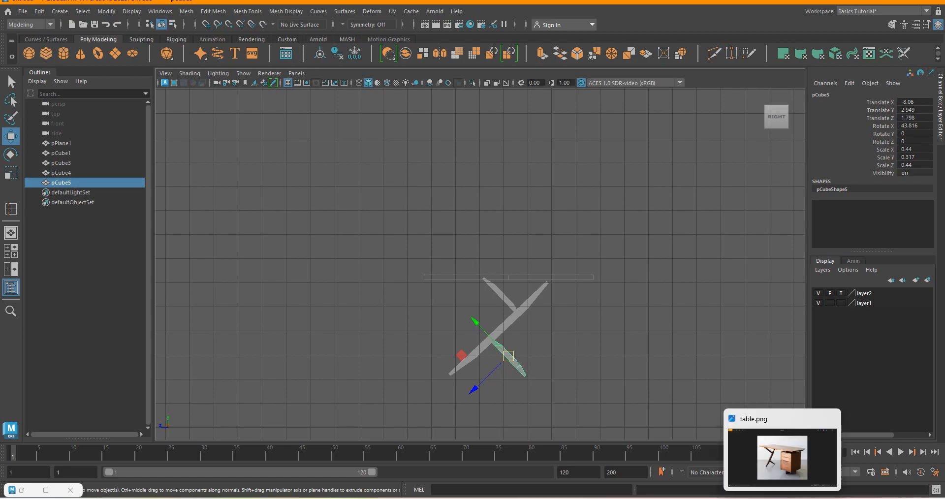
{"action": "left_click", "coordinate": [782, 497]}
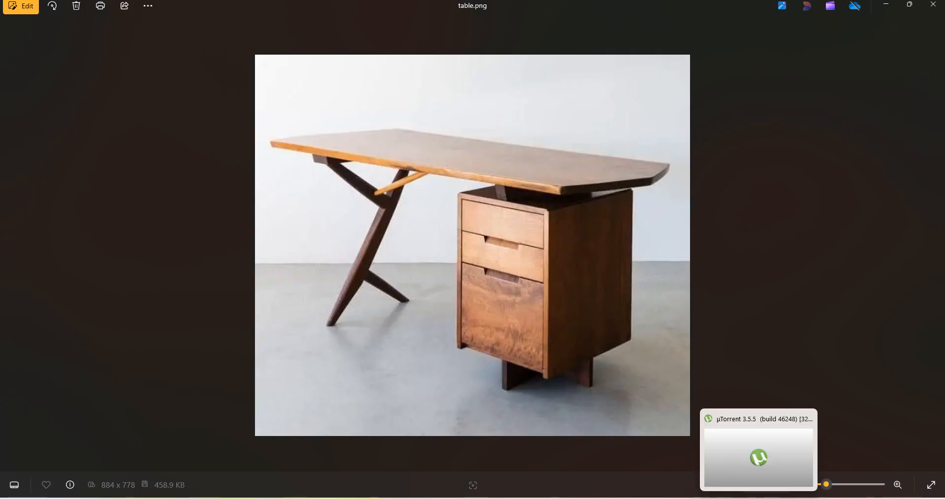
{"action": "left_click", "coordinate": [558, 497]}
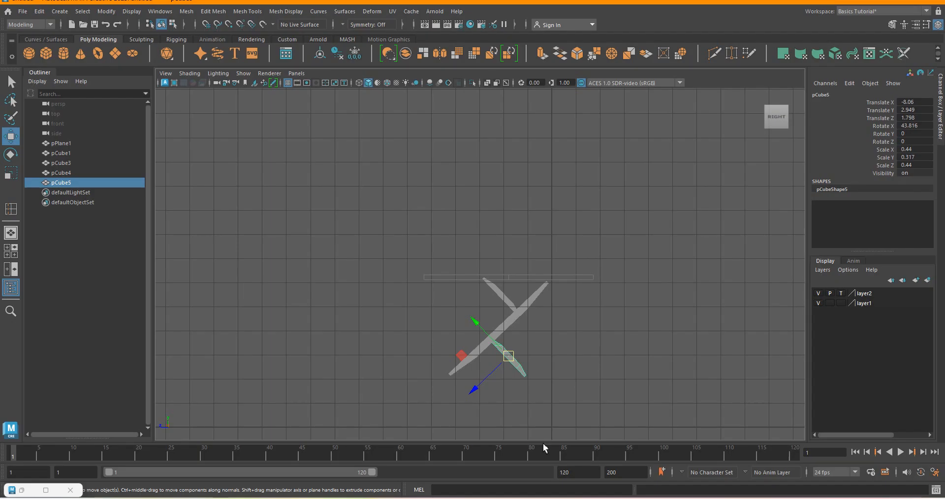
Shift the lower brace against the underside of the diagonal leg, to about Z 1.944.
{"action": "left_click", "coordinate": [579, 350]}
{"action": "scroll", "coordinate": [507, 355], "scroll_direction": "up", "scroll_amount": 4}
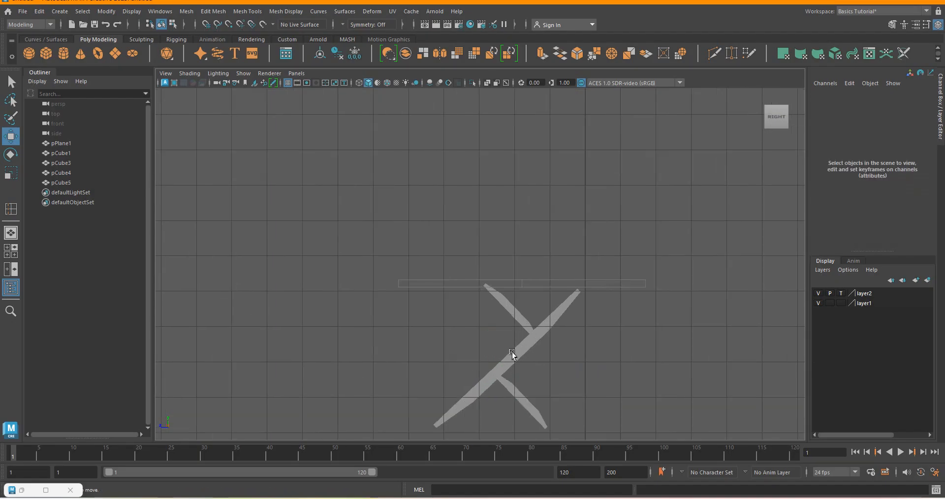
{"action": "left_click", "coordinate": [513, 392]}
{"action": "right_click_drag", "start_coordinate": [517, 396], "coordinate": [501, 362], "text": "alt"}
{"action": "scroll", "coordinate": [518, 388], "scroll_direction": "up", "scroll_amount": 1}
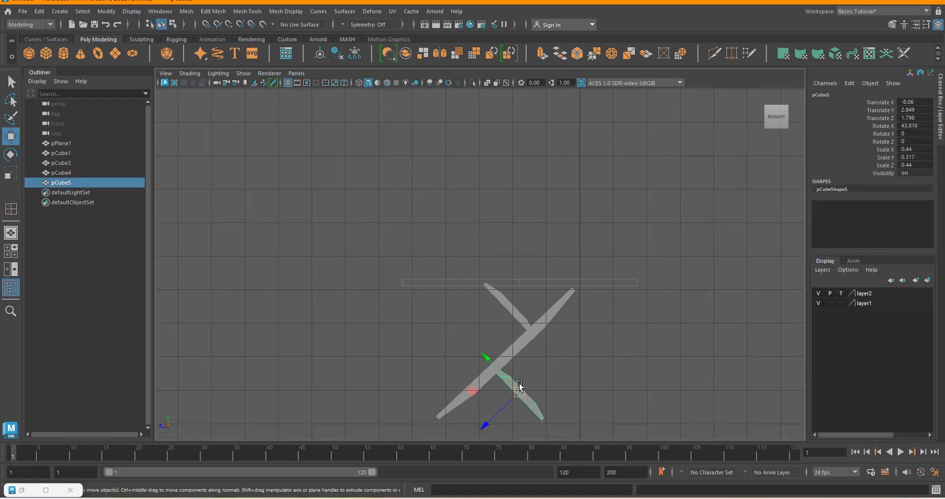
{"action": "left_click_drag", "start_coordinate": [515, 389], "coordinate": [510, 389]}
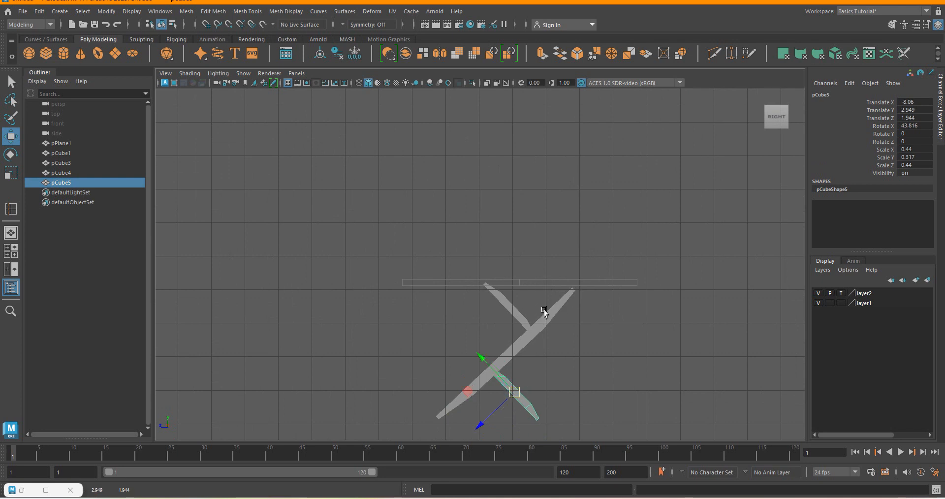
Move the upper brace slightly down along the diagonal leg, to about Y 5.325, Z 2.254.
{"action": "left_click", "coordinate": [566, 283]}
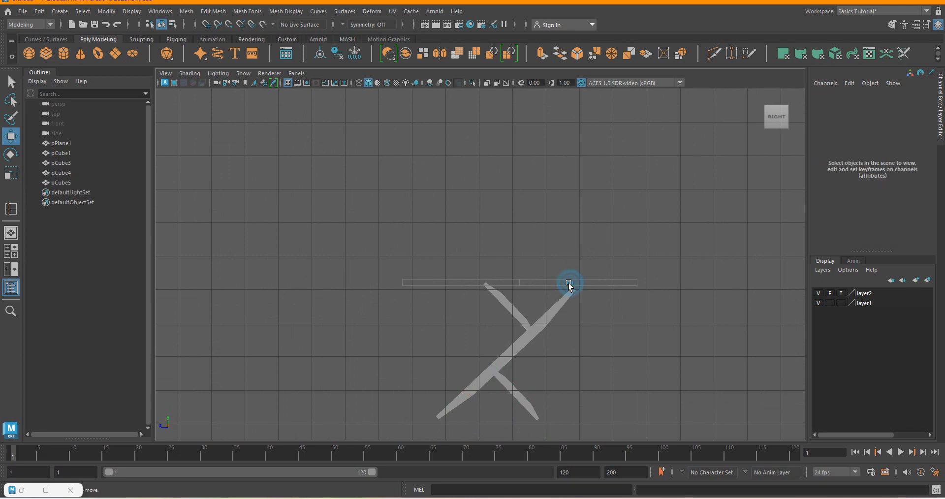
{"action": "left_click", "coordinate": [505, 303]}
{"action": "left_click_drag", "start_coordinate": [510, 306], "coordinate": [504, 311]}
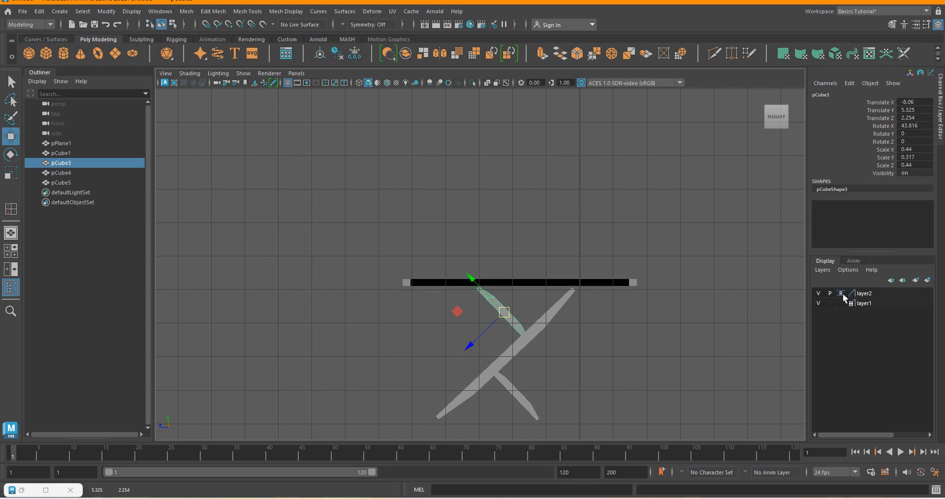
Set layer2 to normal display mode with playback visibility on, so the tabletop is selectable.
{"action": "left_click", "coordinate": [830, 293]}
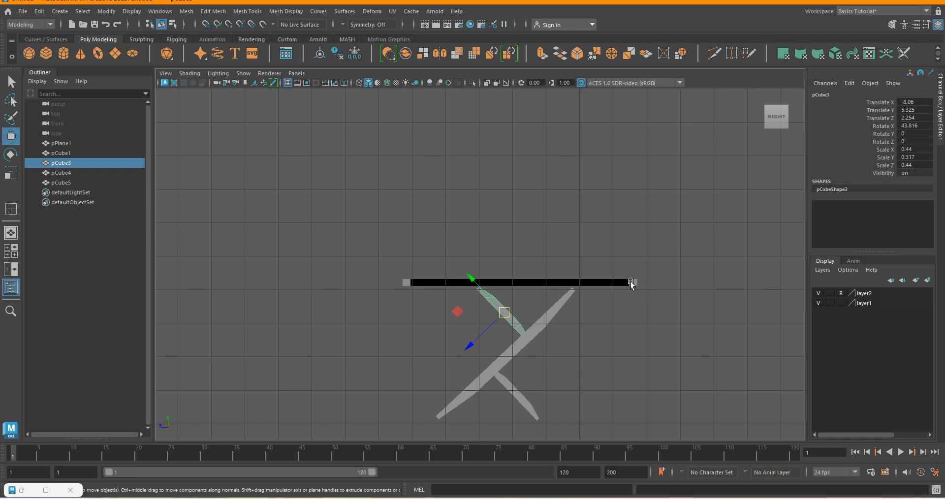
{"action": "left_click", "coordinate": [630, 285]}
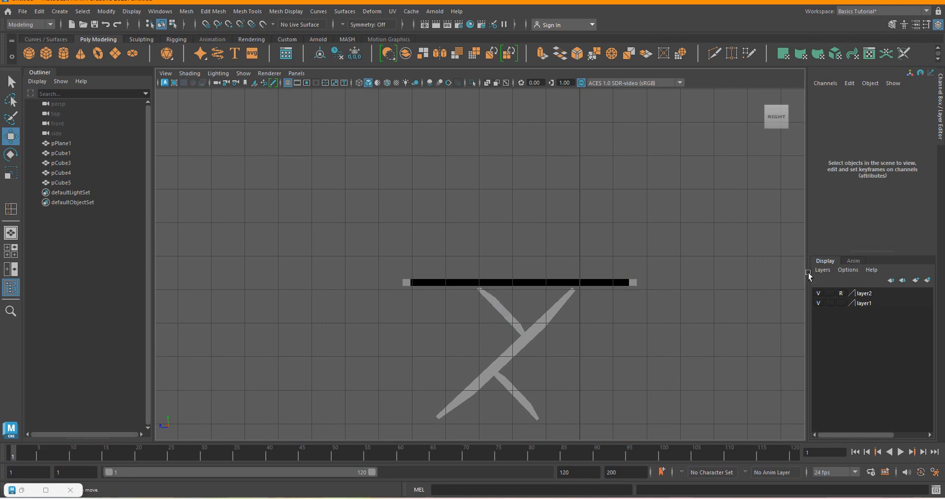
{"action": "left_click", "coordinate": [831, 293]}
{"action": "left_click", "coordinate": [842, 293]}
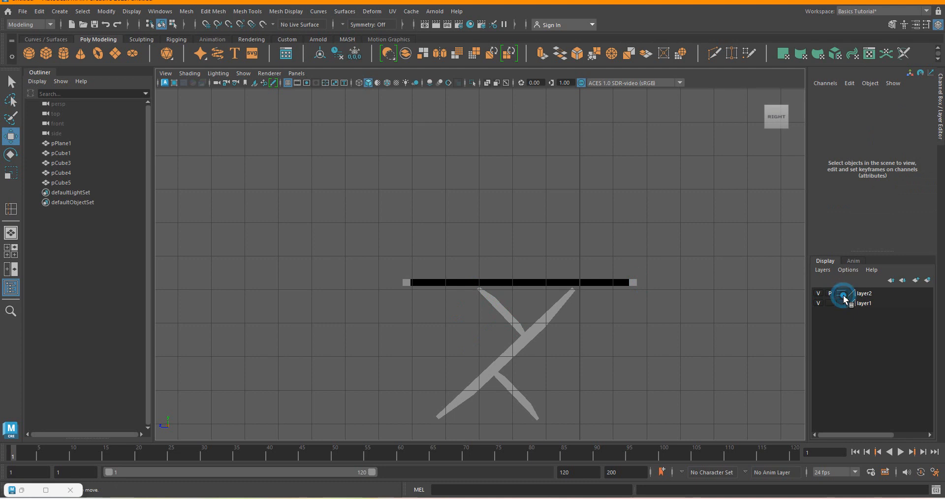
Lower the tabletop onto the upper ends of the leg and brace, to about Y 6.055.
{"action": "left_click", "coordinate": [633, 284]}
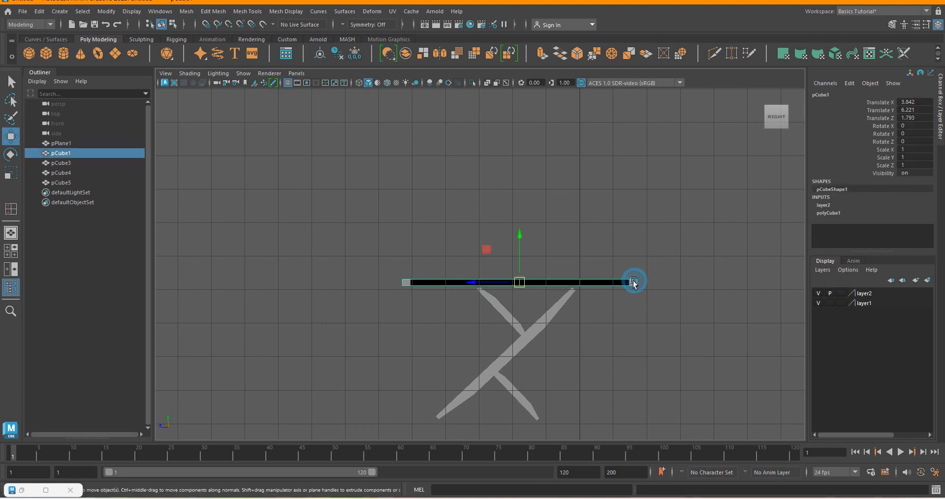
{"action": "scroll", "coordinate": [521, 289], "scroll_direction": "up", "scroll_amount": 3}
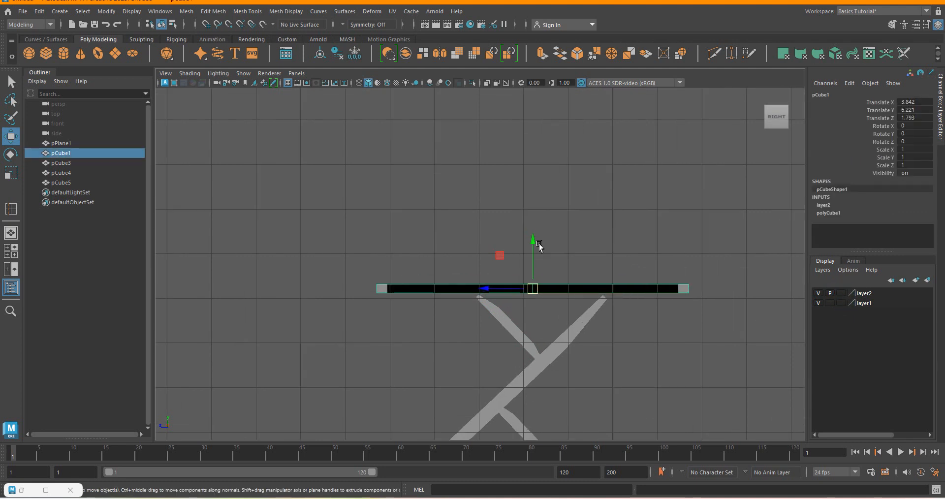
{"action": "left_click_drag", "start_coordinate": [532, 249], "coordinate": [542, 252]}
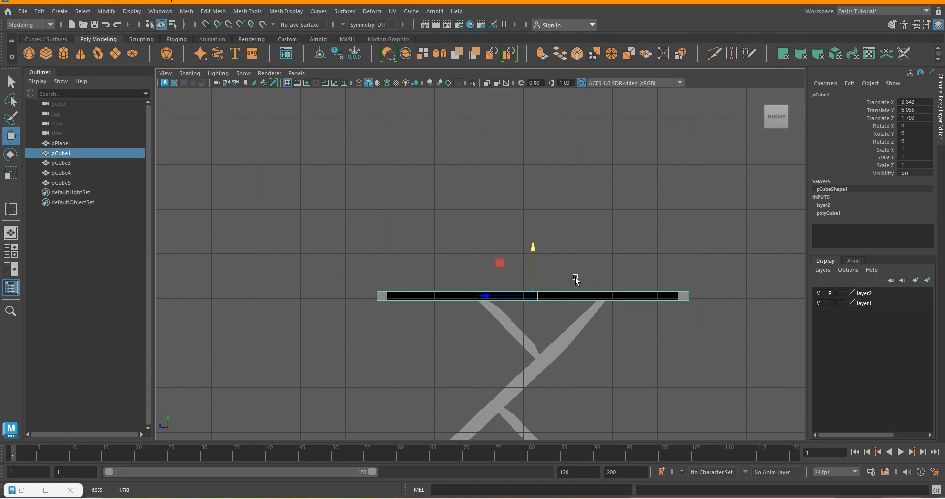
{"action": "scroll", "coordinate": [577, 327], "scroll_direction": "down", "scroll_amount": 2}
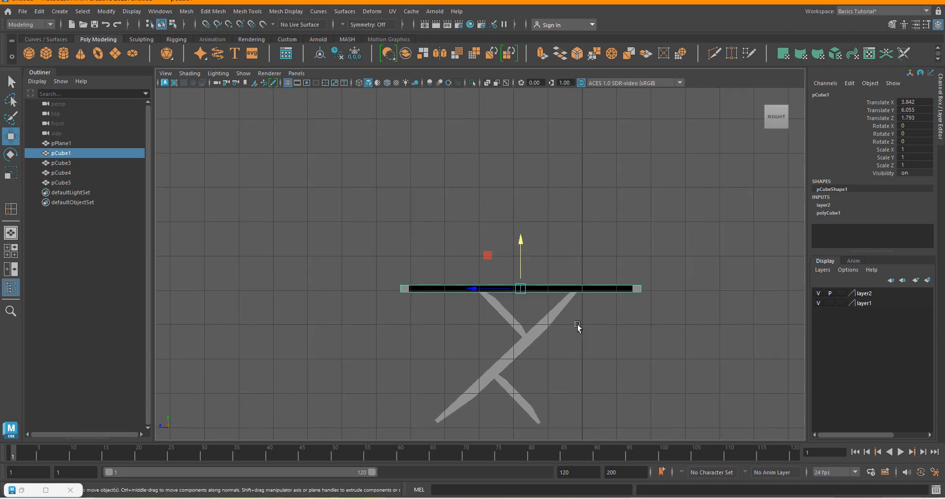
Parent the lower brace and the diagonal leg to the upper brace pCube3.
{"action": "left_click", "coordinate": [524, 407]}
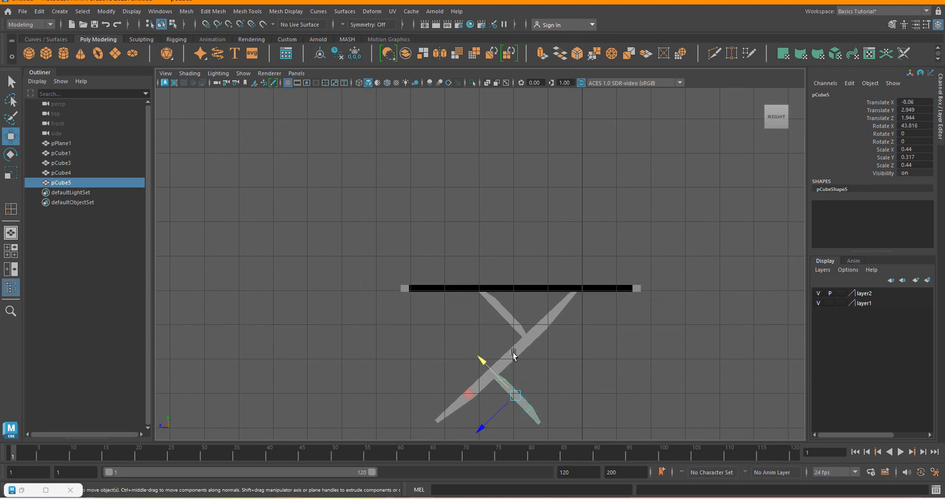
{"action": "left_click", "coordinate": [513, 353], "text": "shift"}
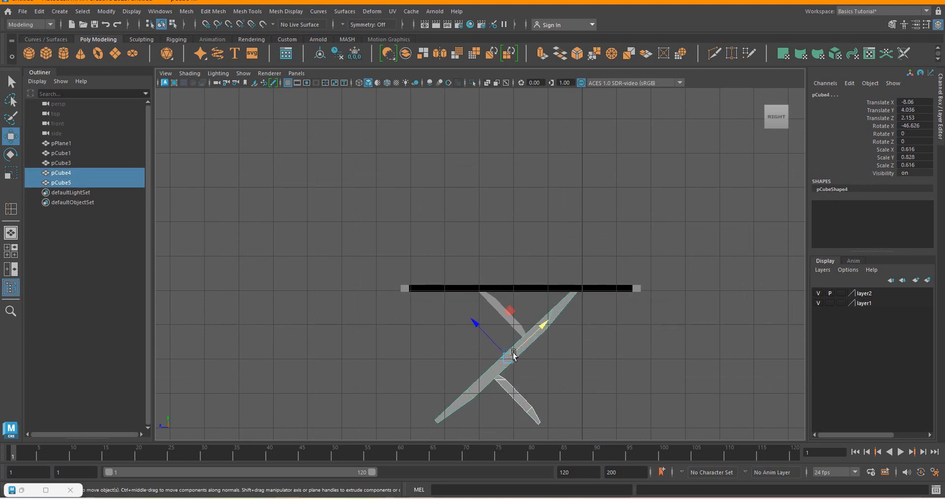
{"action": "left_click", "coordinate": [494, 309], "text": "shift"}
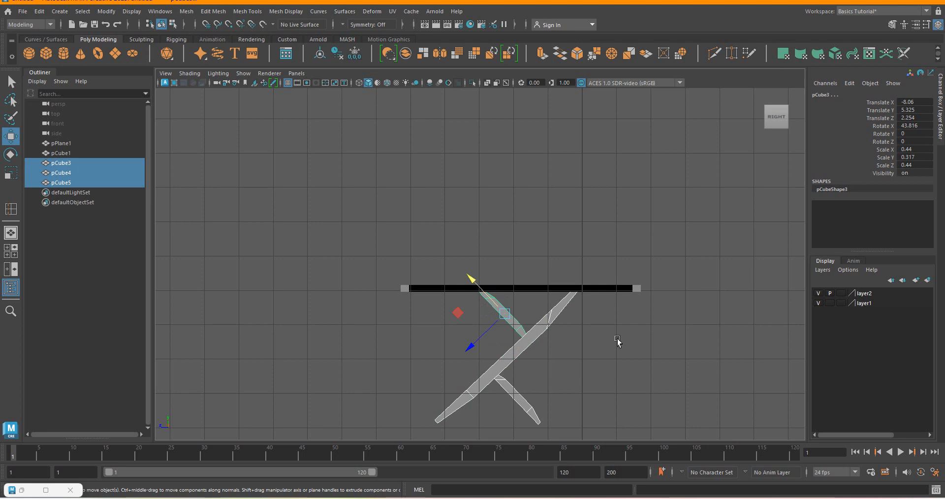
{"action": "key", "text": "space"}
{"action": "scroll", "coordinate": [618, 341], "scroll_direction": "down", "scroll_amount": 3}
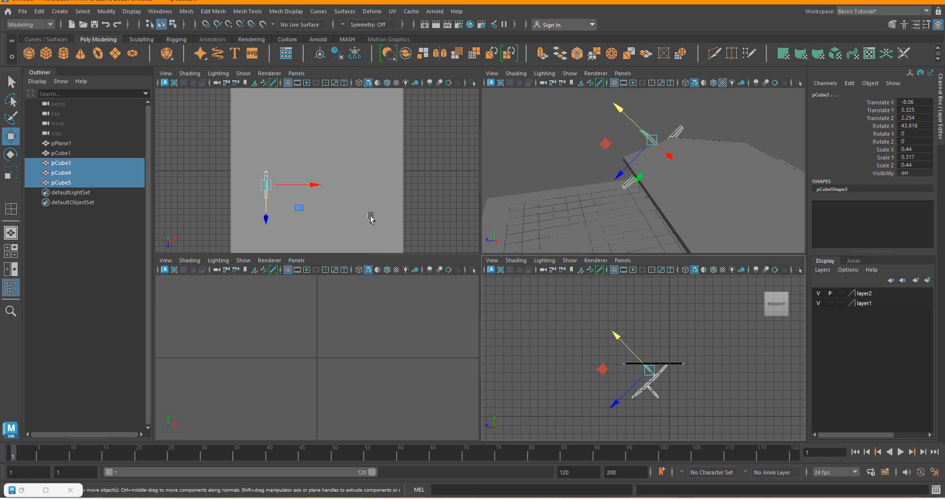
{"action": "key", "text": "space"}
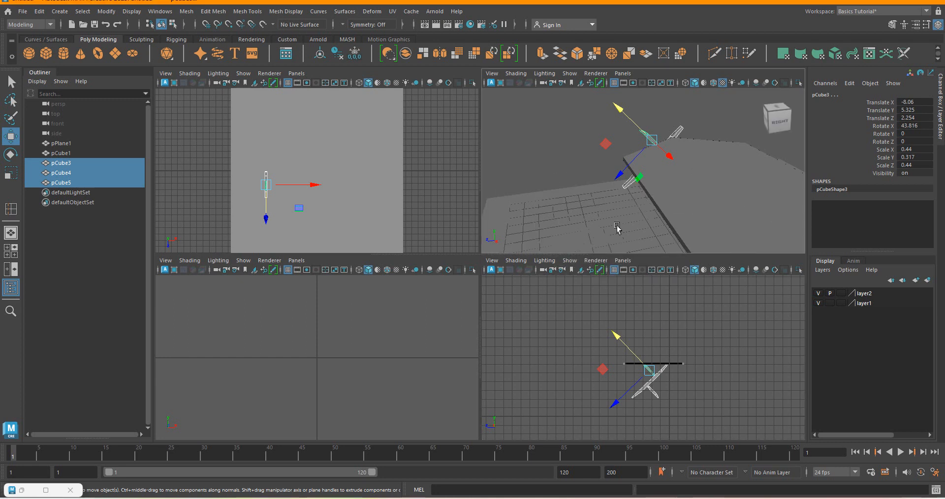
{"action": "left_click", "coordinate": [765, 118]}
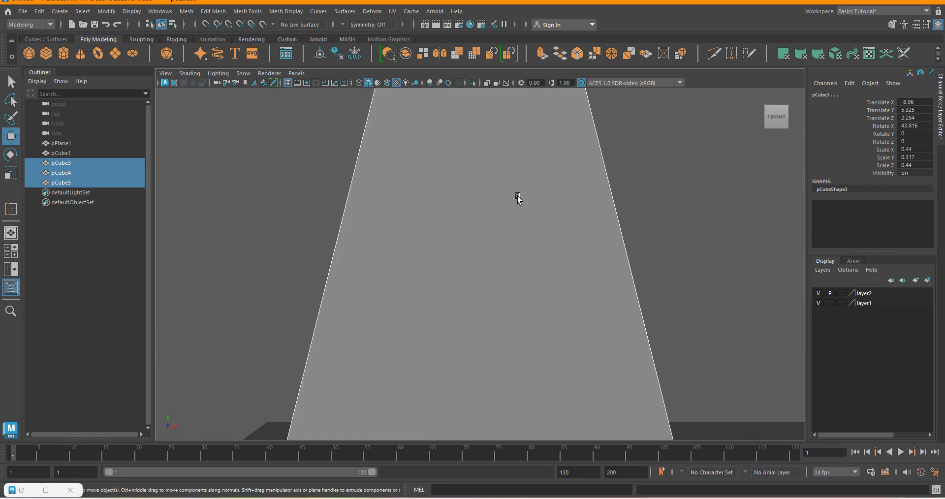
{"action": "scroll", "coordinate": [597, 281], "scroll_direction": "down", "scroll_amount": 3}
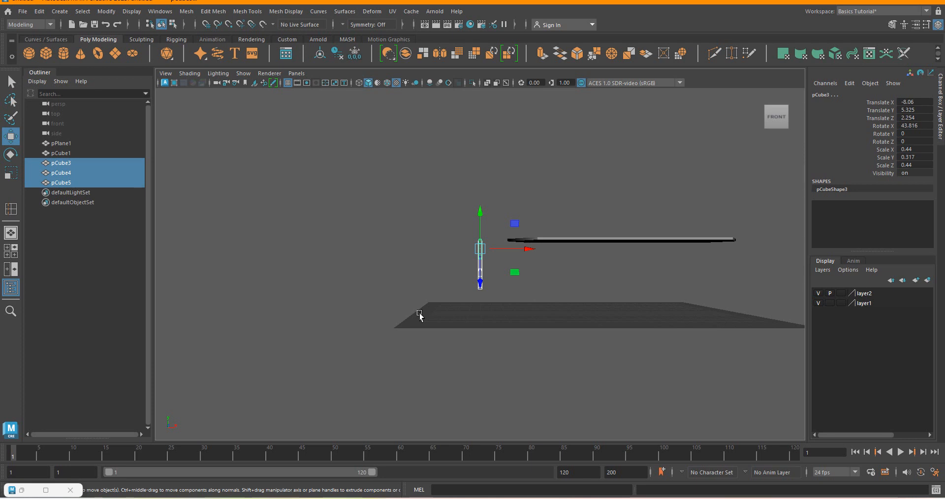
{"action": "key", "text": "p"}
{"action": "left_click", "coordinate": [510, 138]}
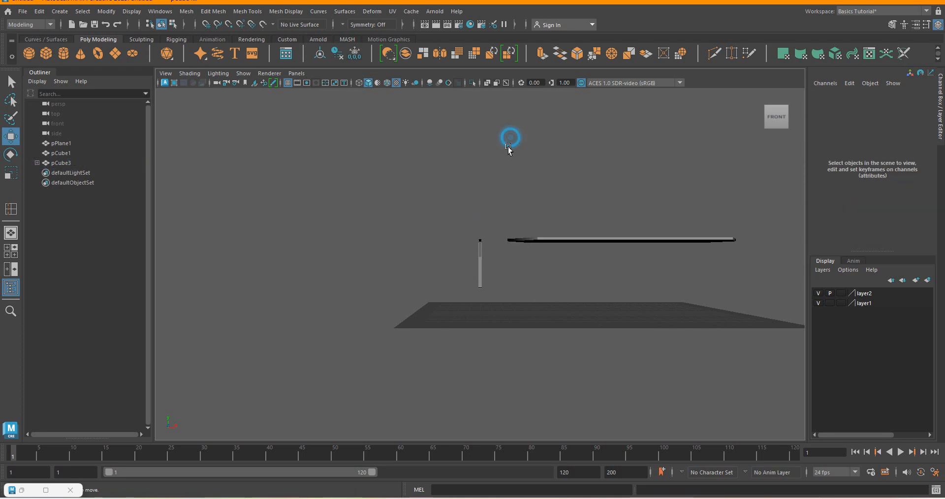
Try to shift the parented leg assembly along X, and undo the move.
{"action": "scroll", "coordinate": [482, 291], "scroll_direction": "up", "scroll_amount": 2}
{"action": "left_click", "coordinate": [478, 276]}
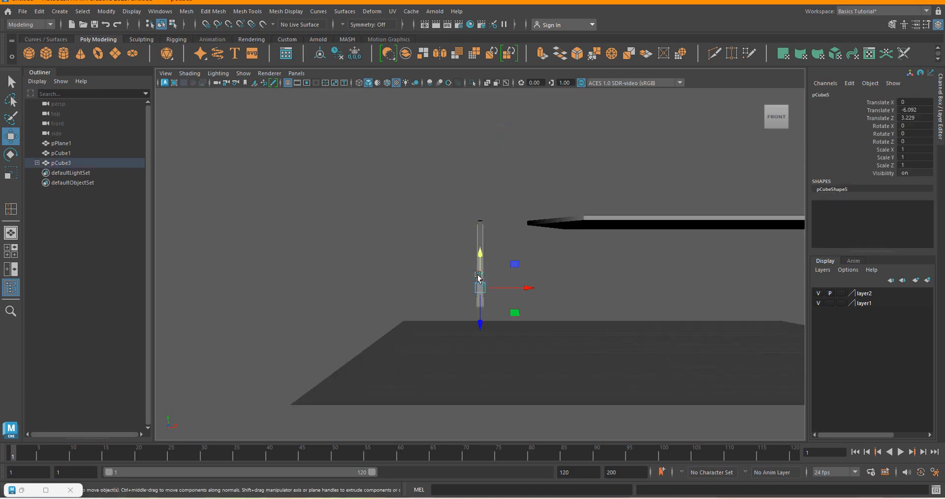
{"action": "key", "text": "Up"}
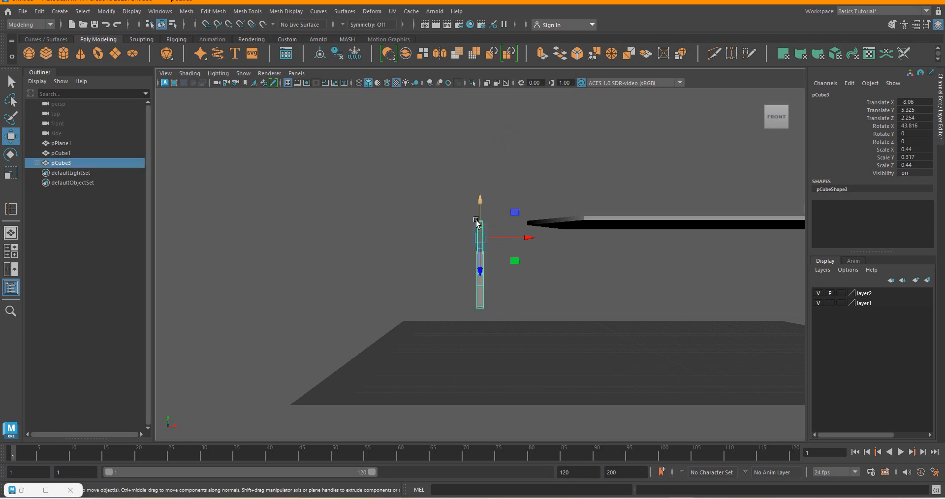
{"action": "left_click_drag", "start_coordinate": [531, 238], "coordinate": [528, 256]}
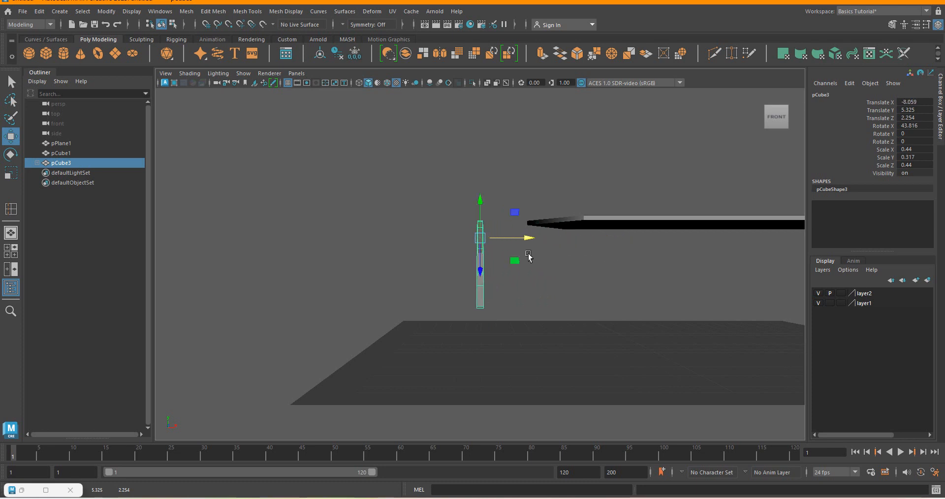
{"action": "key", "text": "ctrl+z"}
{"action": "key", "text": "ctrl+z"}
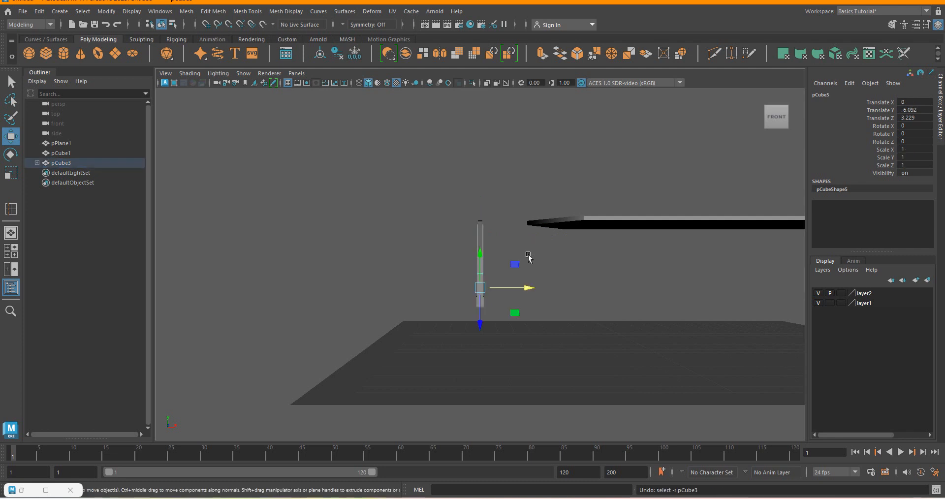
Move the tabletop along X over the leg assembly, to about X -3.069.
{"action": "left_click", "coordinate": [623, 221]}
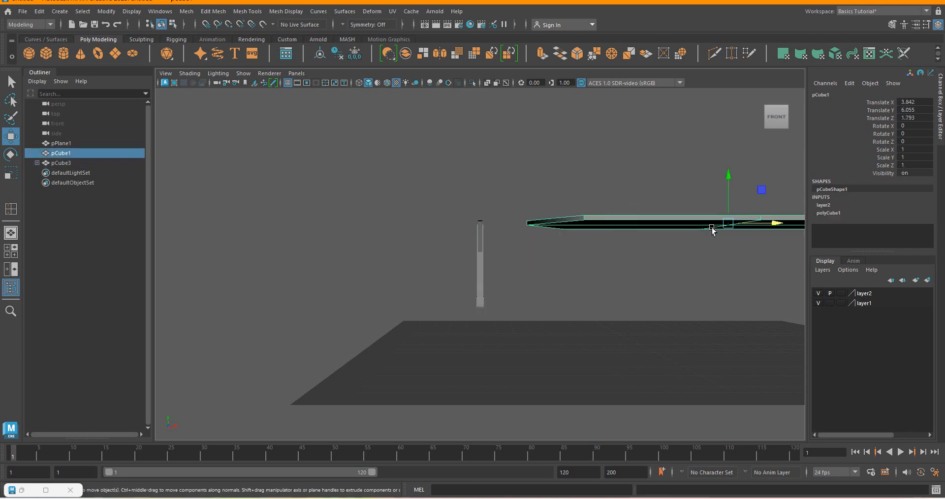
{"action": "left_click_drag", "start_coordinate": [774, 221], "coordinate": [631, 224]}
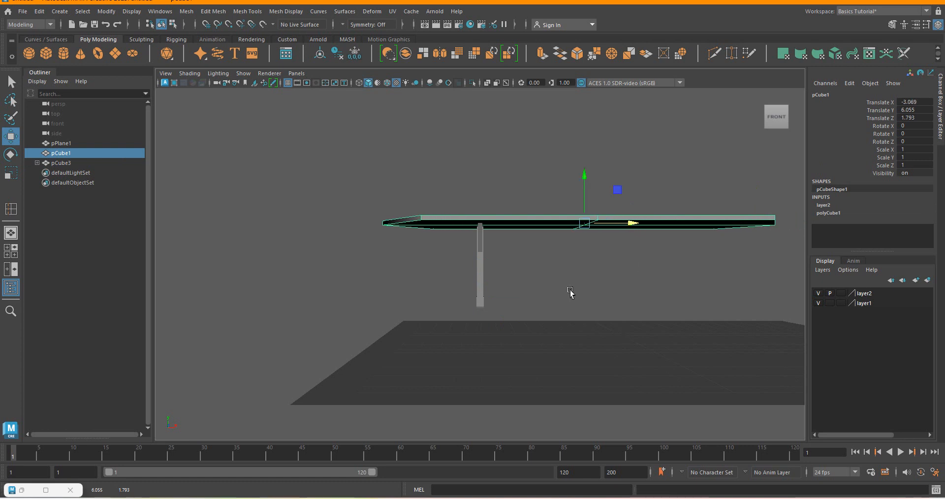
Shorten the tabletop along its length to about 0.691 in X scale and check it from the right side.
{"action": "left_click", "coordinate": [758, 100]}
{"action": "scroll", "coordinate": [619, 281], "scroll_direction": "down", "scroll_amount": 2}
{"action": "scroll", "coordinate": [348, 213], "scroll_direction": "up", "scroll_amount": 3}
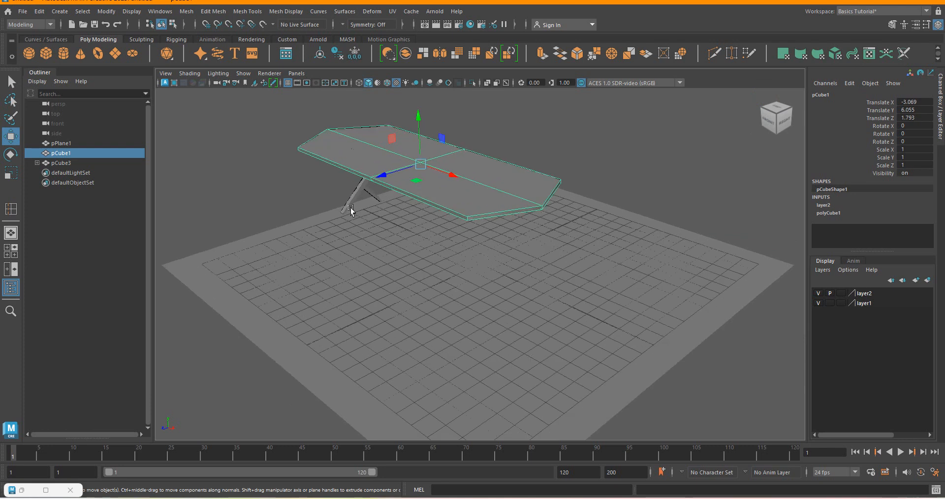
{"action": "left_click", "coordinate": [770, 118]}
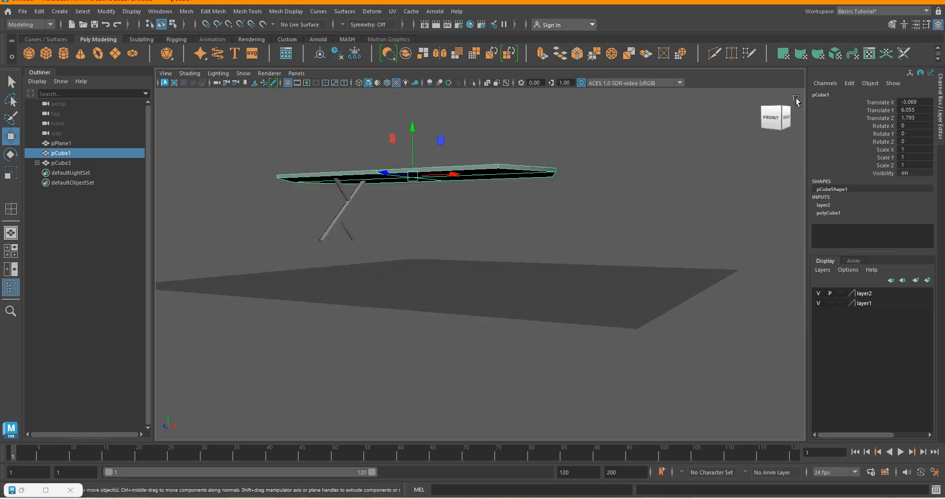
{"action": "left_click_drag", "start_coordinate": [802, 102], "coordinate": [813, 118]}
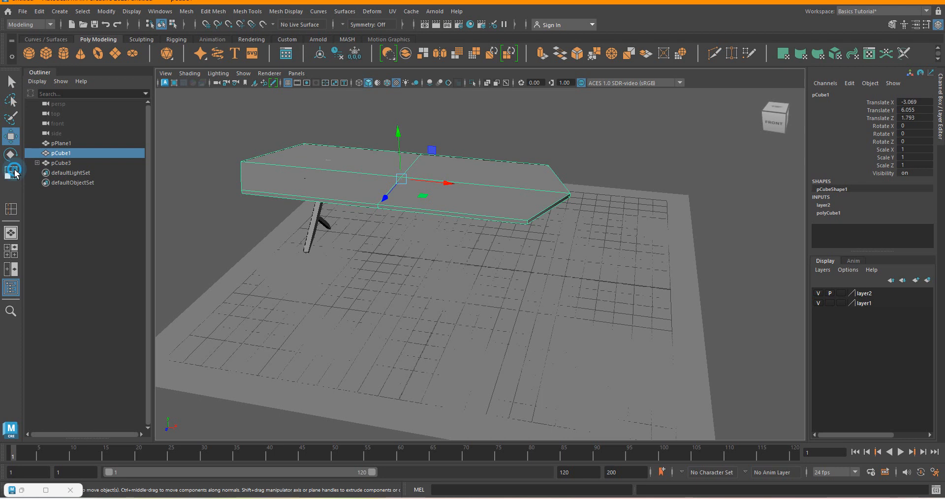
{"action": "left_click", "coordinate": [11, 172]}
{"action": "left_click_drag", "start_coordinate": [440, 180], "coordinate": [428, 180]}
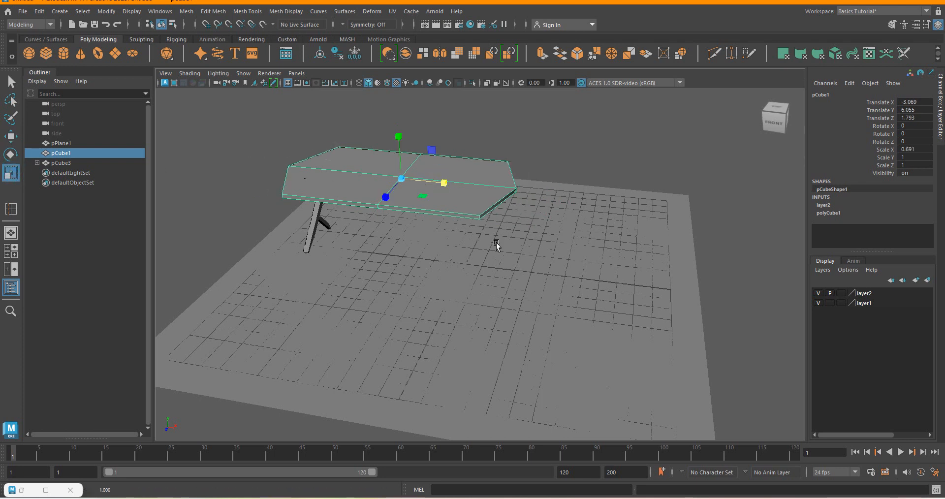
{"action": "left_click", "coordinate": [788, 119]}
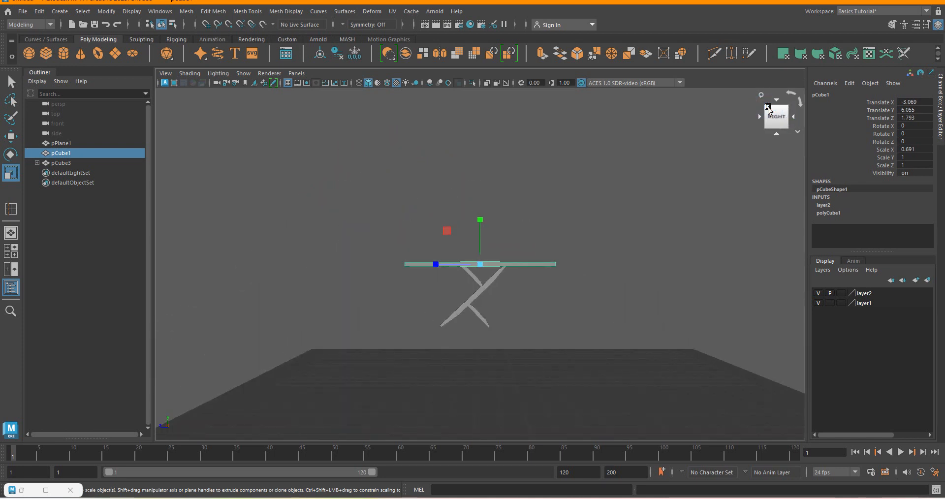
Examine the shortened tabletop over the leg from the front and in perspective, and compare it with the table.png reference.
{"action": "left_click", "coordinate": [761, 118]}
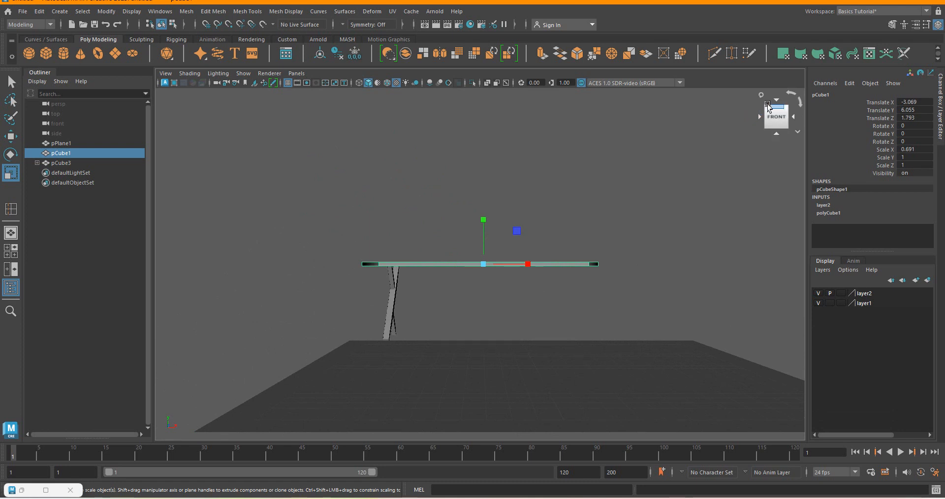
{"action": "left_click", "coordinate": [767, 125]}
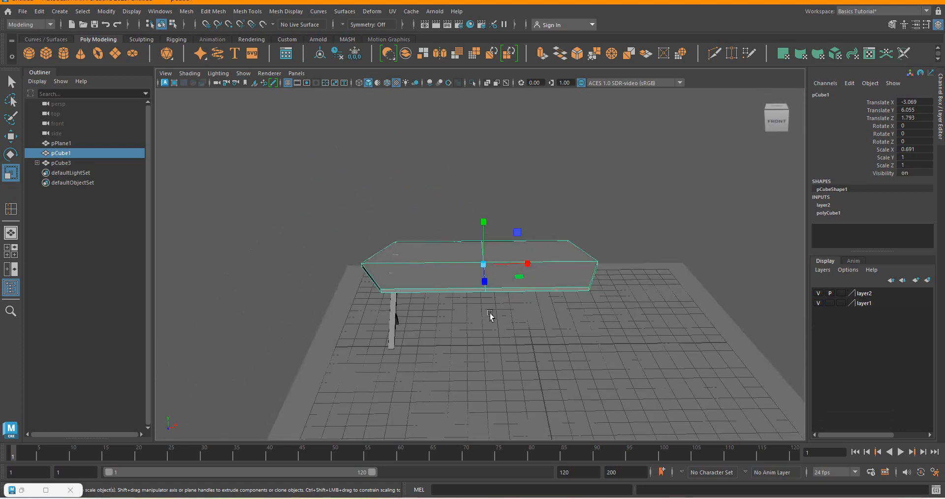
{"action": "left_click", "coordinate": [787, 108]}
{"action": "left_click", "coordinate": [766, 119]}
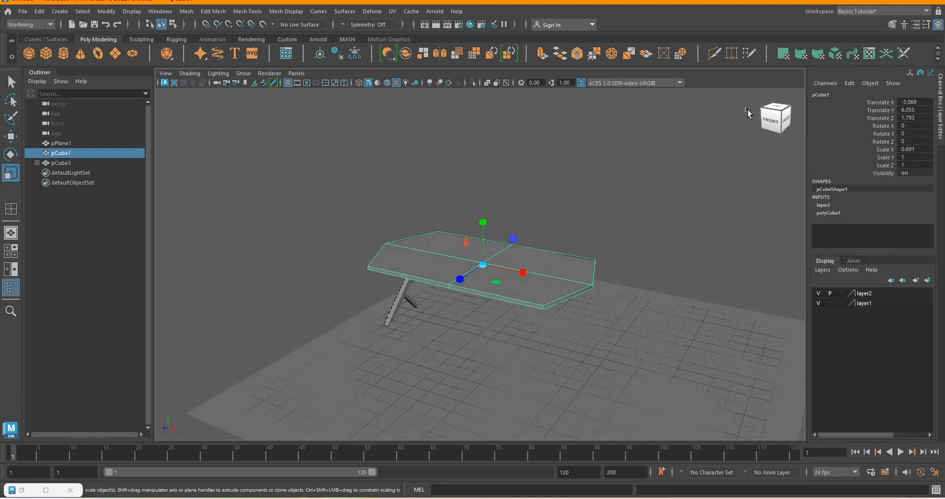
{"action": "left_click", "coordinate": [501, 328]}
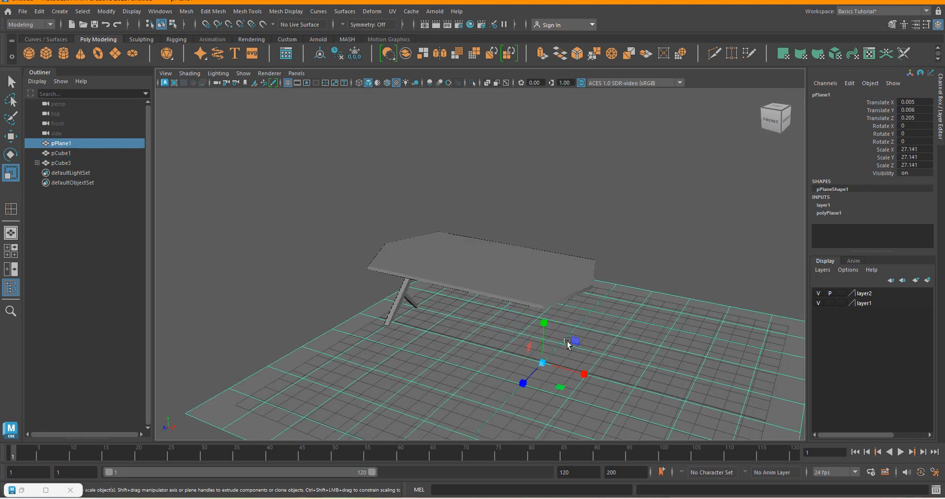
{"action": "left_click", "coordinate": [786, 498]}
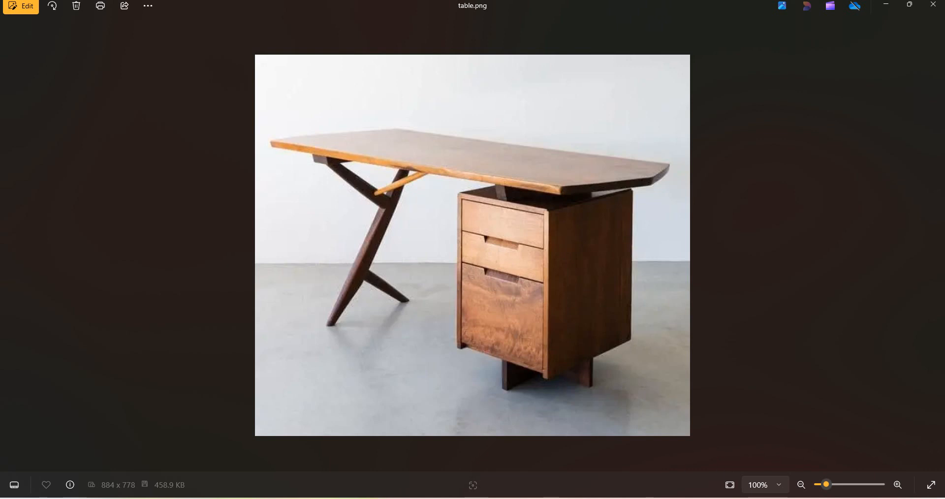
{"action": "left_click", "coordinate": [570, 498]}
{"action": "left_click", "coordinate": [697, 254]}
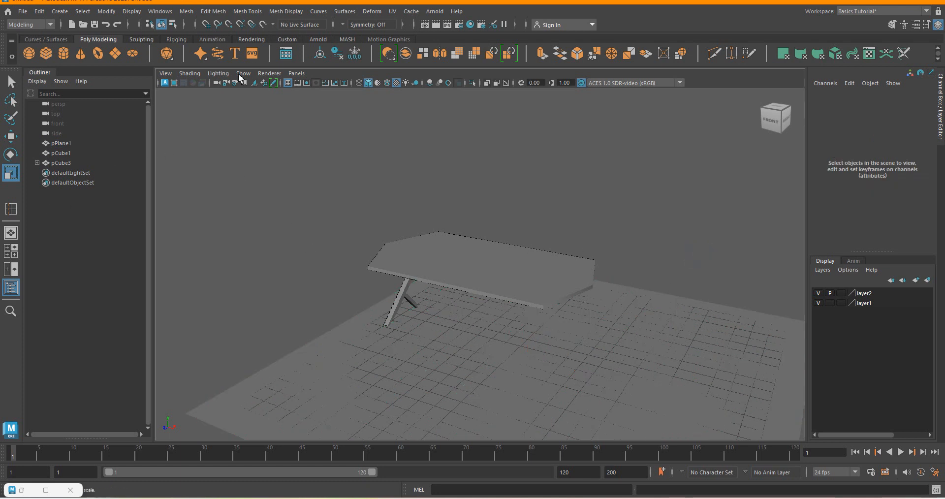
Create a polygon cube under the tabletop for the drawer cabinet, about 5.123 wide, 5.143 high and 4.432 deep.
{"action": "left_click", "coordinate": [65, 14]}
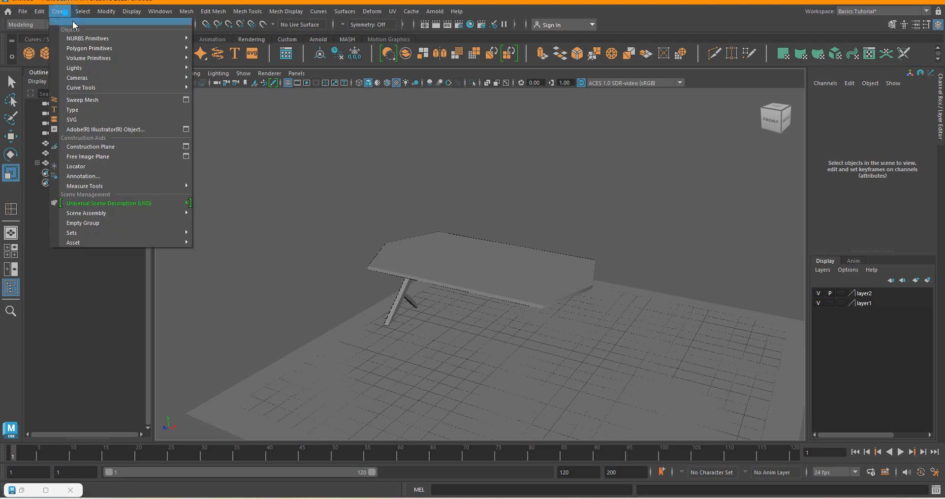
{"action": "mouse_move", "coordinate": [103, 52]}
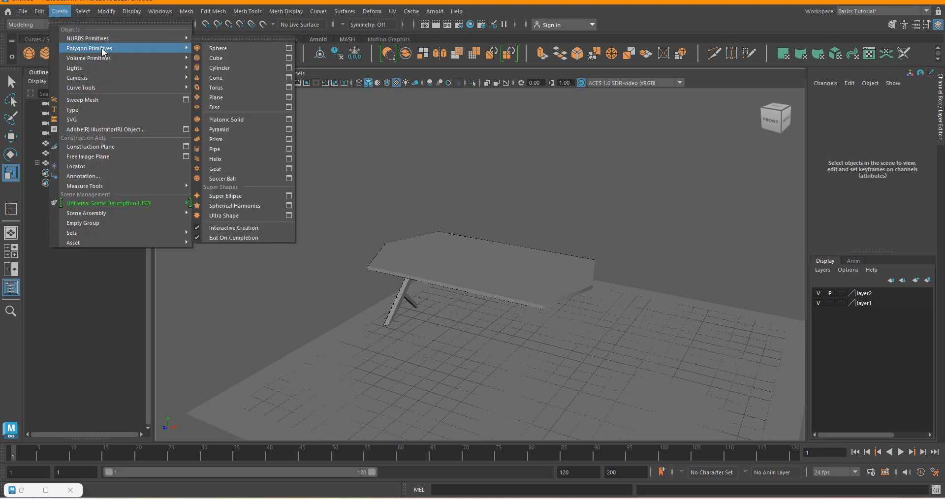
{"action": "left_click", "coordinate": [232, 58]}
{"action": "mouse_move", "coordinate": [496, 324]}
{"action": "left_mouse_down"}
{"action": "mouse_move", "coordinate": [560, 392]}
{"action": "mouse_move", "coordinate": [535, 368]}
{"action": "mouse_move", "coordinate": [541, 217]}
{"action": "mouse_move", "coordinate": [542, 270]}
{"action": "left_mouse_up"}
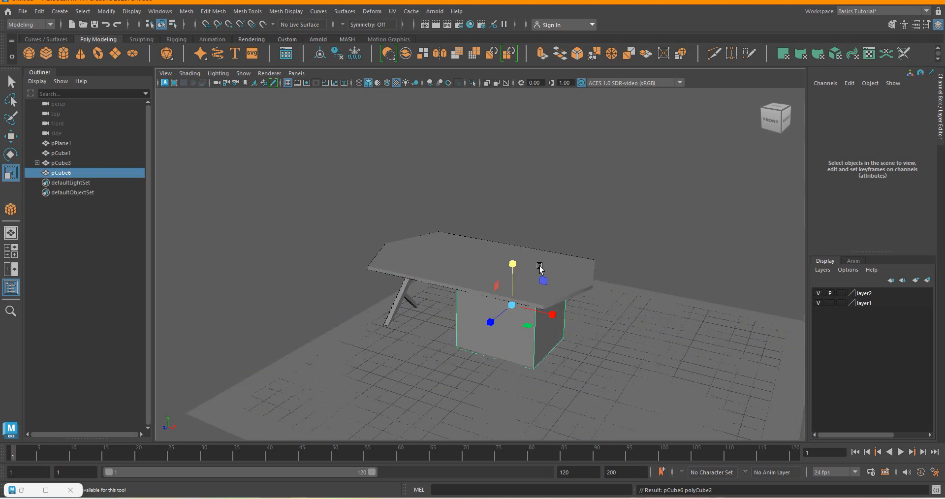
Move the cabinet cube under the tabletop to about Z 2.037 and X -1.788.
{"action": "left_click", "coordinate": [786, 121]}
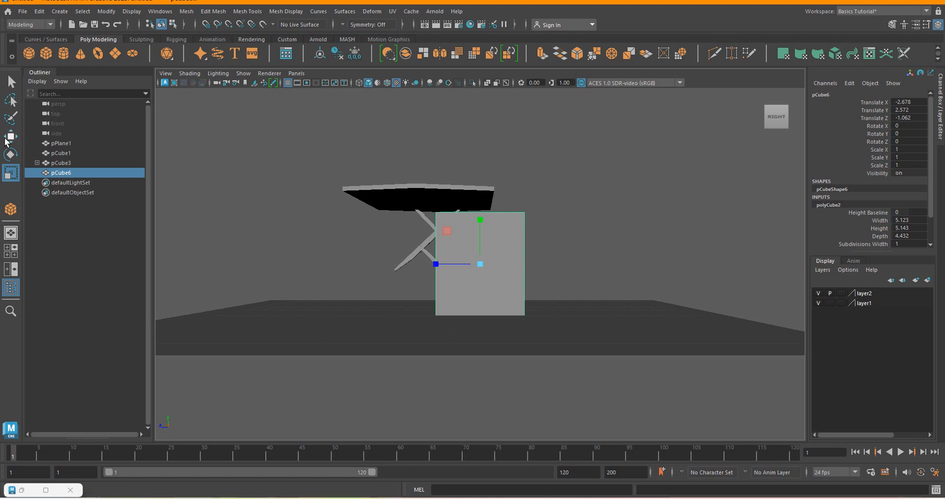
{"action": "left_click", "coordinate": [6, 139]}
{"action": "left_click_drag", "start_coordinate": [431, 259], "coordinate": [375, 261]}
{"action": "left_click", "coordinate": [756, 118]}
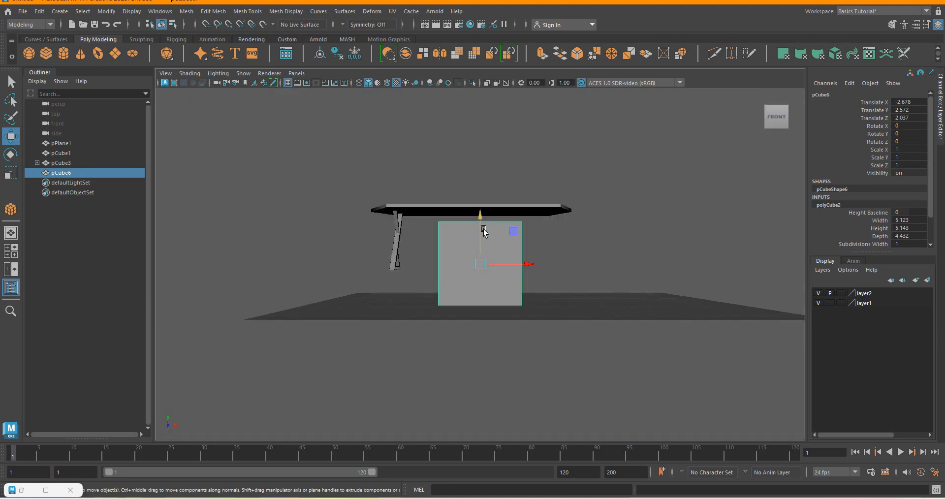
{"action": "left_click_drag", "start_coordinate": [526, 264], "coordinate": [540, 266]}
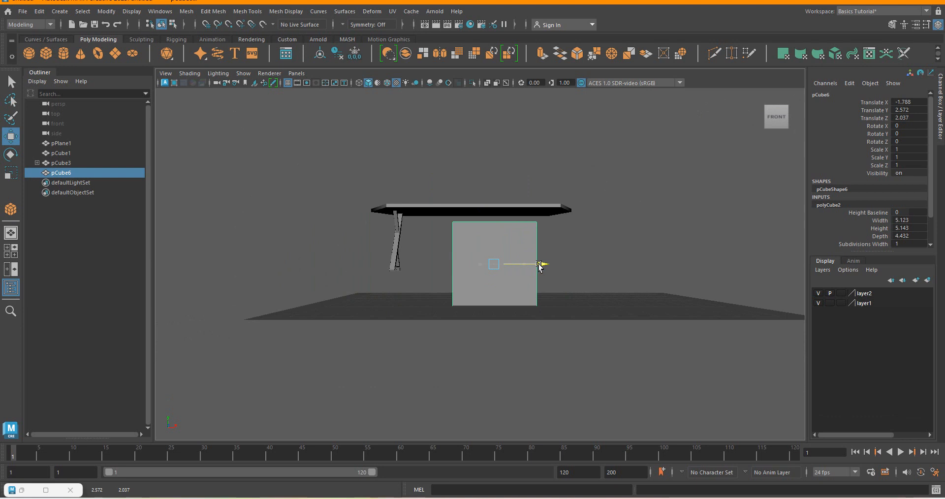
Scale the cabinet cube uniformly to about 0.753 and raise it to the tabletop's underside, at about Y 3.843.
{"action": "left_click", "coordinate": [14, 174]}
{"action": "left_click_drag", "start_coordinate": [495, 264], "coordinate": [476, 252]}
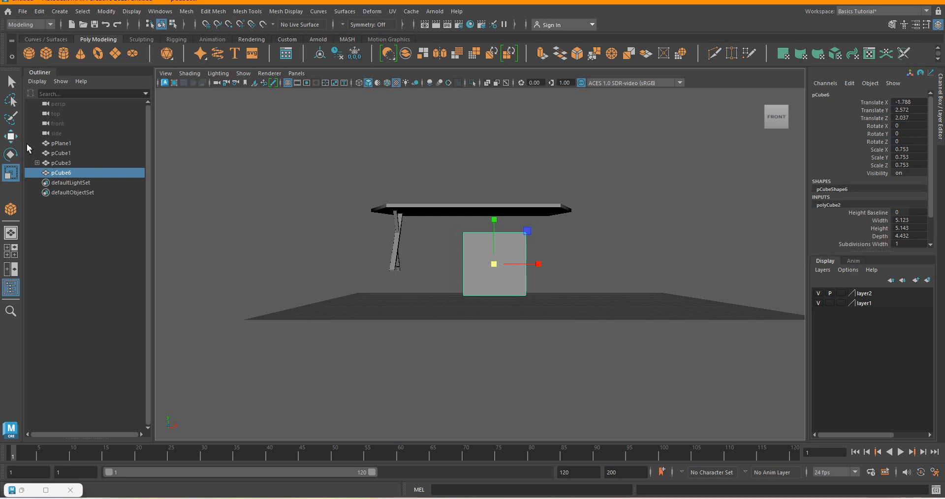
{"action": "left_click", "coordinate": [11, 141]}
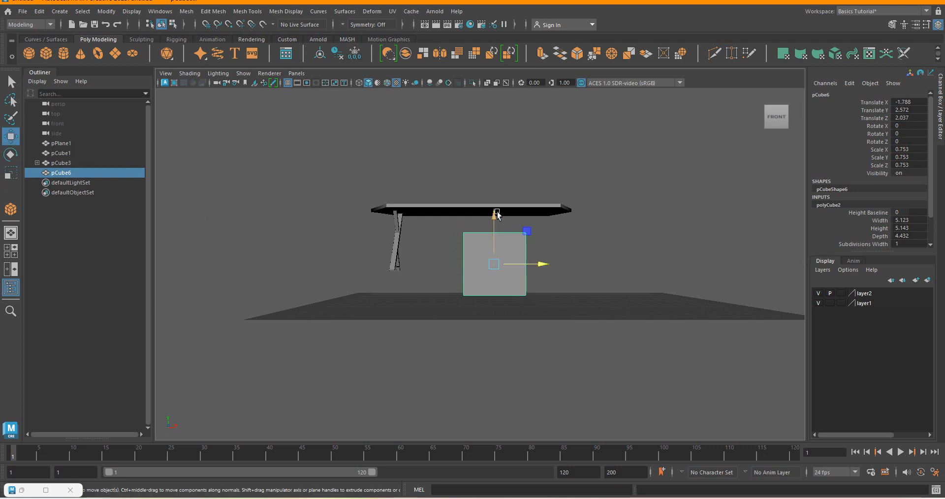
{"action": "left_click_drag", "start_coordinate": [493, 222], "coordinate": [491, 201]}
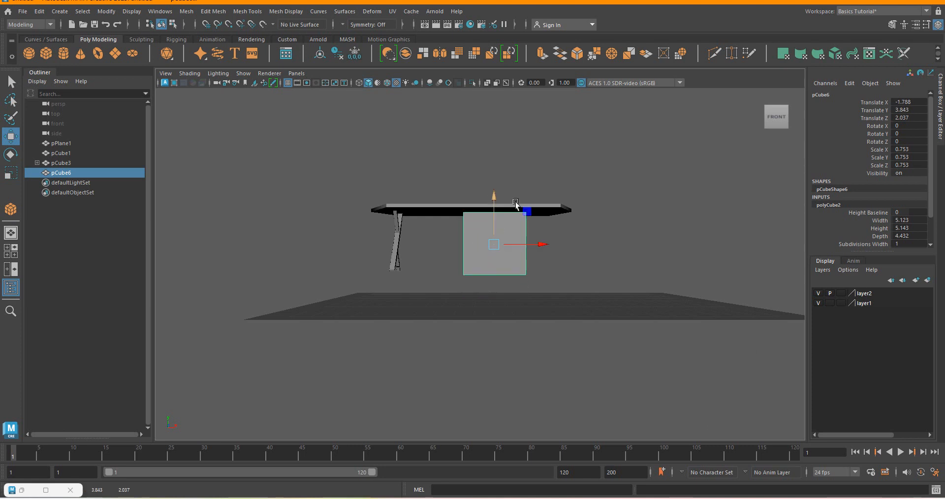
Move the cabinet cube along X away from the crossed leg, to about X -0.704.
{"action": "left_click", "coordinate": [795, 119]}
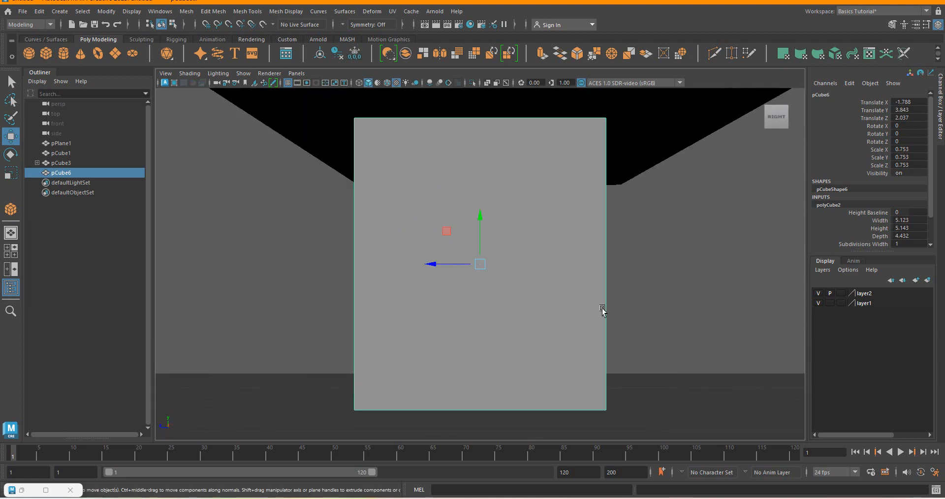
{"action": "scroll", "coordinate": [591, 306], "scroll_direction": "down", "scroll_amount": 5}
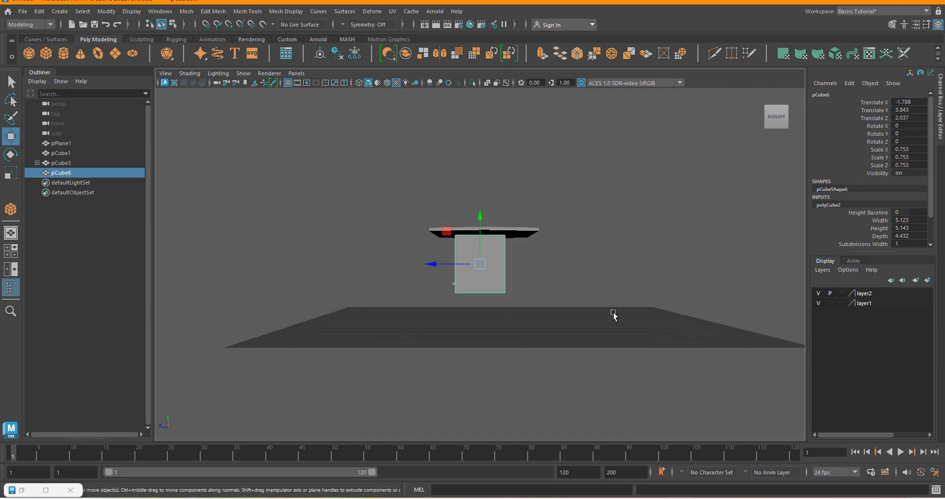
{"action": "left_click", "coordinate": [784, 109]}
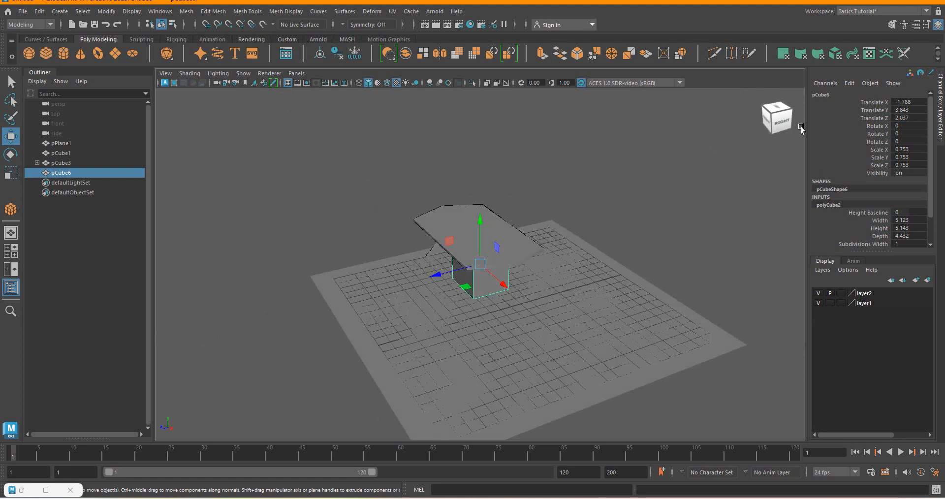
{"action": "left_click", "coordinate": [801, 129]}
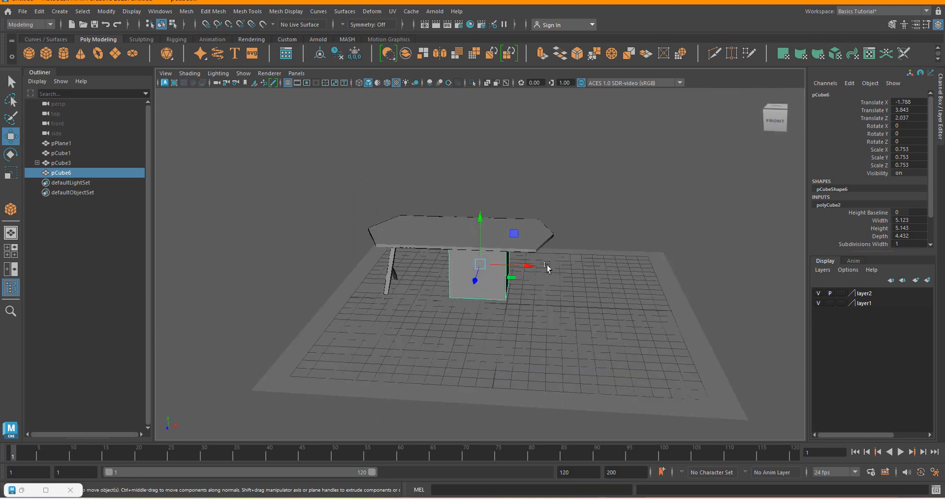
{"action": "left_click_drag", "start_coordinate": [528, 273], "coordinate": [548, 268]}
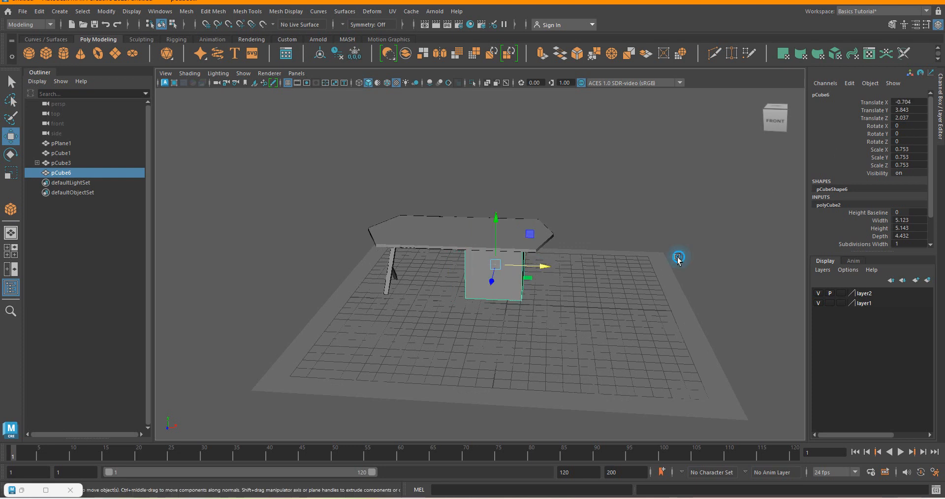
Deselect the cabinet and examine the proportions of the tabletop, leg and cabinet from several angles and distances.
{"action": "left_click", "coordinate": [677, 259]}
{"action": "scroll", "coordinate": [468, 219], "scroll_direction": "up", "scroll_amount": 5}
{"action": "scroll", "coordinate": [542, 267], "scroll_direction": "down", "scroll_amount": 4}
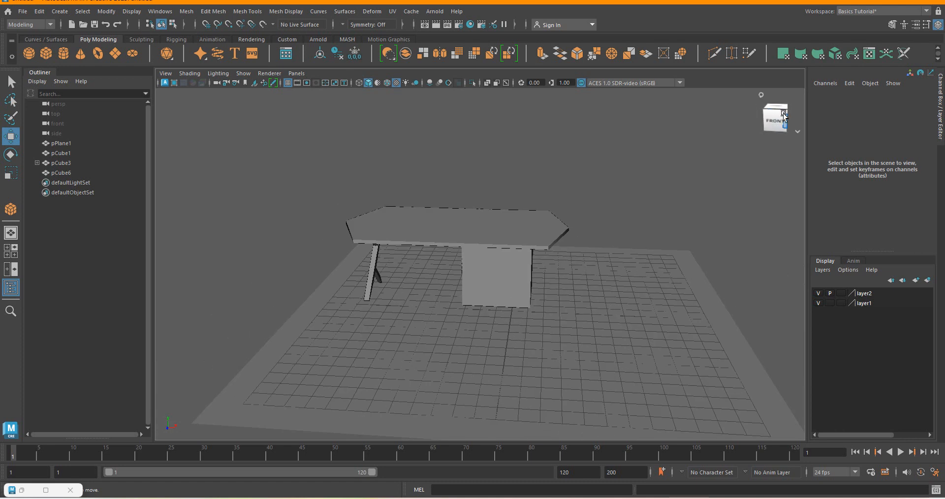
{"action": "left_click", "coordinate": [784, 115]}
{"action": "left_click_drag", "start_coordinate": [729, 113], "coordinate": [834, 115]}
{"action": "scroll", "coordinate": [386, 241], "scroll_direction": "up", "scroll_amount": 2}
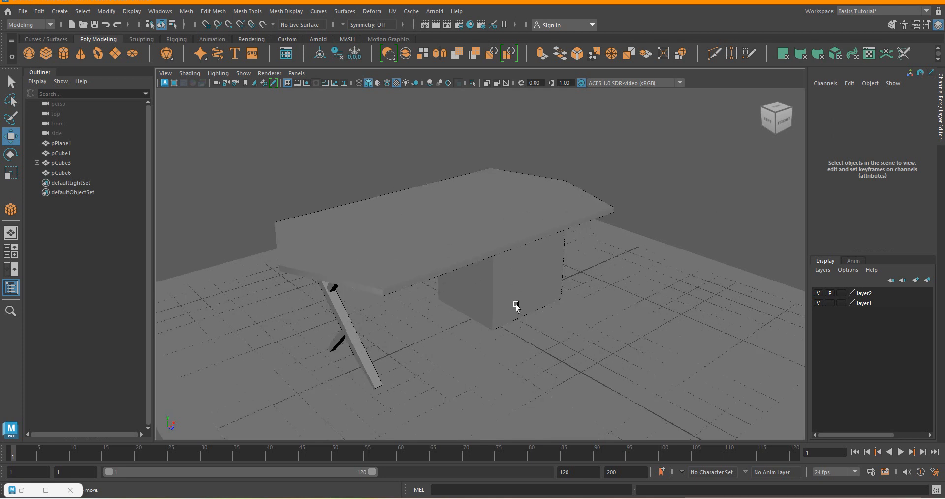
{"action": "scroll", "coordinate": [566, 302], "scroll_direction": "down", "scroll_amount": 3}
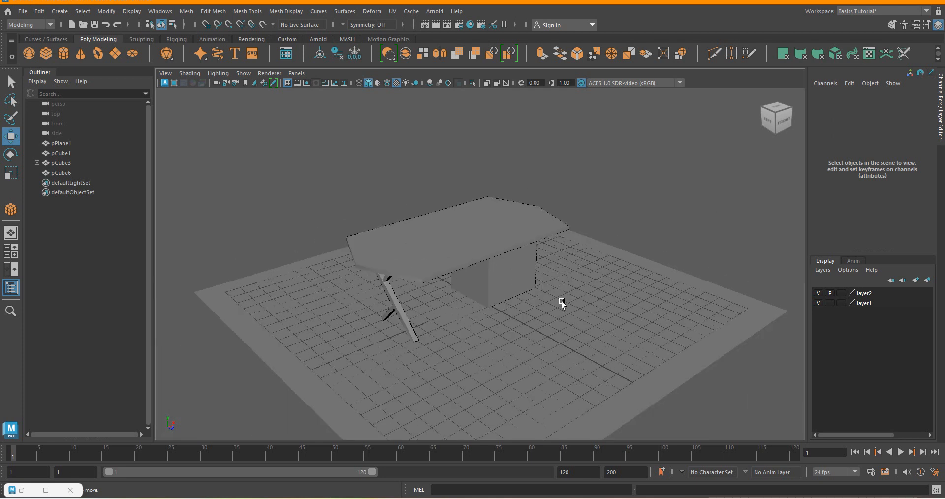
{"action": "scroll", "coordinate": [460, 247], "scroll_direction": "up", "scroll_amount": 2}
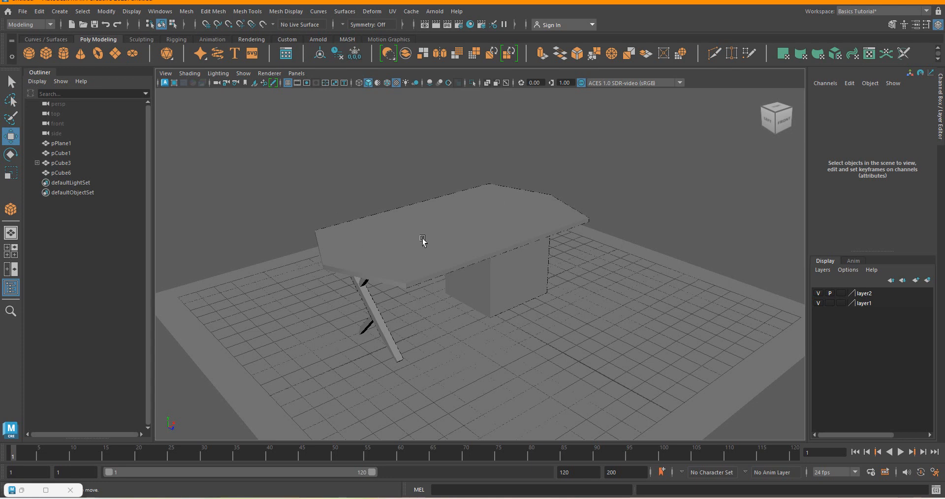